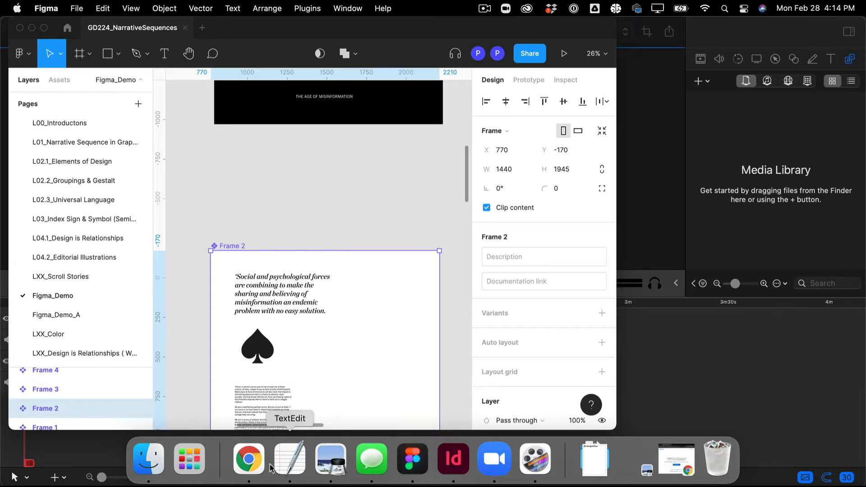
# - Switch to Chrome and look through the article prototype from its title screen through the body sections
pyautogui.click(249, 460)
pyautogui.click(557, 34)
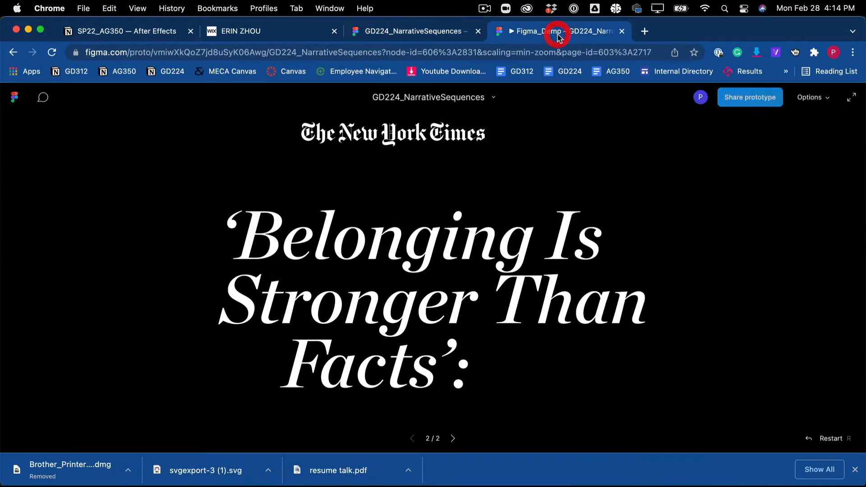
pyautogui.scroll(-20, 571, 307)
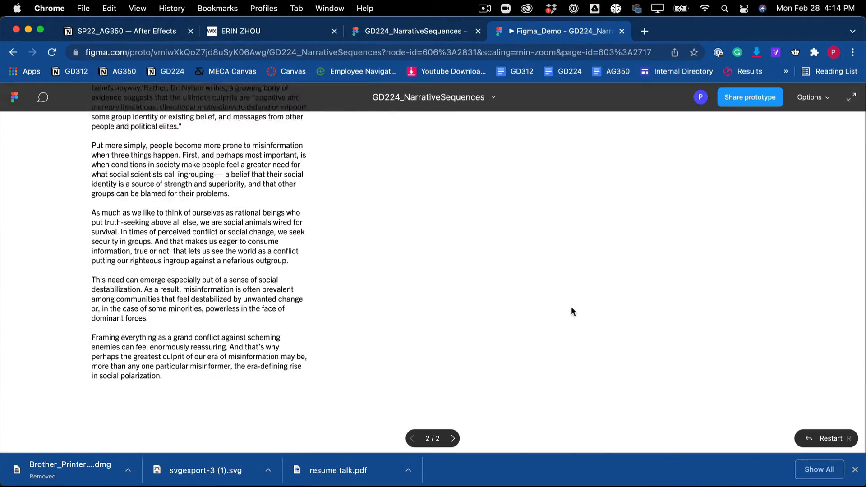
pyautogui.scroll(-20, 571, 311)
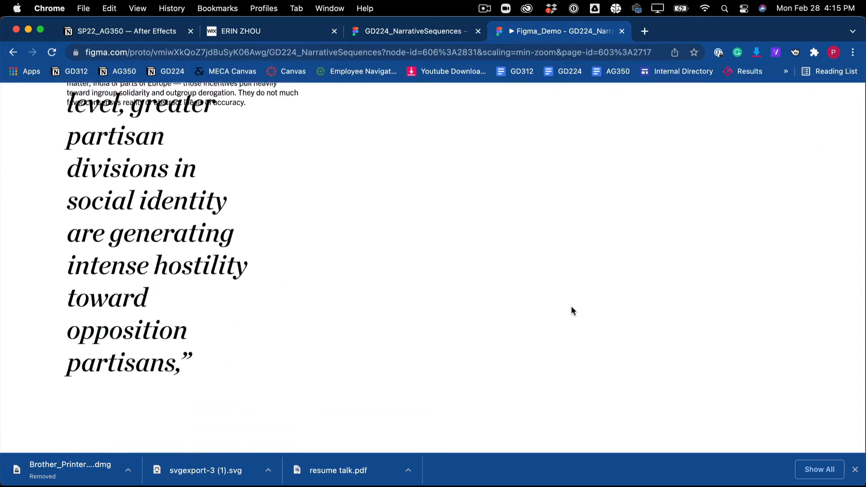
pyautogui.scroll(-20, 571, 306)
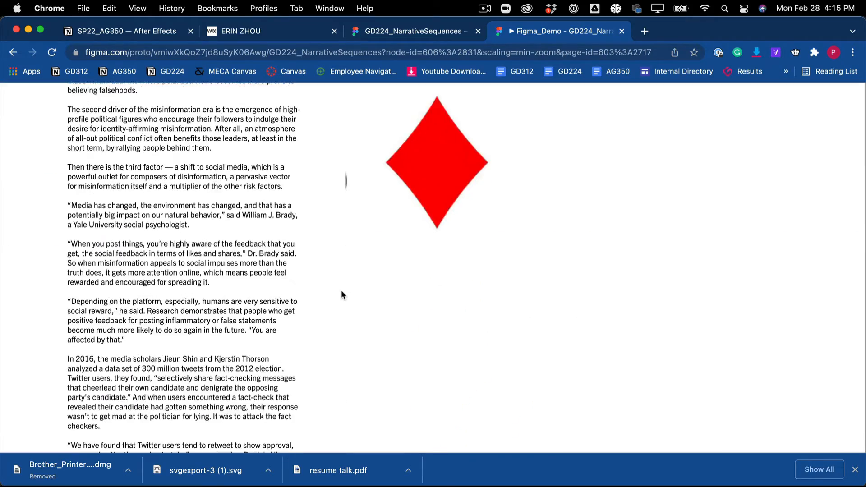
pyautogui.scroll(-20, 341, 293)
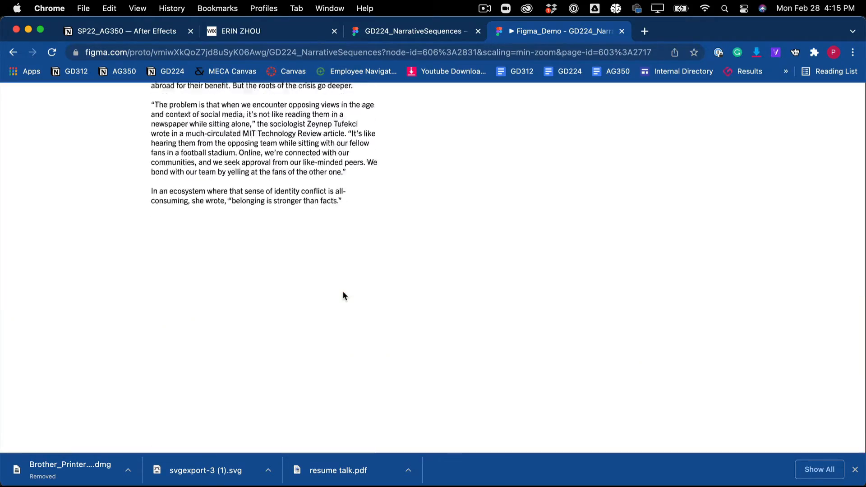
pyautogui.scroll(-20, 343, 295)
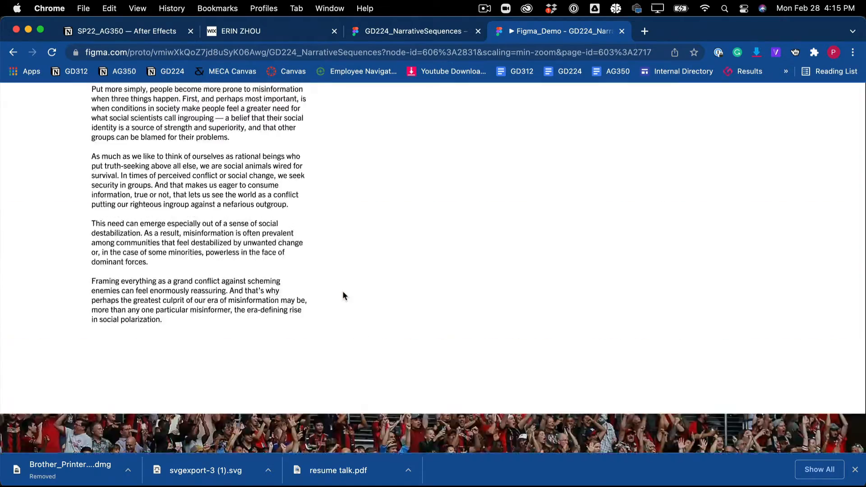
pyautogui.scroll(20, 342, 295)
pyautogui.scroll(-20, 343, 296)
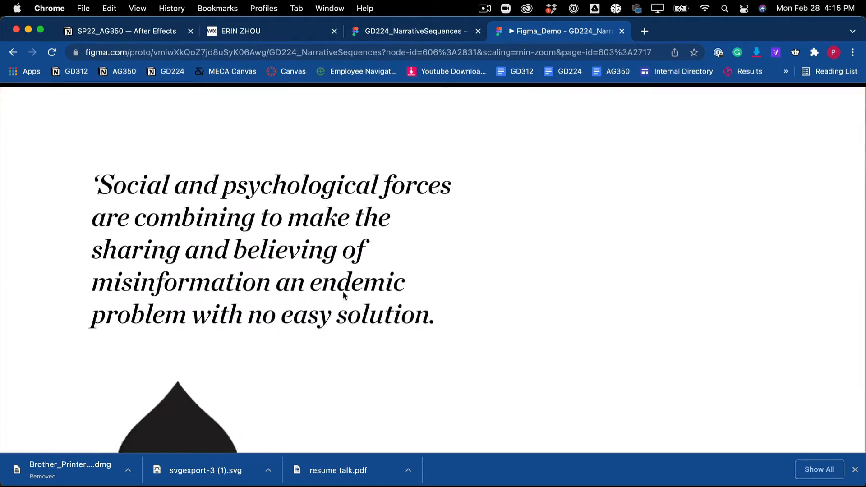
pyautogui.scroll(-20, 342, 294)
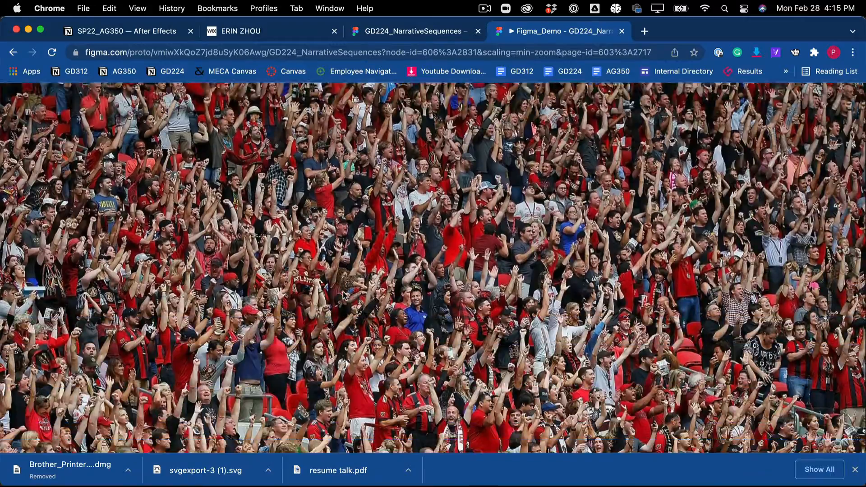
pyautogui.scroll(20, 342, 296)
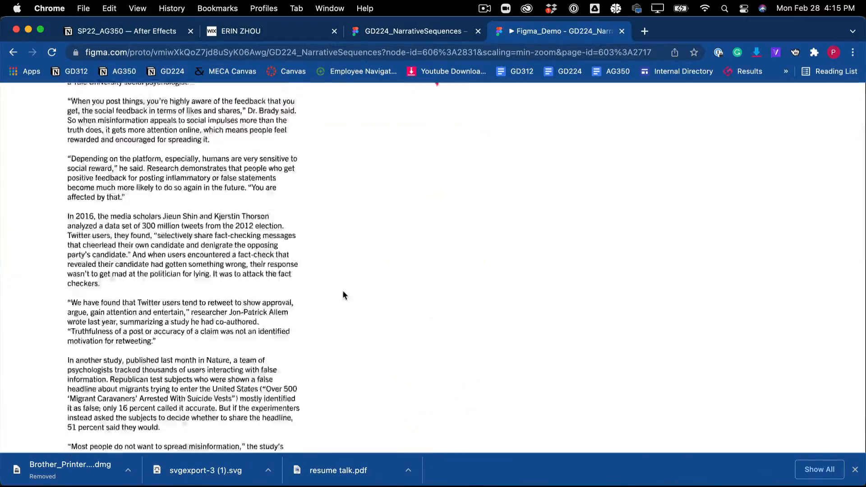
pyautogui.scroll(-5, 343, 296)
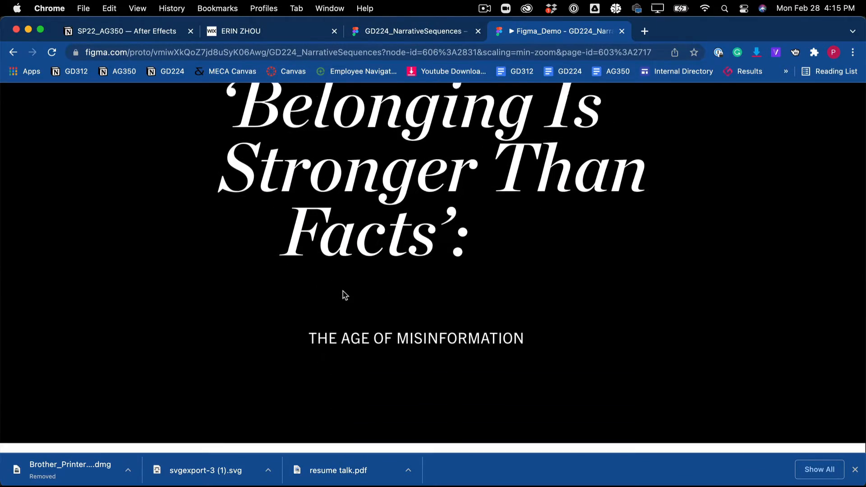
pyautogui.scroll(5, 344, 296)
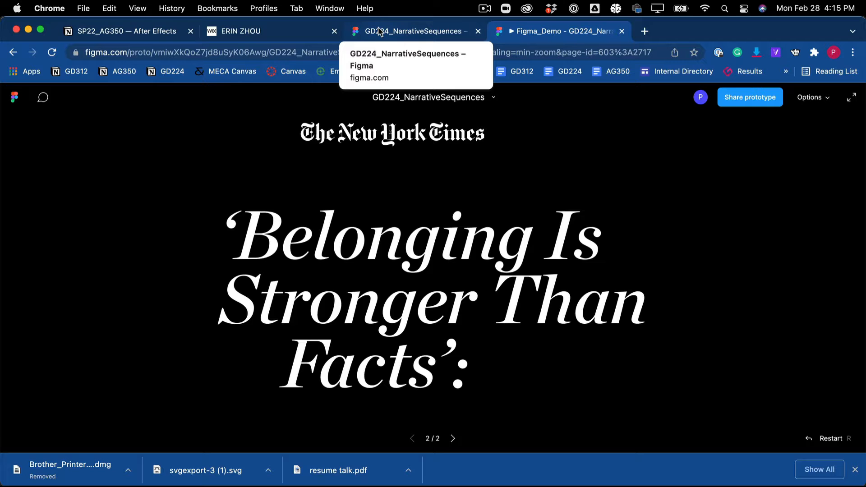
pyautogui.scroll(-1, 500, 310)
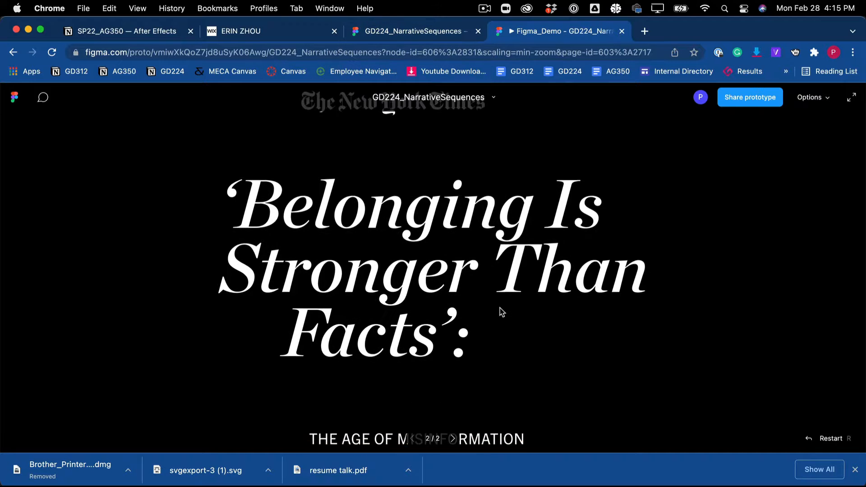
pyautogui.scroll(1, 500, 310)
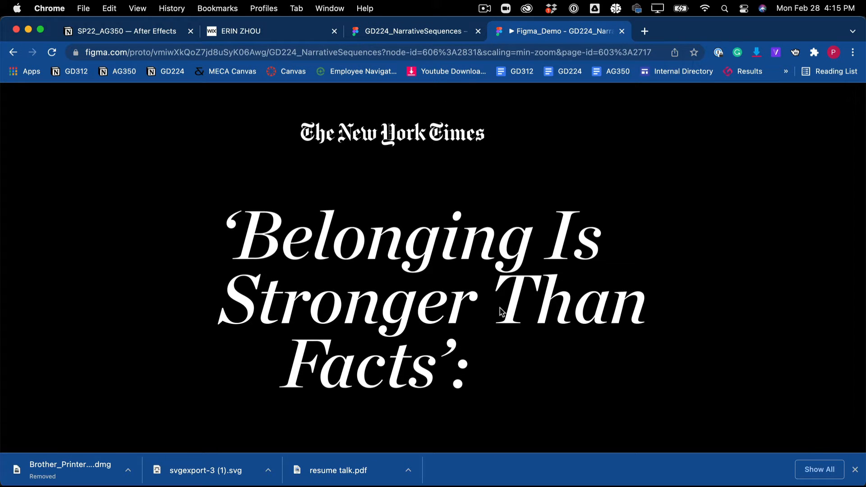
# - Hide the browser's downloads bar and review the prototype's layout, from the spade graphic to the overlapping pull quote
pyautogui.click(855, 470)
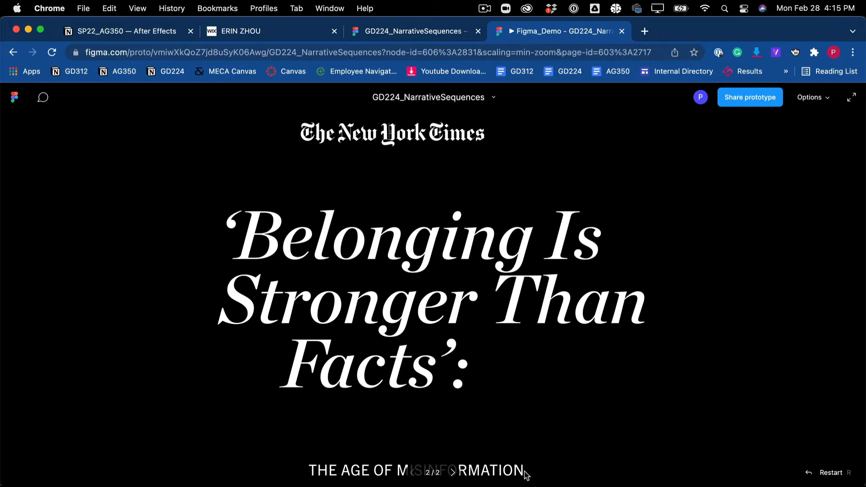
pyautogui.scroll(-15, 540, 362)
pyautogui.scroll(8, 540, 363)
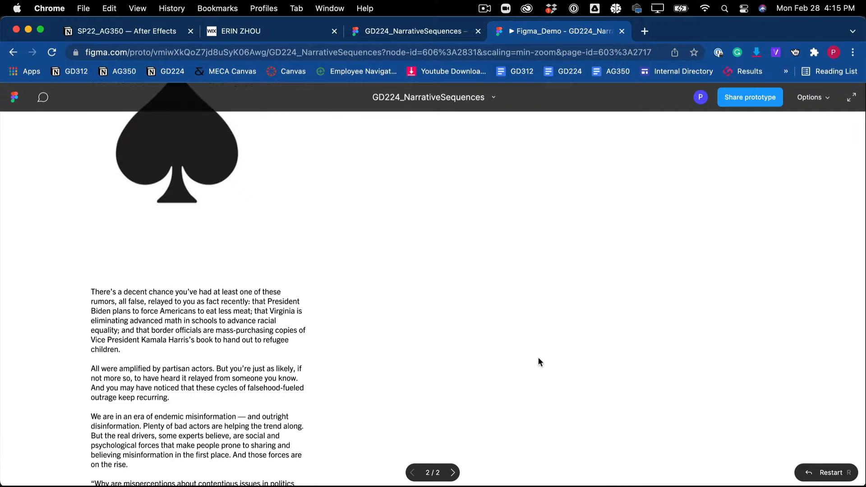
pyautogui.scroll(-4, 540, 362)
pyautogui.scroll(-10, 539, 361)
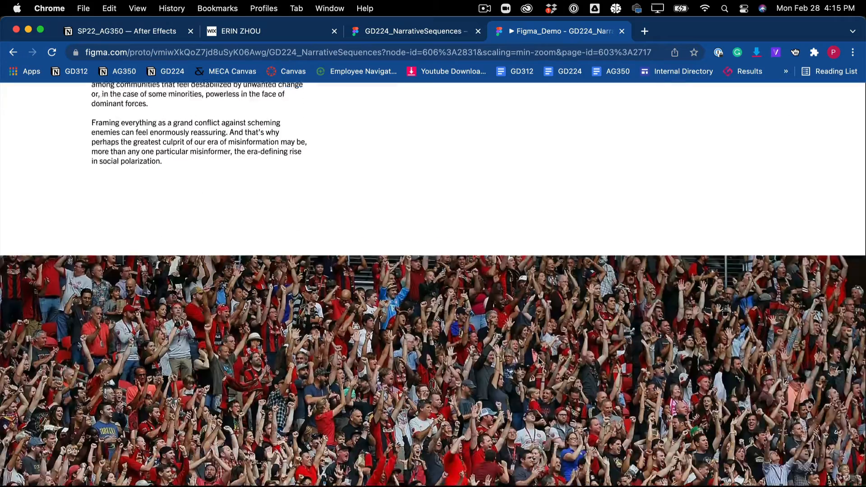
pyautogui.scroll(6, 473, 179)
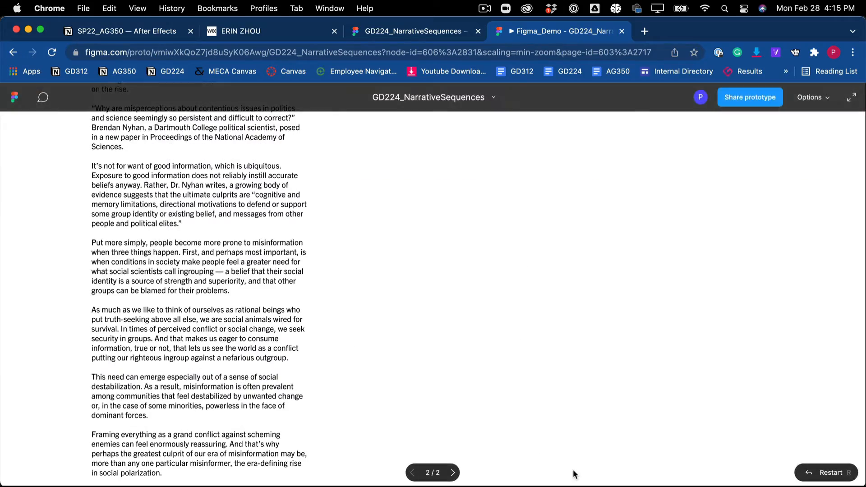
pyautogui.scroll(-10, 543, 192)
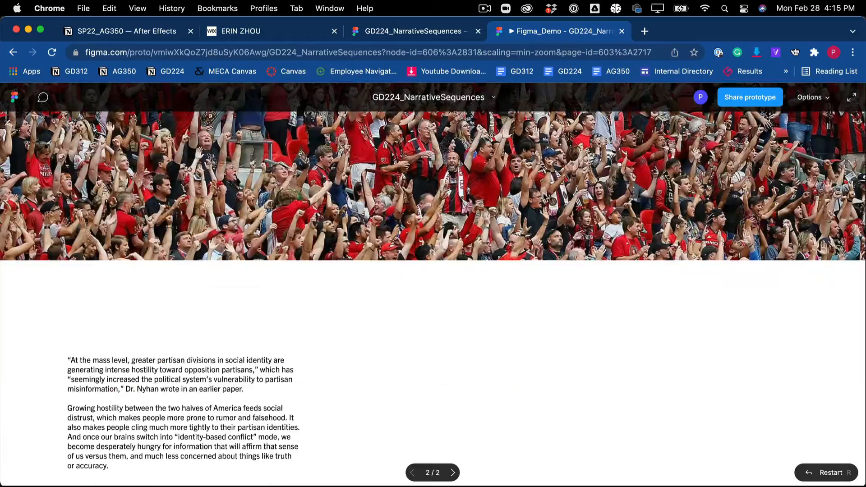
pyautogui.scroll(-3, 543, 194)
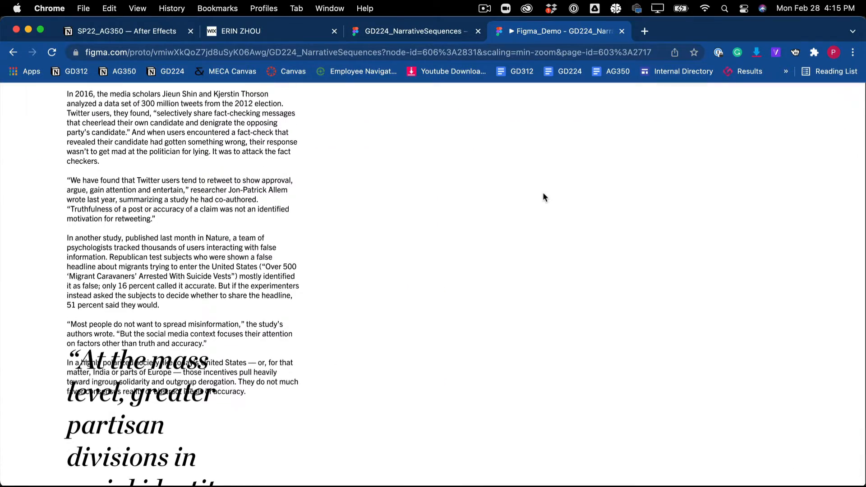
pyautogui.scroll(-15, 544, 197)
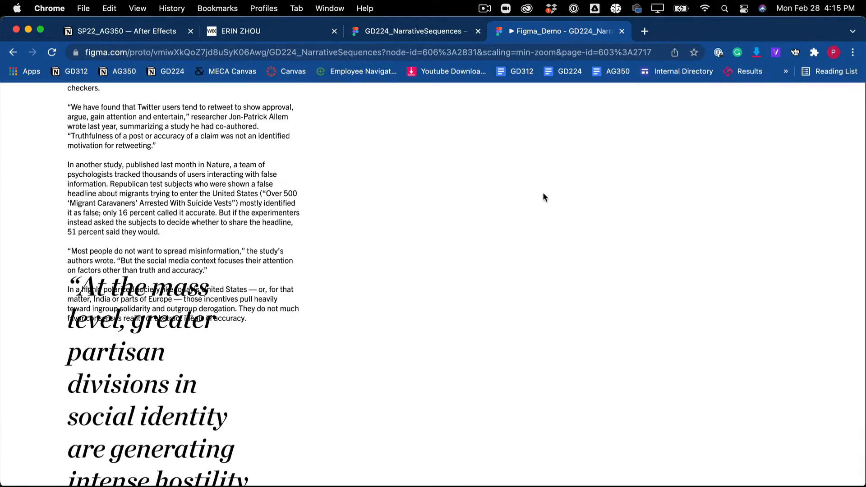
pyautogui.scroll(20, 543, 193)
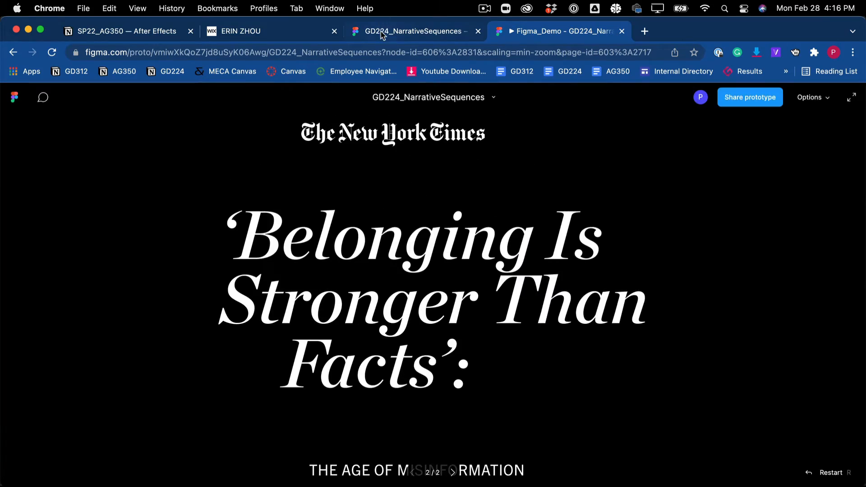
# - Switch to the GD224_NarrativeSequences design file and shift the New York Times logo in Frame 1 horizontally to X 537
pyautogui.click(381, 33)
pyautogui.scroll(5, 429, 244)
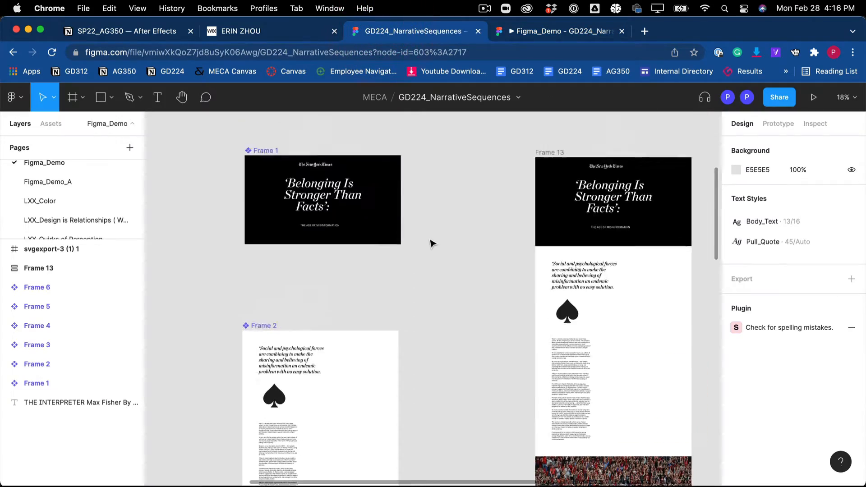
pyautogui.scroll(3, 431, 242)
pyautogui.hscroll(-6, 431, 243)
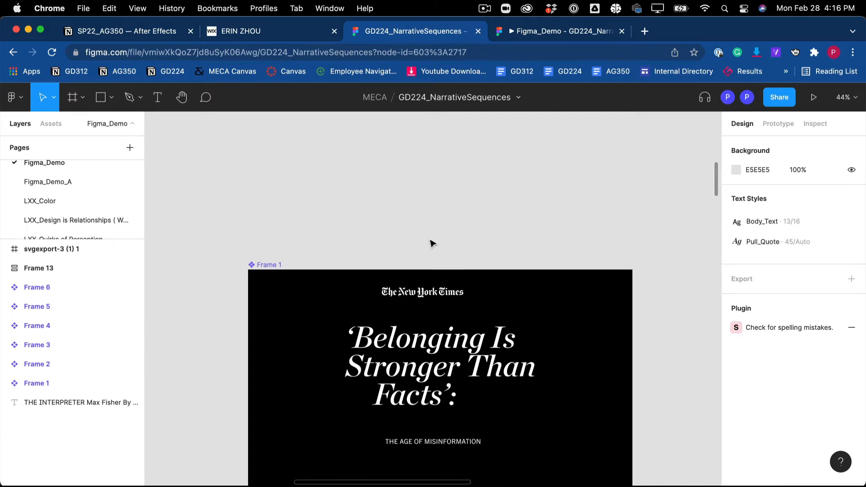
pyautogui.scroll(-2, 430, 243)
pyautogui.click(423, 210)
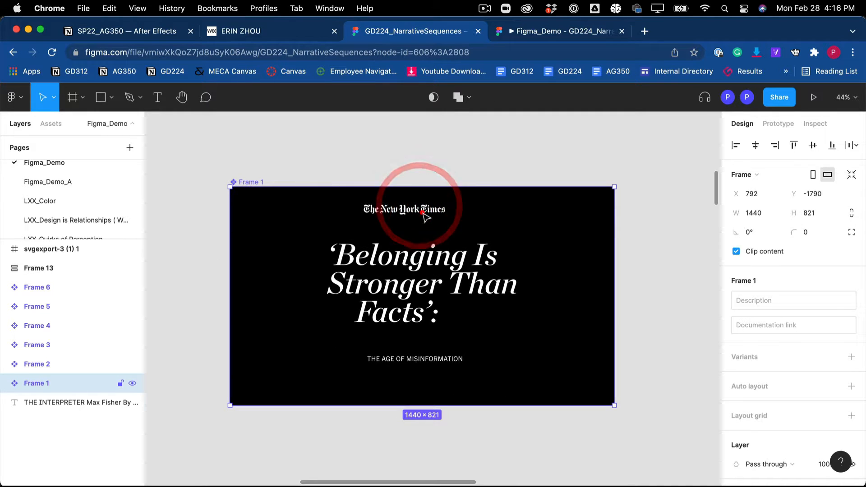
pyautogui.click(422, 210)
pyautogui.moveTo(426, 218); pyautogui.dragTo(435, 220)
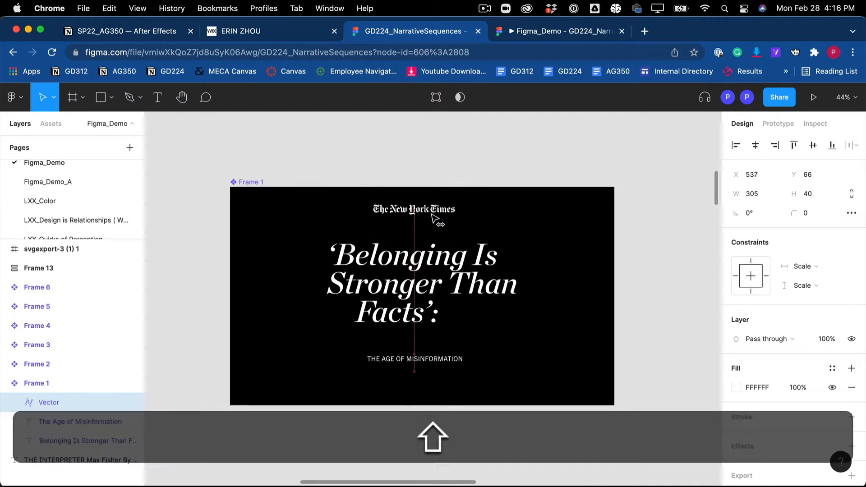
pyautogui.click(433, 149)
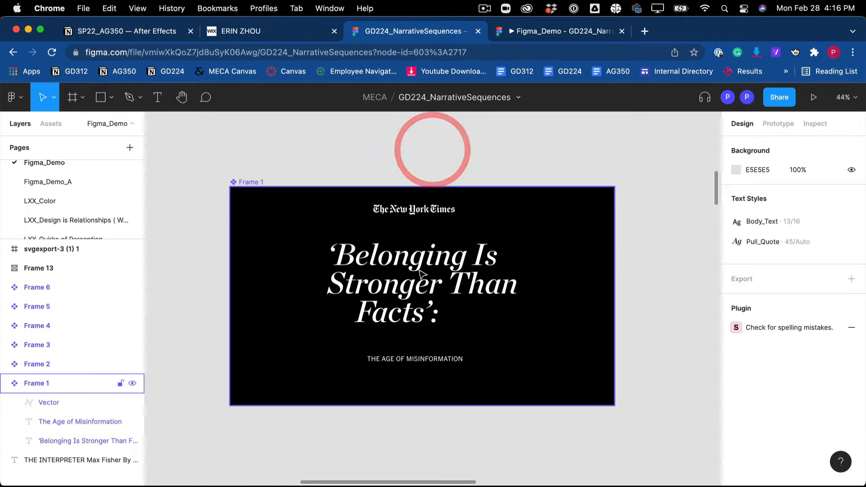
# - Scale the 'Belonging Is Stronger Than Facts' headline text in Frame 1 down to 716 × 364
pyautogui.click(417, 275)
pyautogui.click(417, 276)
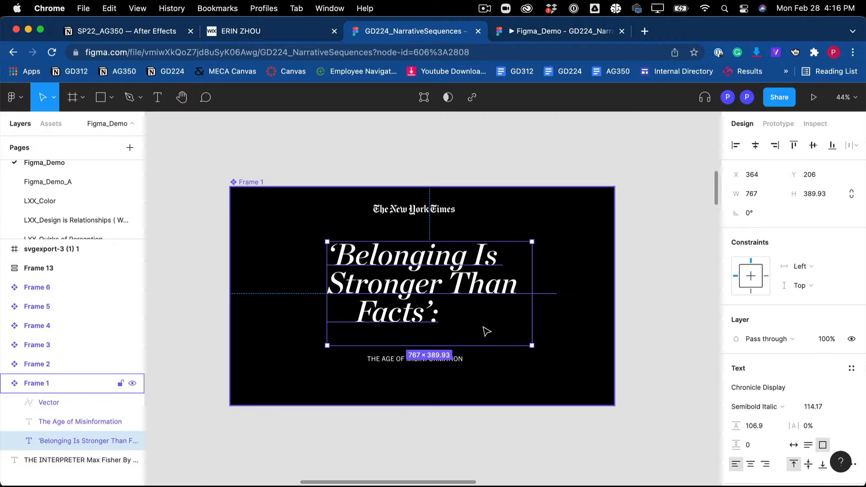
pyautogui.moveTo(532, 346); pyautogui.dragTo(518, 338)
pyautogui.press('shift+super+z')
pyautogui.press('k')
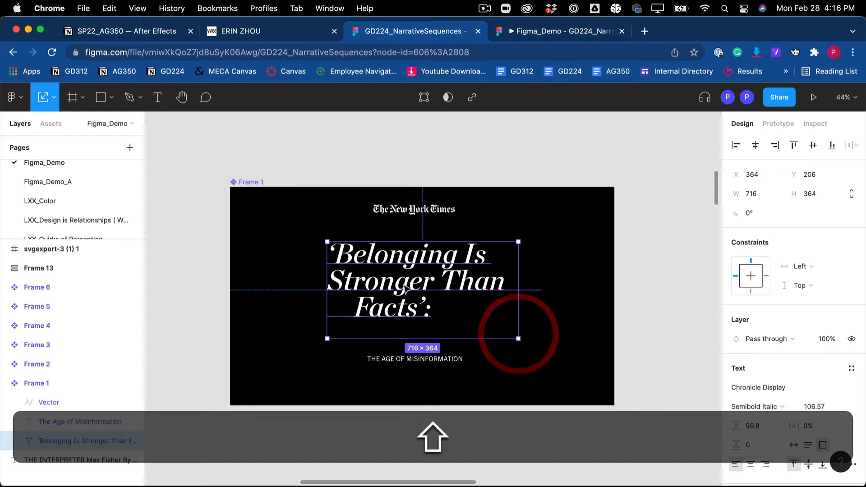
# - Move the headline up to Y 185 with a slight shift right, and raise 'The Age of Misinformation' closer beneath it
pyautogui.moveTo(406, 287); pyautogui.dragTo(407, 282)
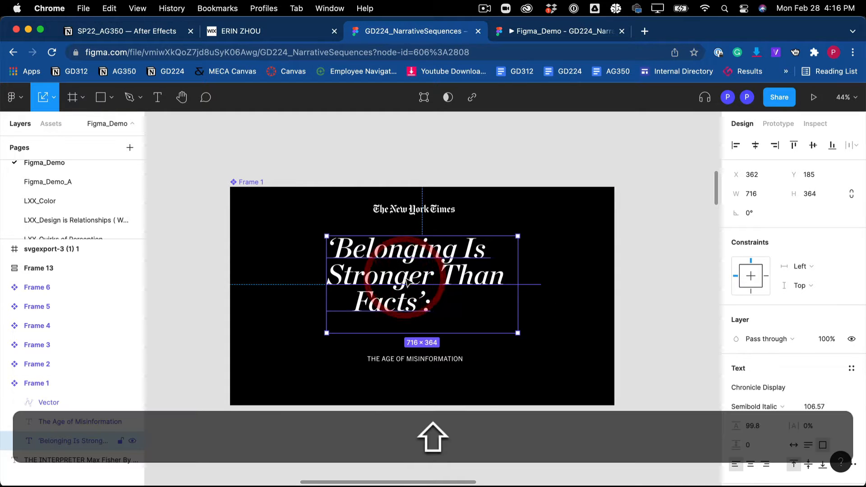
pyautogui.hotkey('shift', 'Right')
pyautogui.moveTo(414, 361); pyautogui.dragTo(414, 343)
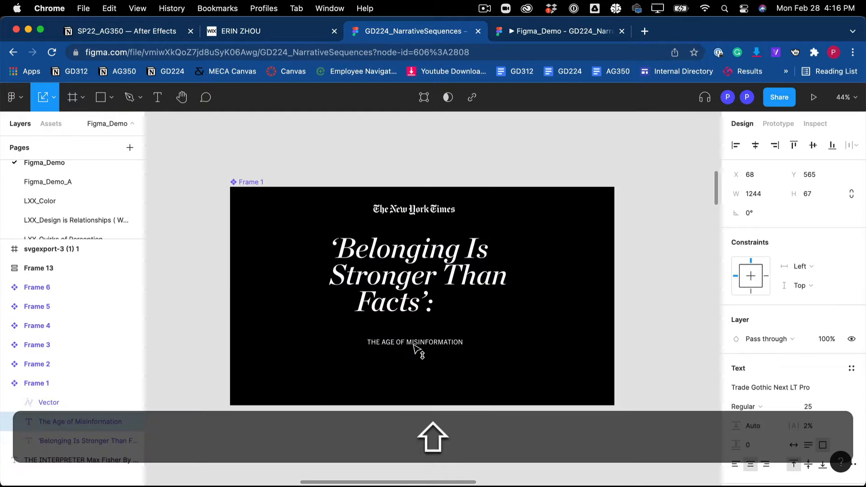
pyautogui.click(409, 382)
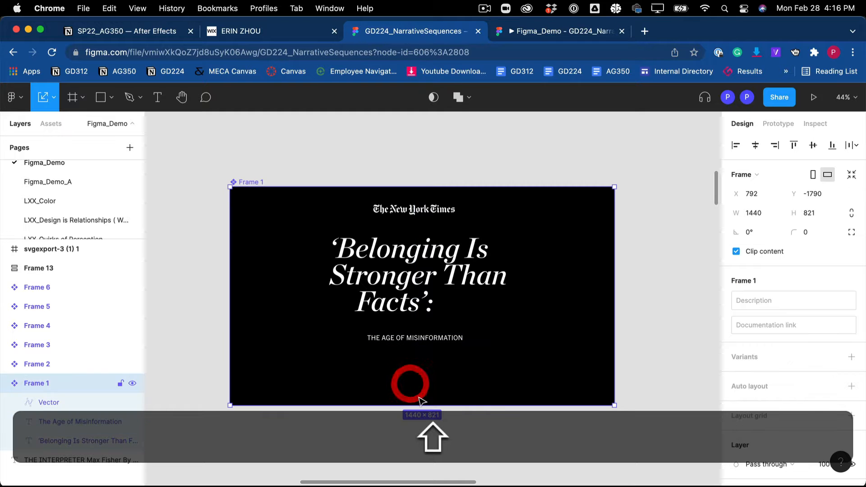
pyautogui.moveTo(422, 404); pyautogui.dragTo(421, 363)
pyautogui.press('super+z')
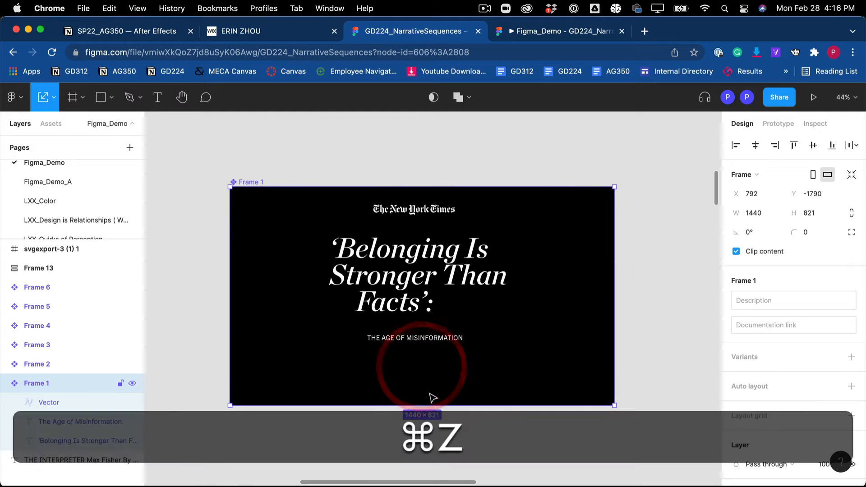
pyautogui.moveTo(432, 402)
pyautogui.mouseDown()
pyautogui.moveTo(431, 342)
pyautogui.moveTo(425, 401)
pyautogui.mouseUp()
pyautogui.press('super+z')
pyautogui.press('super+z')
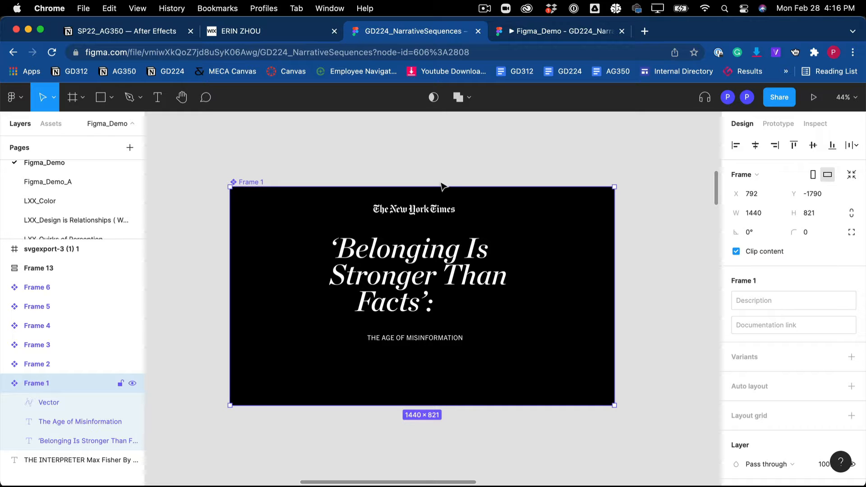
# - Center the New York Times logo horizontally within Frame 1 at X 567, keeping it level
pyautogui.click(431, 147)
pyautogui.click(485, 216)
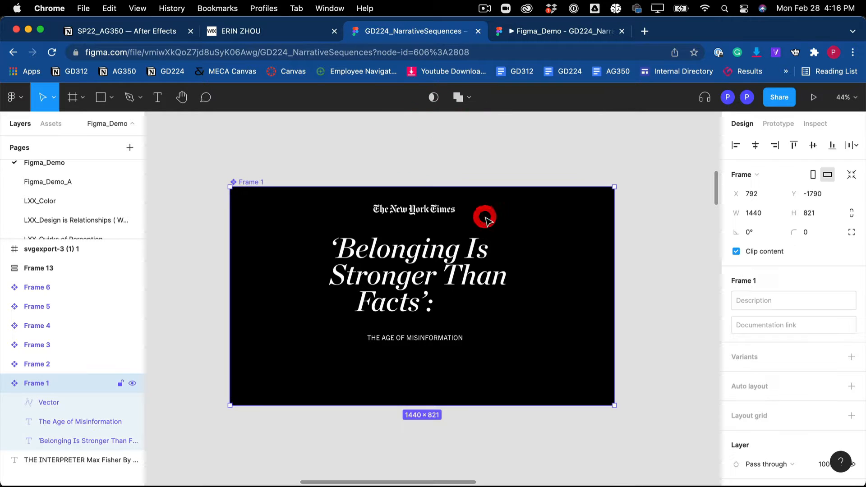
pyautogui.moveTo(441, 216); pyautogui.dragTo(448, 218)
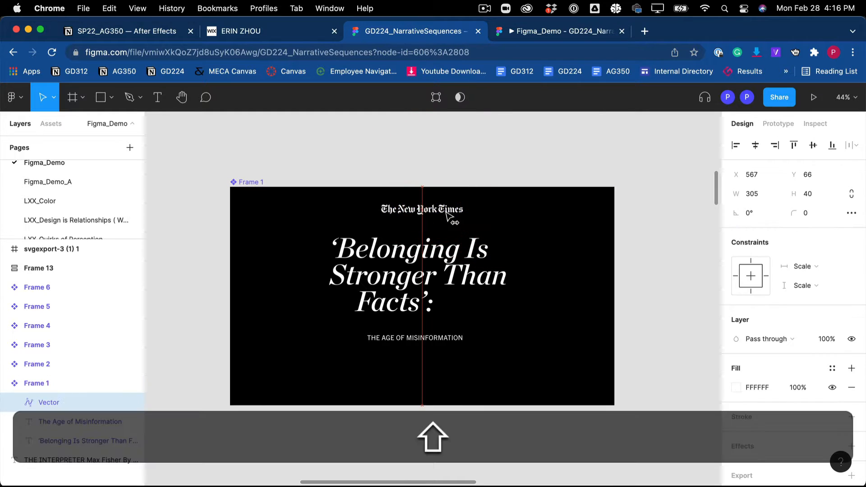
# - Try shortening Frame 1 to 1440 × 778 and resizing it from its lower-right corner, undoing the resizes
pyautogui.click(447, 161)
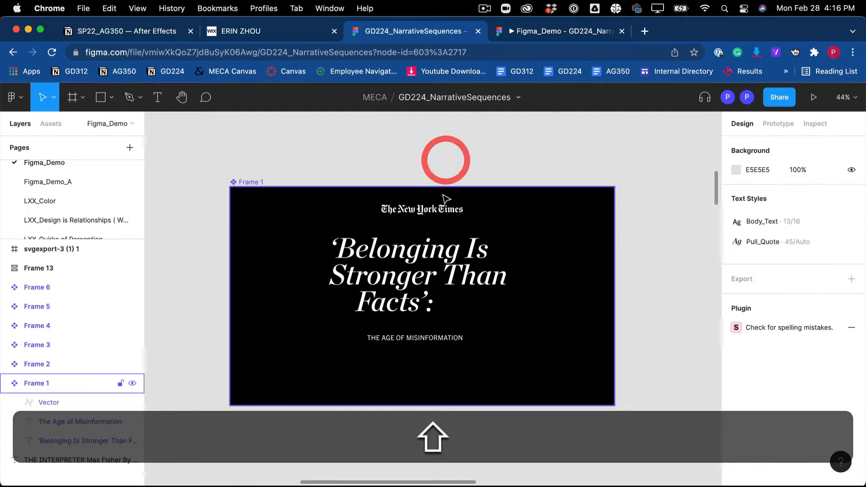
pyautogui.click(443, 194)
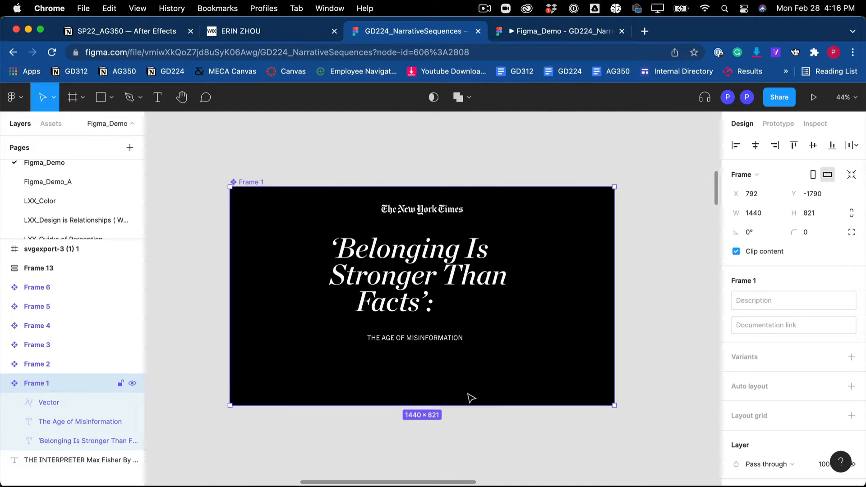
pyautogui.moveTo(465, 404)
pyautogui.mouseDown()
pyautogui.moveTo(460, 350)
pyautogui.moveTo(453, 392)
pyautogui.mouseUp()
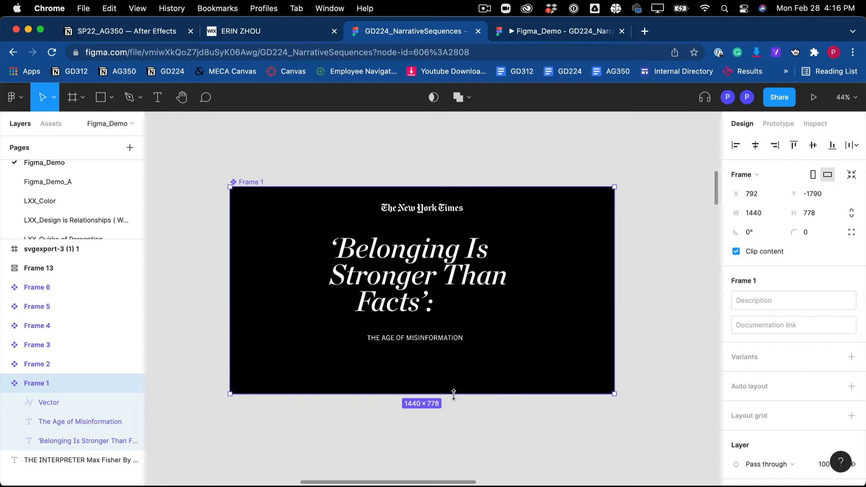
pyautogui.press('super+z')
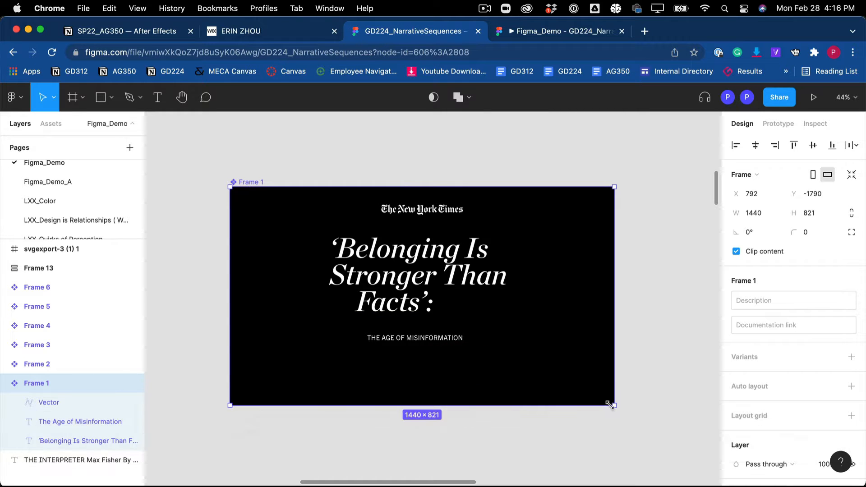
pyautogui.moveTo(607, 403)
pyautogui.mouseDown()
pyautogui.moveTo(515, 352)
pyautogui.moveTo(663, 418)
pyautogui.moveTo(514, 385)
pyautogui.moveTo(455, 394)
pyautogui.moveTo(460, 383)
pyautogui.moveTo(553, 365)
pyautogui.moveTo(586, 394)
pyautogui.moveTo(603, 391)
pyautogui.mouseUp()
pyautogui.press('super+z')
pyautogui.press('super+z')
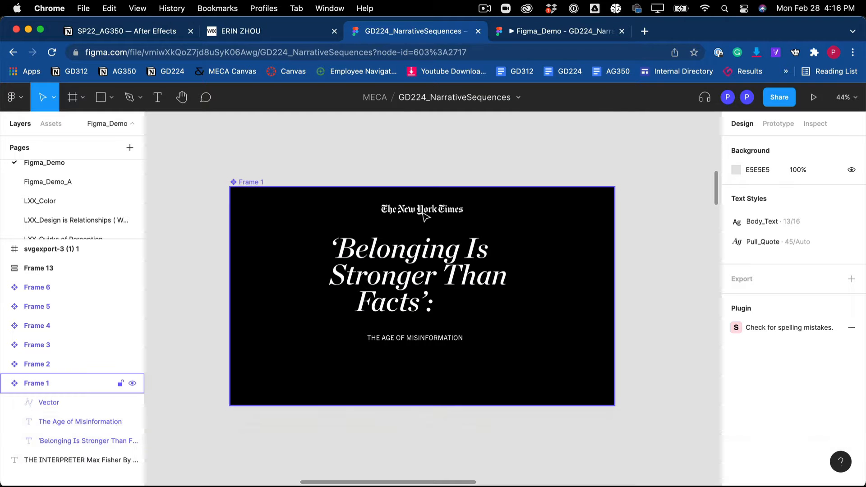
# - Lengthen the visible page list in the sidebar and switch to the DXOS_R4_Post_Call design file
pyautogui.click(422, 212)
pyautogui.scroll(4, 419, 172)
pyautogui.hscroll(-2, 419, 172)
pyautogui.click(411, 168)
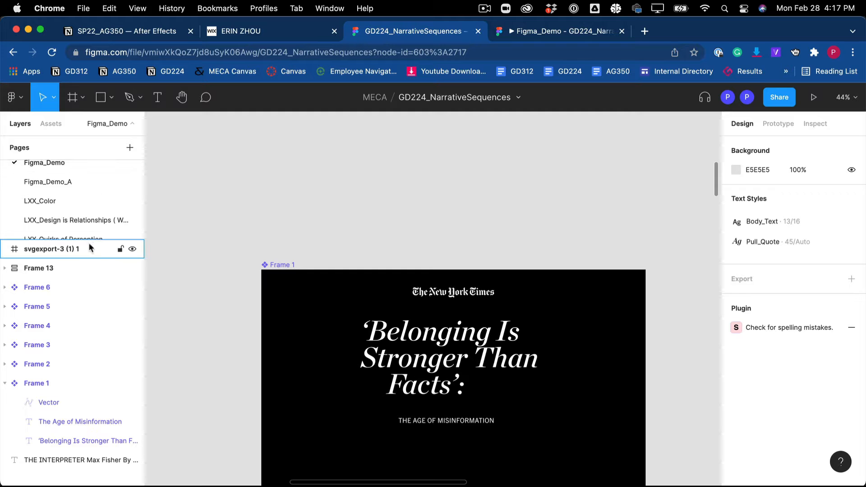
pyautogui.moveTo(95, 237); pyautogui.dragTo(93, 267)
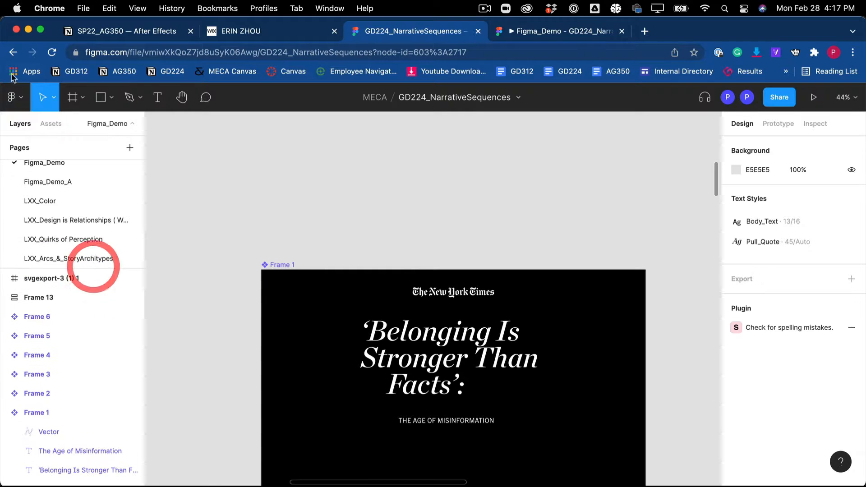
pyautogui.click(18, 98)
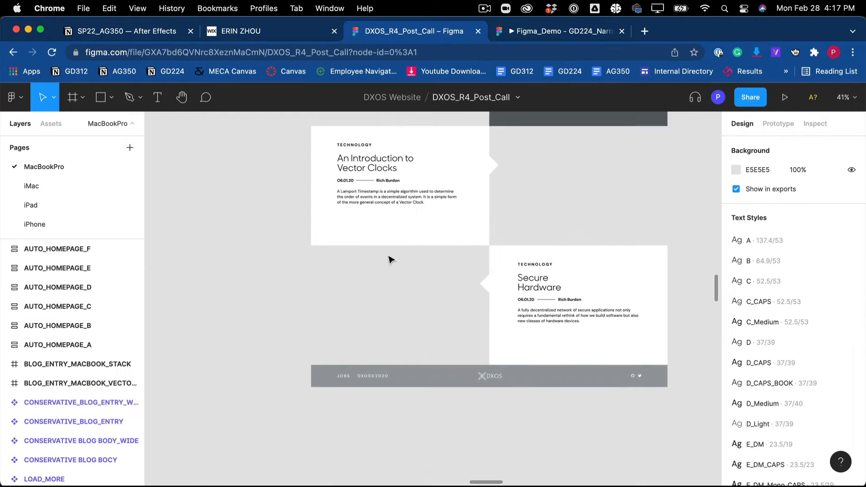
# - Find the HEADER component among the DXOS MacBookPro designs and examine the constraints of its BLOG DOCS CODE text
pyautogui.scroll(5, 389, 257)
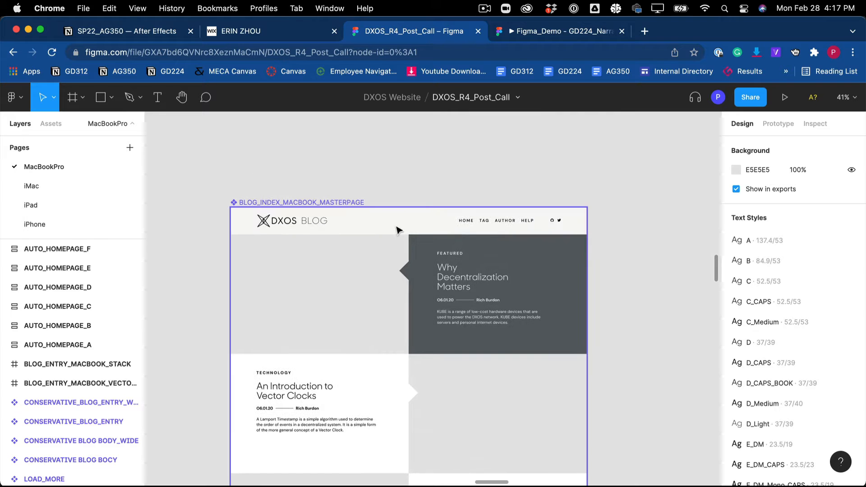
pyautogui.click(398, 226)
pyautogui.scroll(-5, 400, 224)
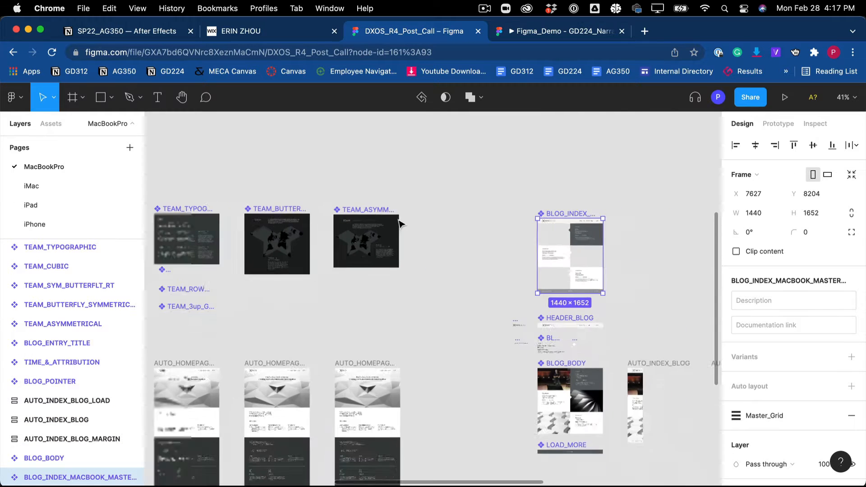
pyautogui.scroll(10, 399, 224)
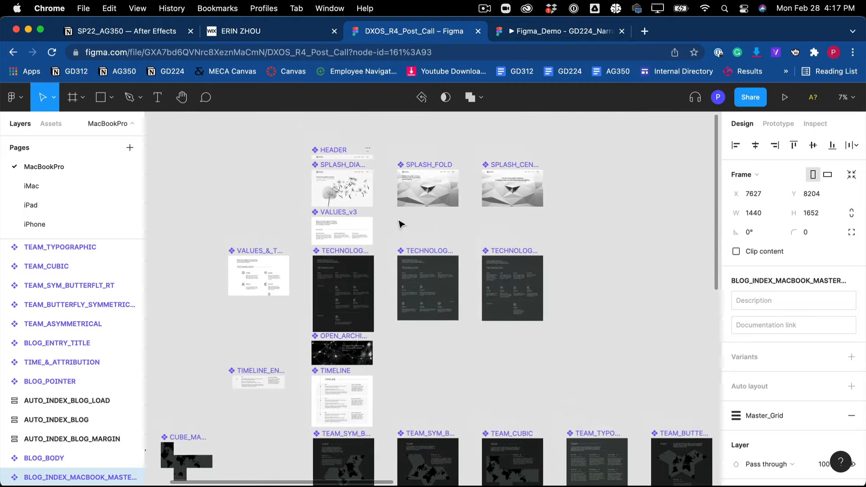
pyautogui.scroll(5, 399, 224)
pyautogui.scroll(3, 399, 224)
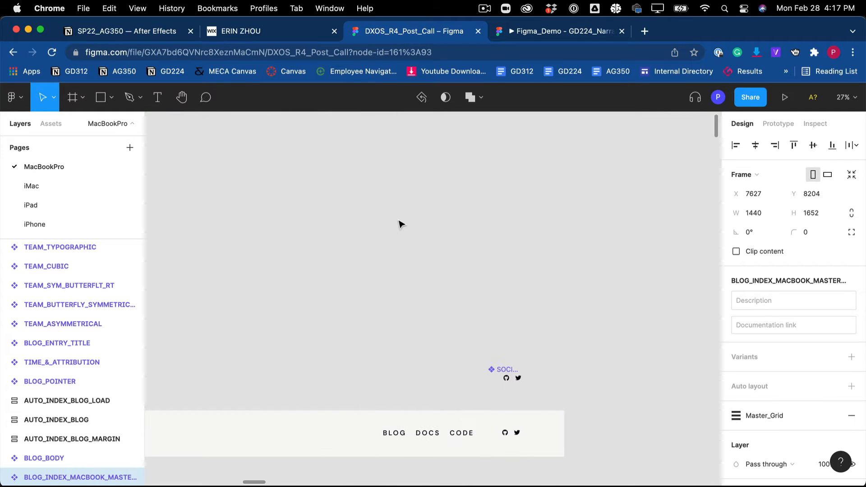
pyautogui.click(457, 433)
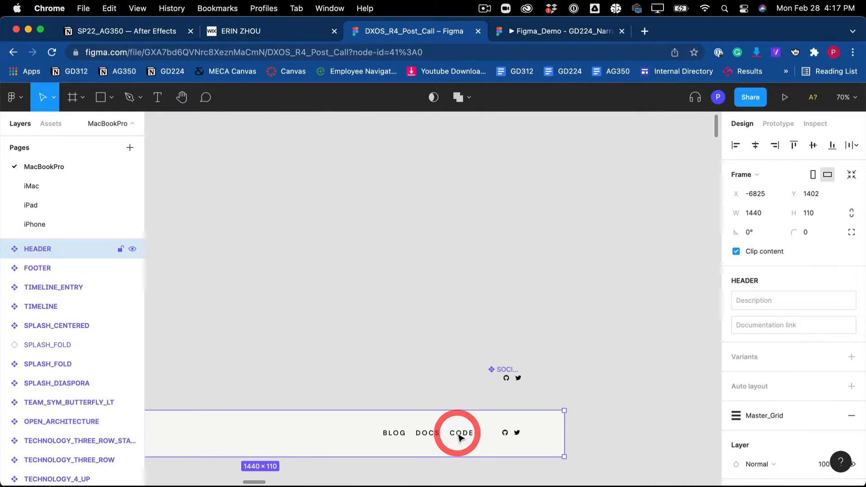
pyautogui.click(458, 433)
pyautogui.scroll(-3, 569, 422)
pyautogui.hscroll(-4, 569, 422)
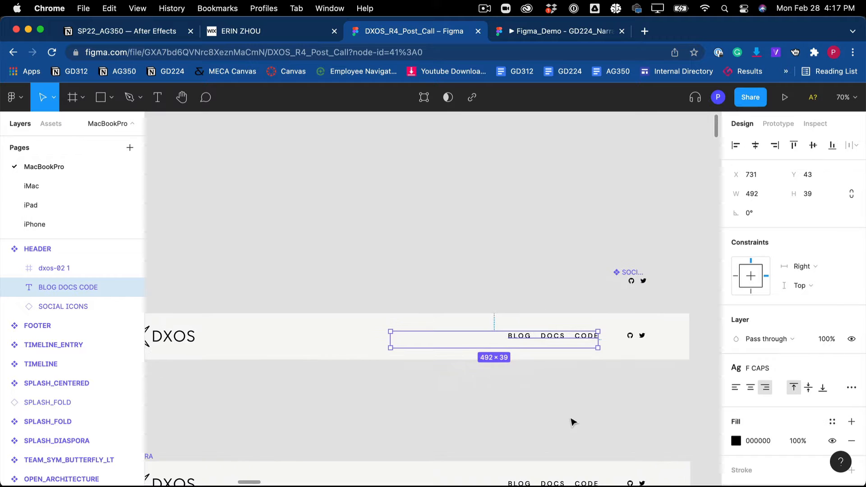
pyautogui.scroll(-3, 616, 378)
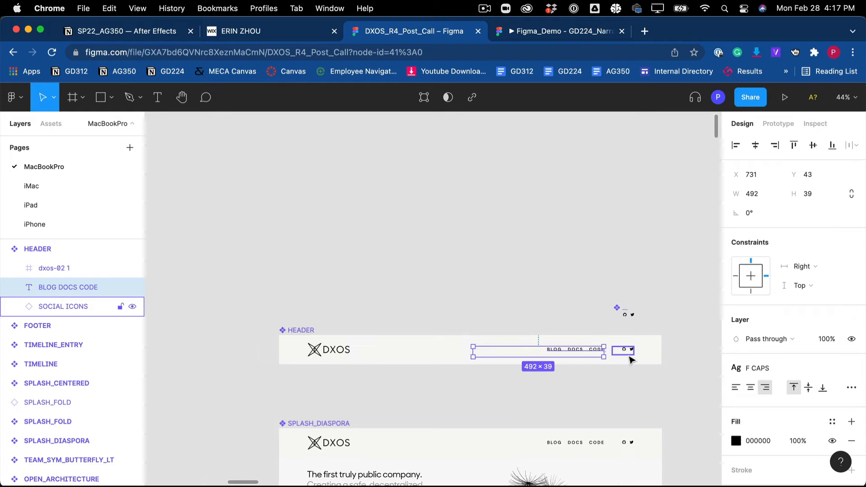
pyautogui.scroll(5, 615, 377)
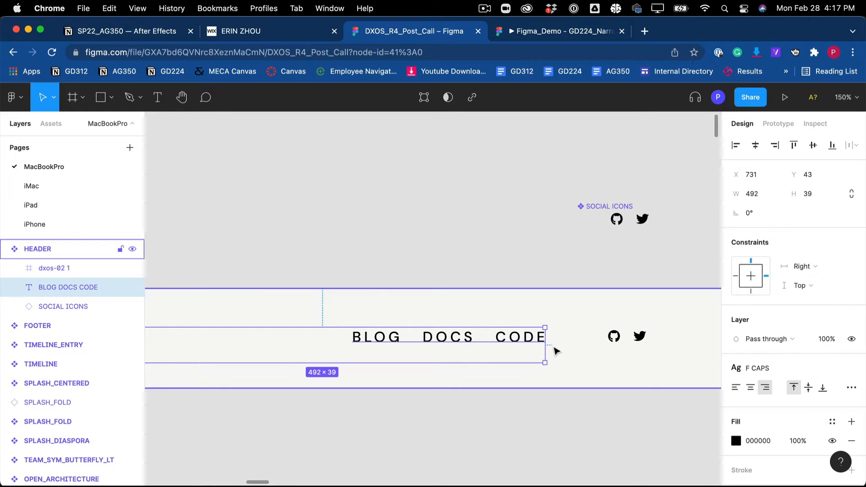
pyautogui.scroll(-5, 556, 402)
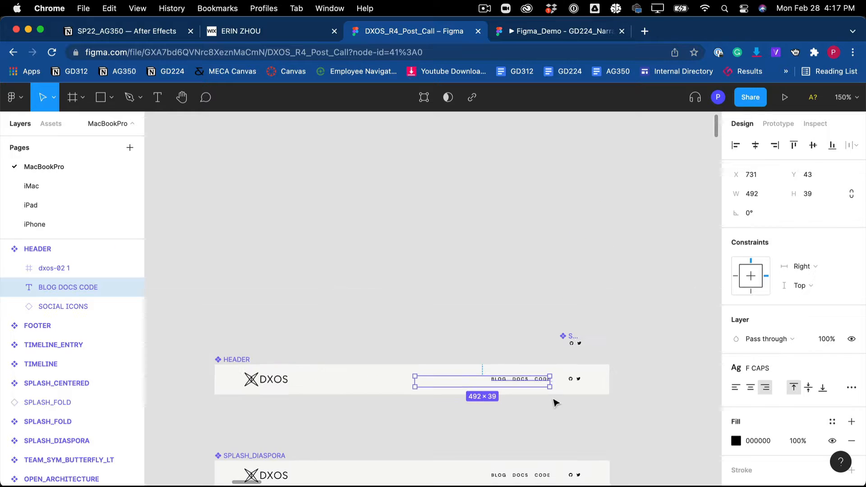
# - Try widening the HEADER frame from its right edge to test how its contents are anchored, and deselect it
pyautogui.click(610, 379)
pyautogui.moveTo(611, 379)
pyautogui.mouseDown()
pyautogui.moveTo(686, 379)
pyautogui.moveTo(635, 385)
pyautogui.moveTo(677, 373)
pyautogui.moveTo(618, 376)
pyautogui.mouseUp()
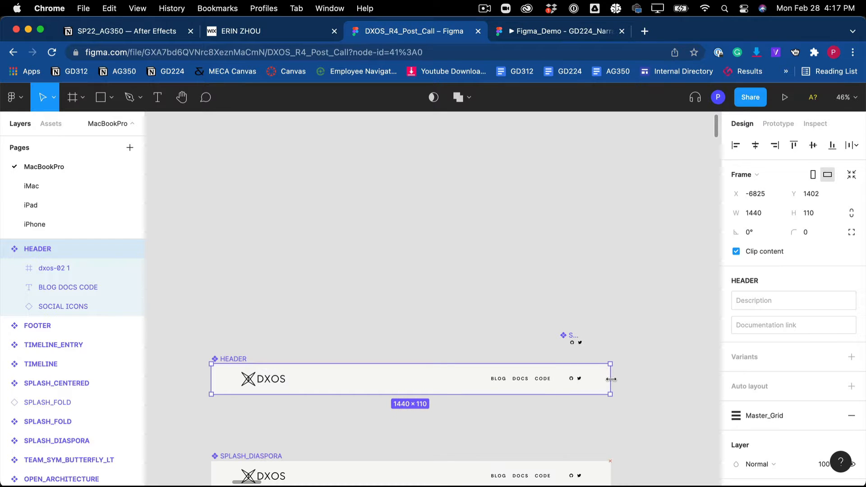
pyautogui.moveTo(611, 379)
pyautogui.mouseDown()
pyautogui.moveTo(700, 379)
pyautogui.moveTo(628, 383)
pyautogui.mouseUp()
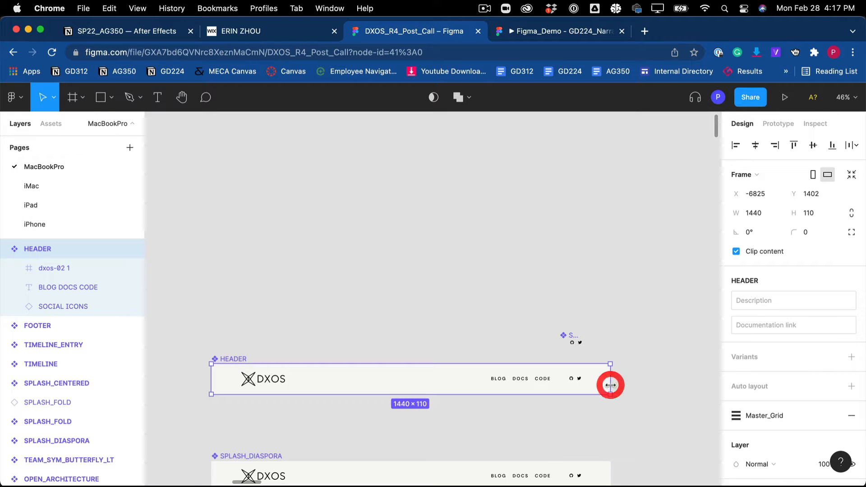
pyautogui.click(476, 330)
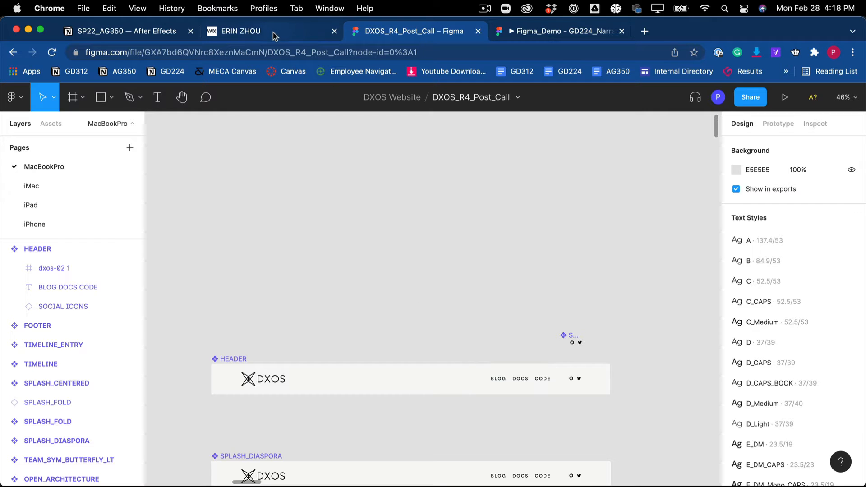
# - View the Figma_Demo prototype, and switch to the Figma desktop app showing Frame 1 in GD224_NarrativeSequences
pyautogui.click(537, 32)
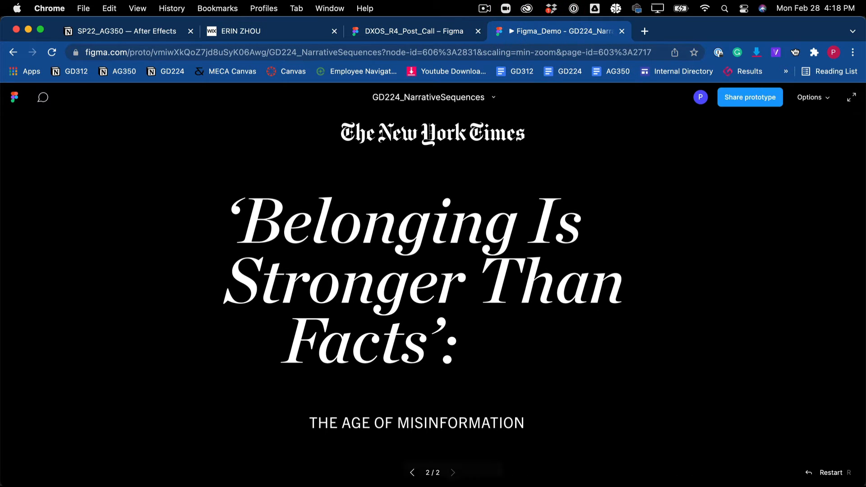
pyautogui.moveTo(456, 480)
pyautogui.click(413, 471)
pyautogui.scroll(5, 358, 179)
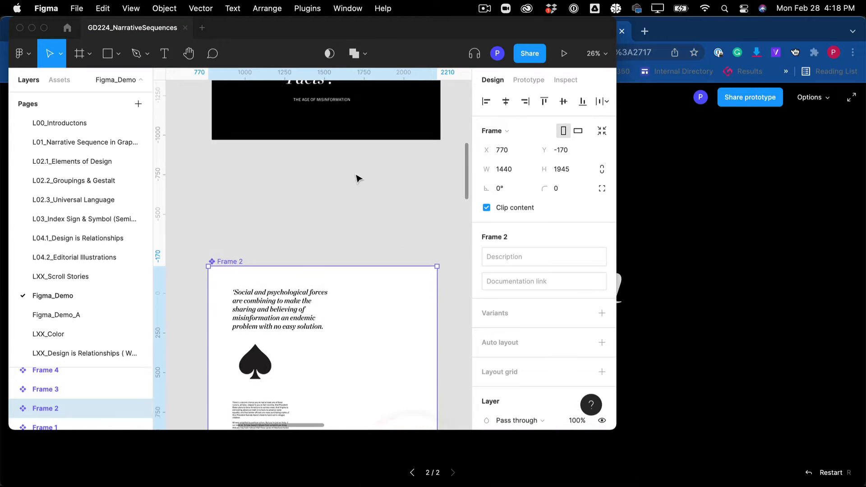
# - Try enlarging Frame 1 from its lower-right corner, and undo the resize
pyautogui.click(217, 216)
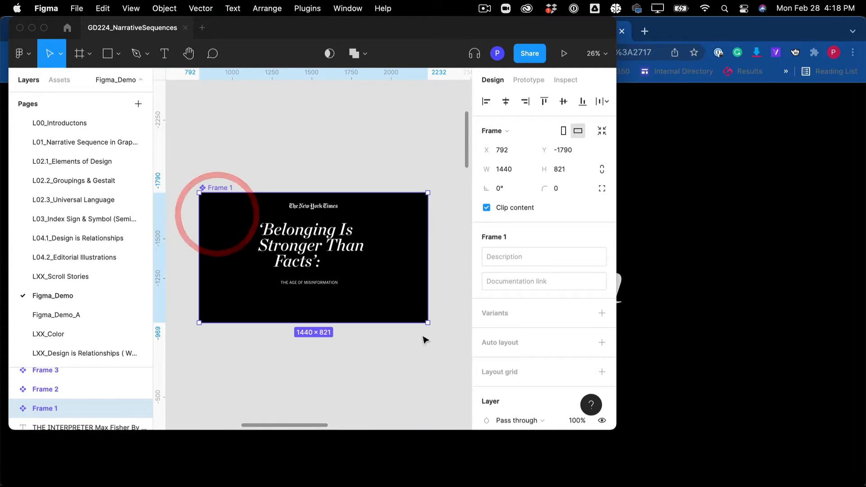
pyautogui.moveTo(424, 320); pyautogui.dragTo(448, 332)
pyautogui.press('super+z')
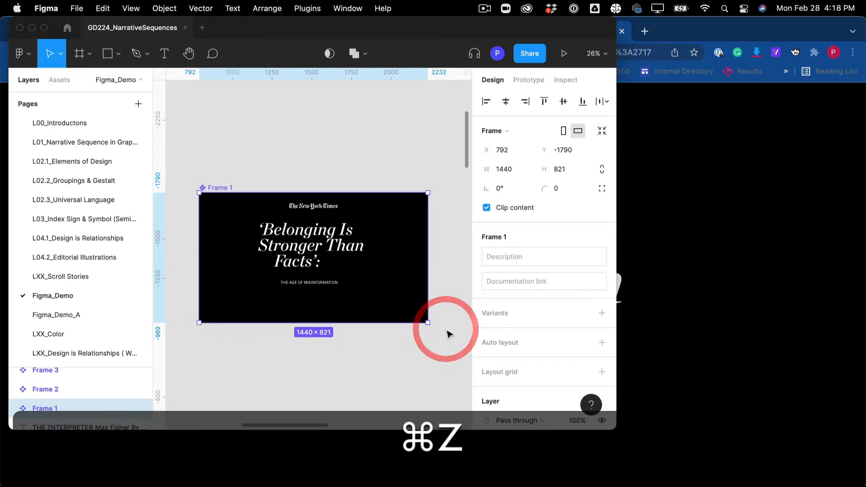
# - Shorten Frame 1 symmetrically about its centre to about 1440 × 743
pyautogui.click(371, 341)
pyautogui.click(387, 266)
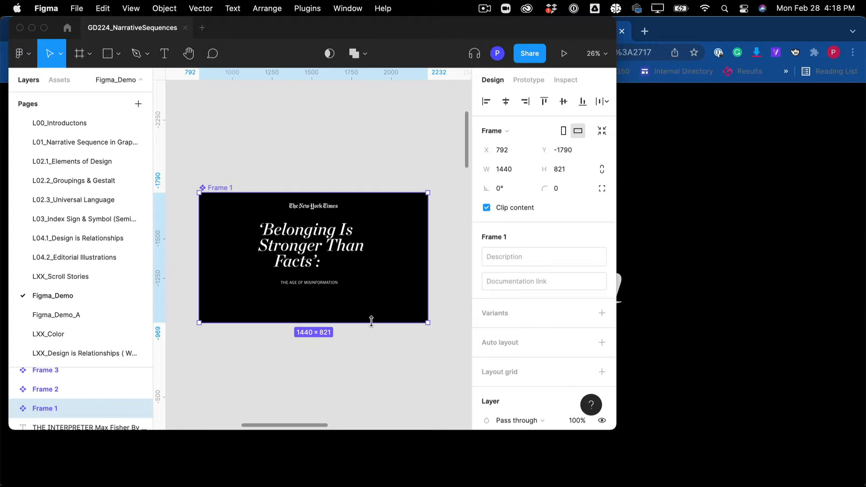
pyautogui.scroll(5, 375, 325)
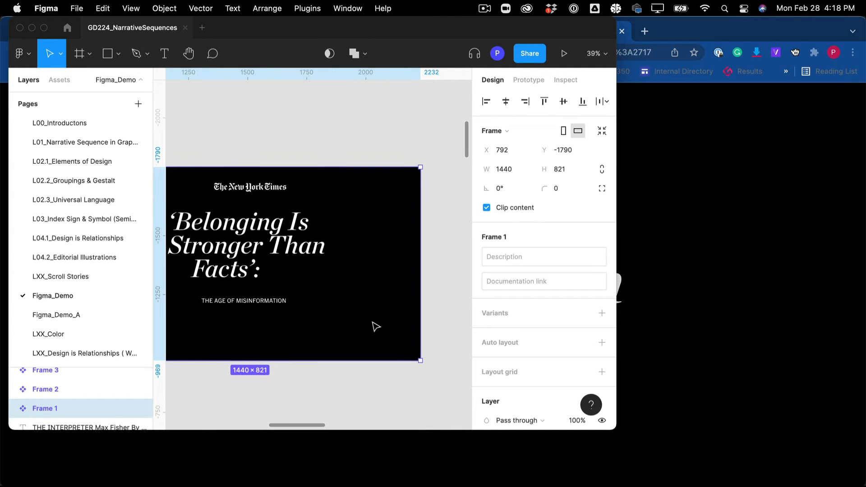
pyautogui.hscroll(-2, 376, 326)
pyautogui.hscroll(-2, 341, 224)
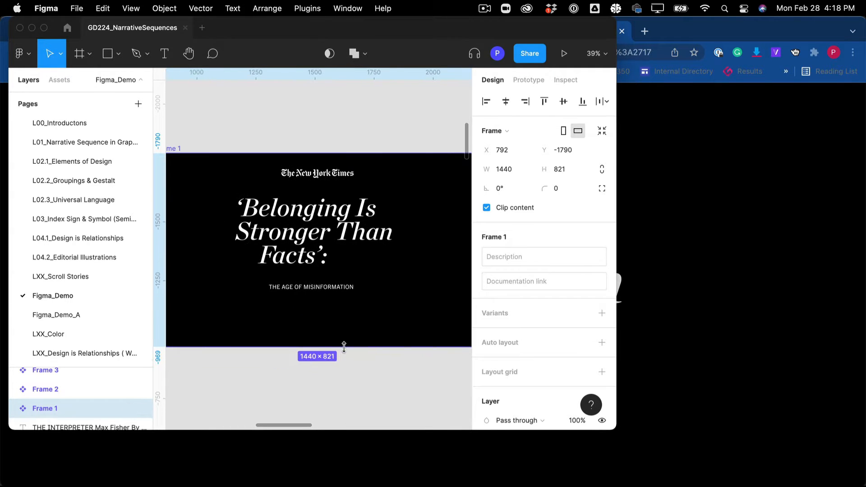
pyautogui.press('super')
pyautogui.moveTo(345, 347)
pyautogui.mouseDown()
pyautogui.moveTo(344, 331)
pyautogui.moveTo(343, 338)
pyautogui.mouseUp()
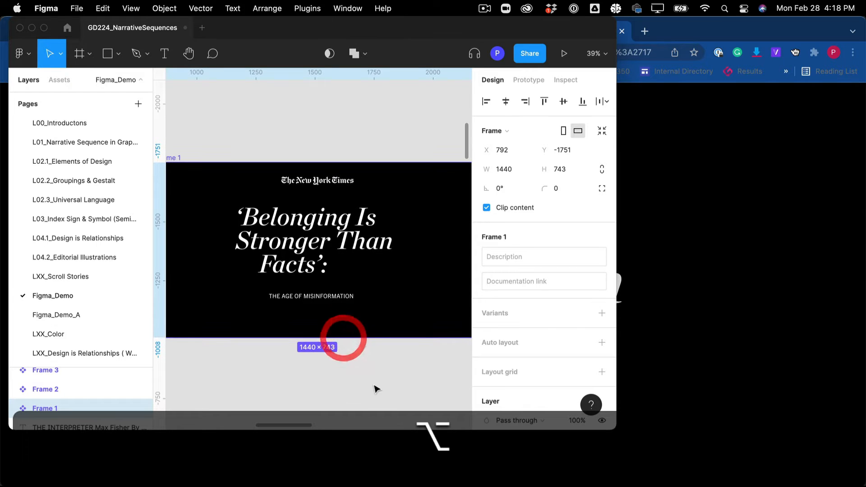
# - Edit the 'Belonging Is Stronger Than Facts' headline and adjust the leading spaces that indent the word 'Facts'
pyautogui.scroll(-3, 375, 386)
pyautogui.scroll(1, 374, 386)
pyautogui.scroll(3, 375, 387)
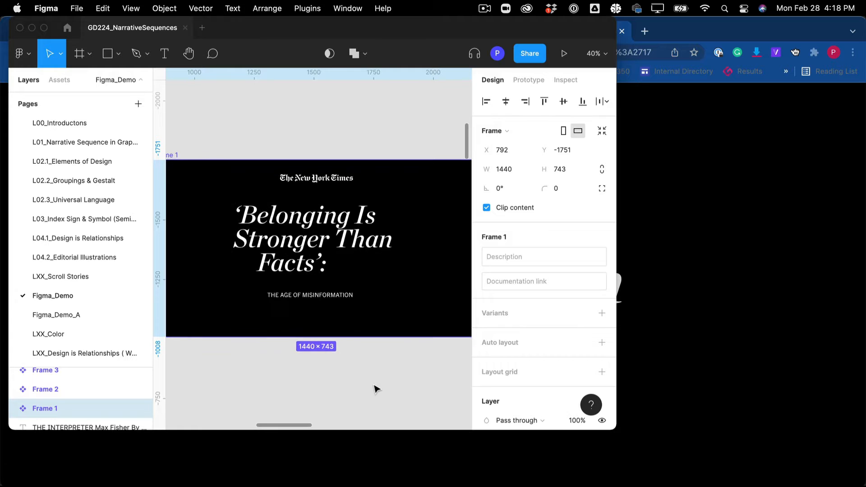
pyautogui.hscroll(-1, 375, 388)
pyautogui.click(336, 249)
pyautogui.doubleClick(335, 245)
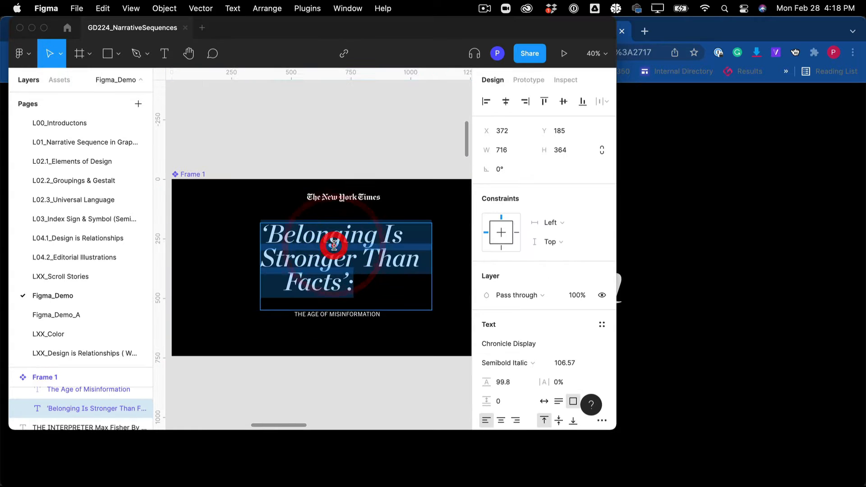
pyautogui.click(290, 280)
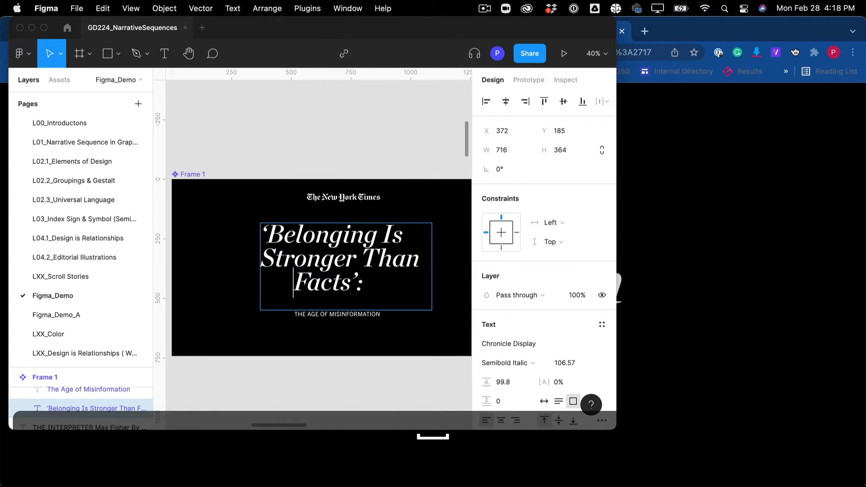
pyautogui.press('BackSpace')
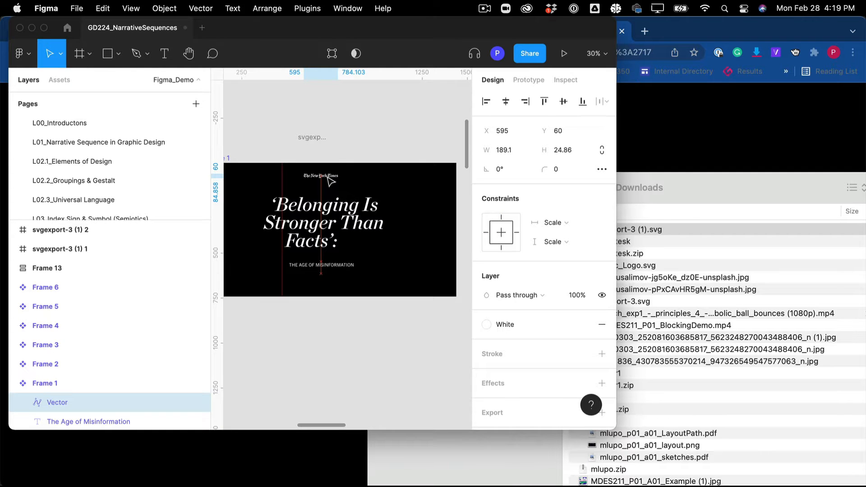
# - Set the New York Times logo's constraints in Frame 1 to Center horizontally and Top vertically
pyautogui.click(569, 223)
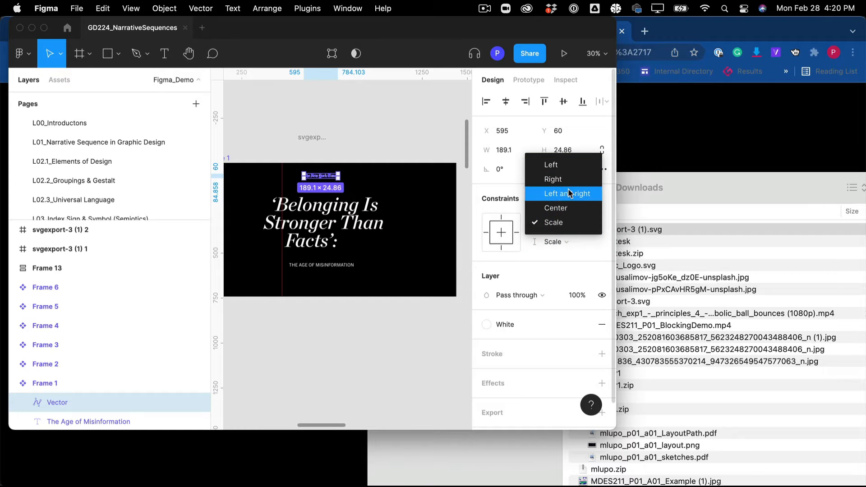
pyautogui.click(564, 208)
pyautogui.click(563, 241)
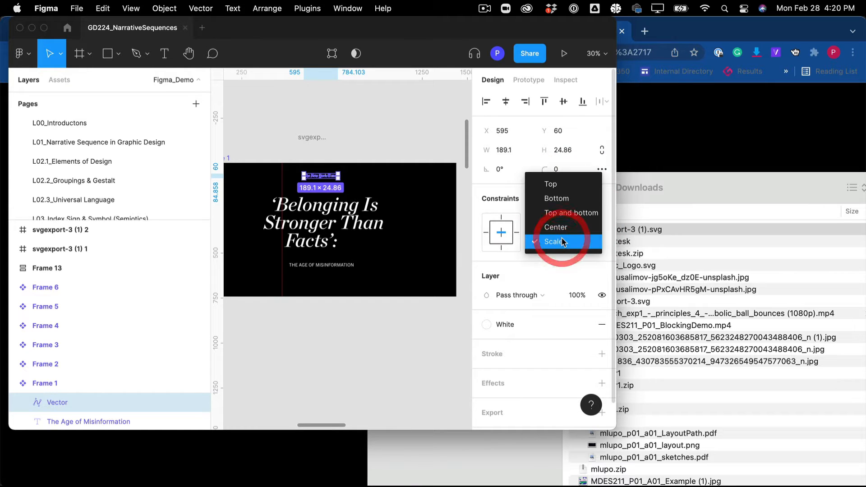
pyautogui.click(564, 185)
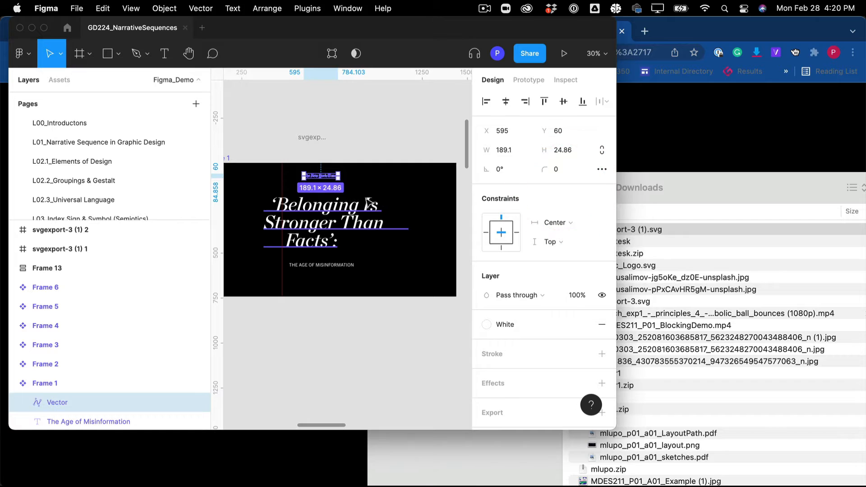
# - Resize the New York Times logo in Frame 1 about its centre to 266 × 35
pyautogui.moveTo(339, 180)
pyautogui.mouseDown()
pyautogui.moveTo(388, 181)
pyautogui.moveTo(334, 181)
pyautogui.mouseUp()
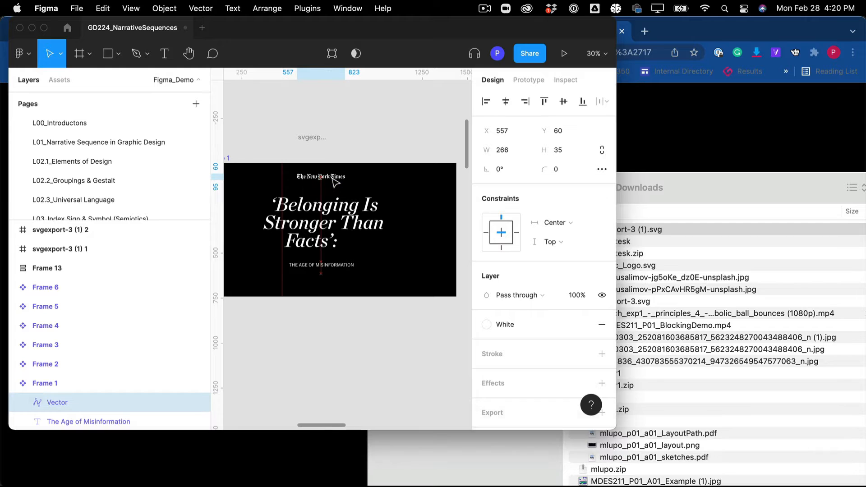
# - Try narrowing Frame 1 from its right edge to about 1217 × 743, and undo the resize
pyautogui.click(439, 257)
pyautogui.scroll(-3, 440, 260)
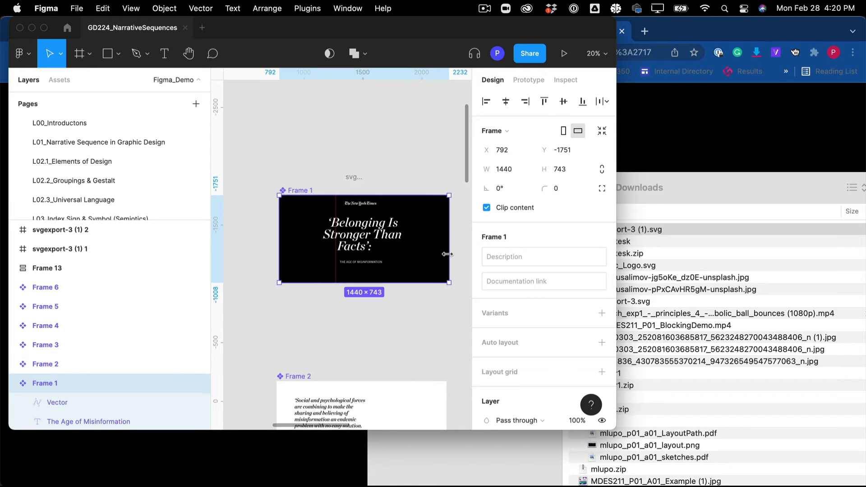
pyautogui.moveTo(449, 255); pyautogui.dragTo(406, 253)
pyautogui.hscroll(1, 438, 251)
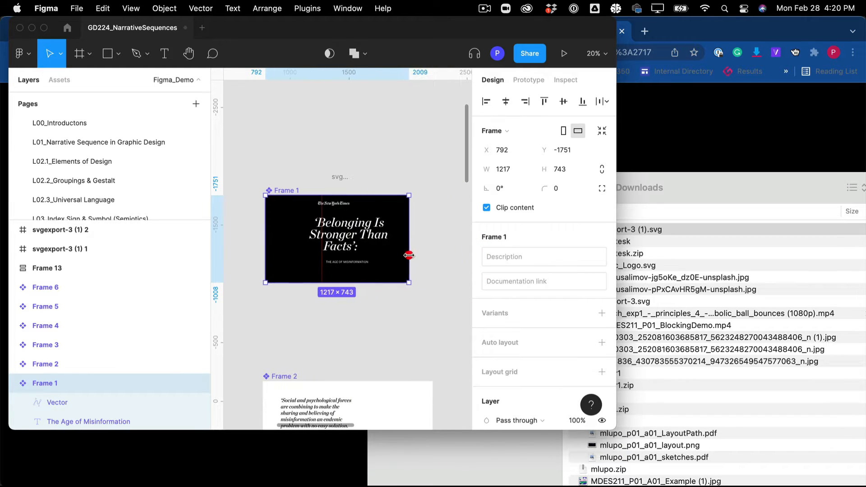
pyautogui.press('super+z')
# - Remove the vertical guide crossing Frame 1 and switch to Chrome to check the title frame in the prototype
pyautogui.click(367, 323)
pyautogui.scroll(1, 369, 324)
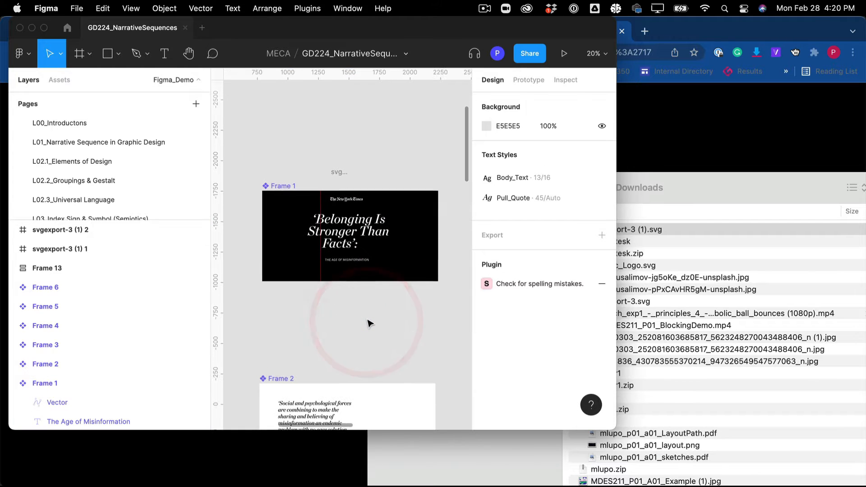
pyautogui.moveTo(218, 259); pyautogui.dragTo(222, 262)
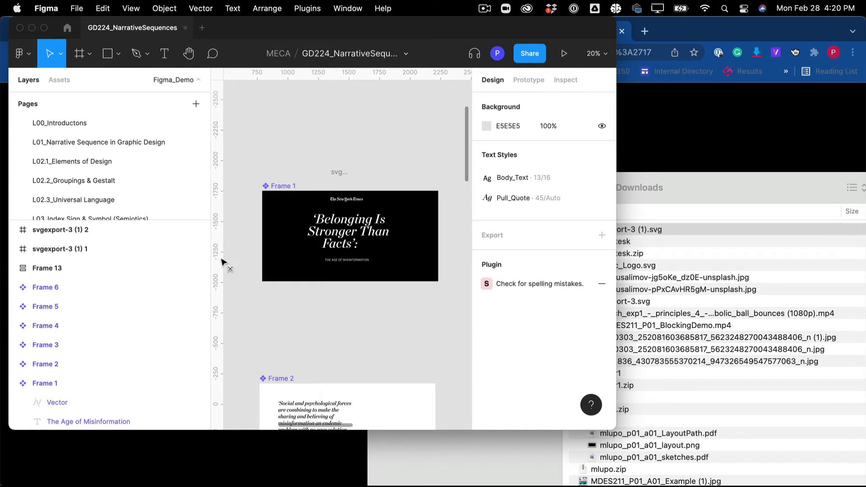
pyautogui.click(736, 101)
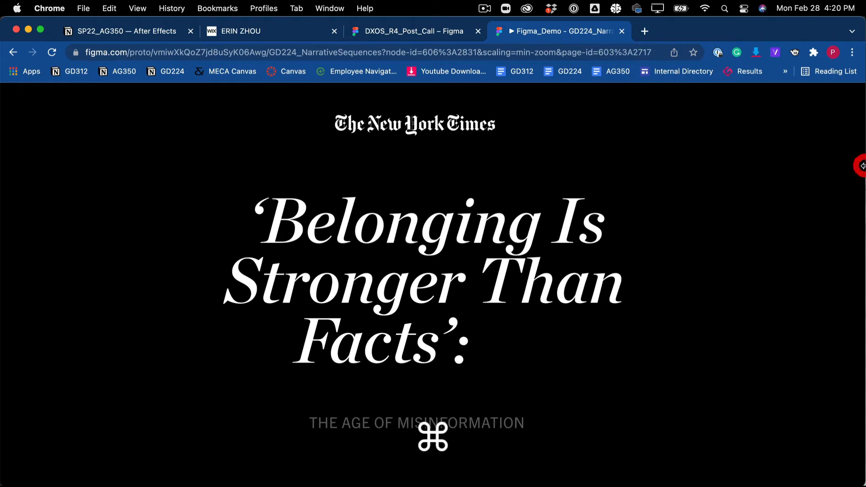
# - Return to Figma, align the New York Times logo to Frame 1's horizontal centre, and check it in the Chrome prototype
pyautogui.press('super+Tab')
pyautogui.scroll(5, 342, 124)
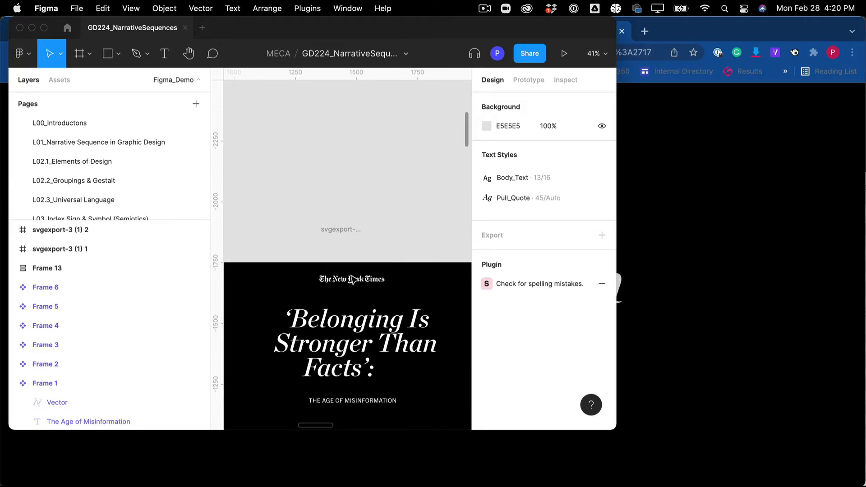
pyautogui.click(505, 101)
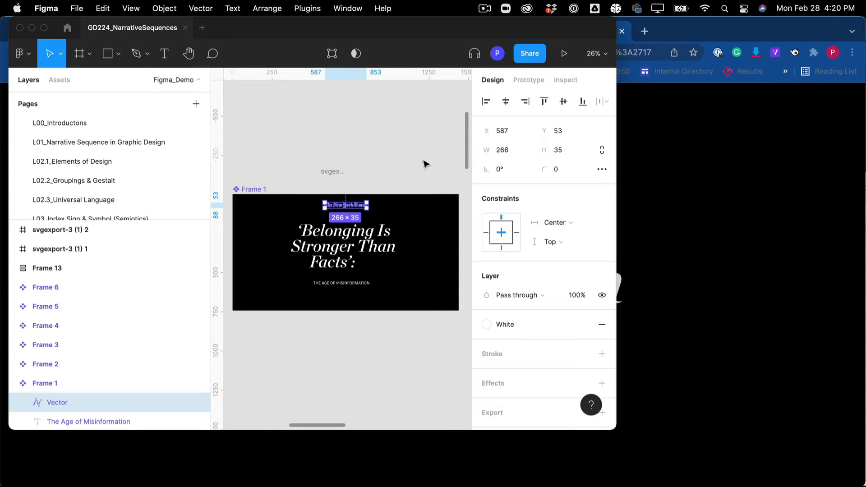
pyautogui.click(744, 183)
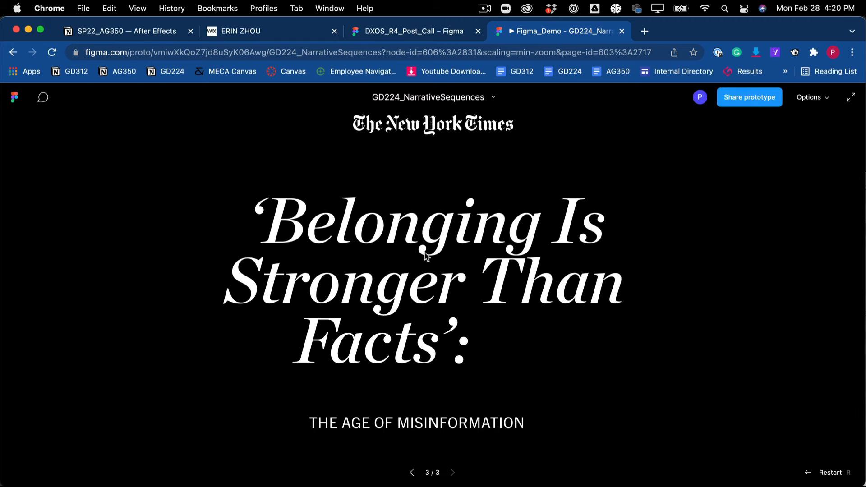
# - Back in Figma, stretch the 'The Age of Misinformation' text box in Frame 1 to the frame's left and right edges
pyautogui.press('super+Tab')
pyautogui.click(352, 283)
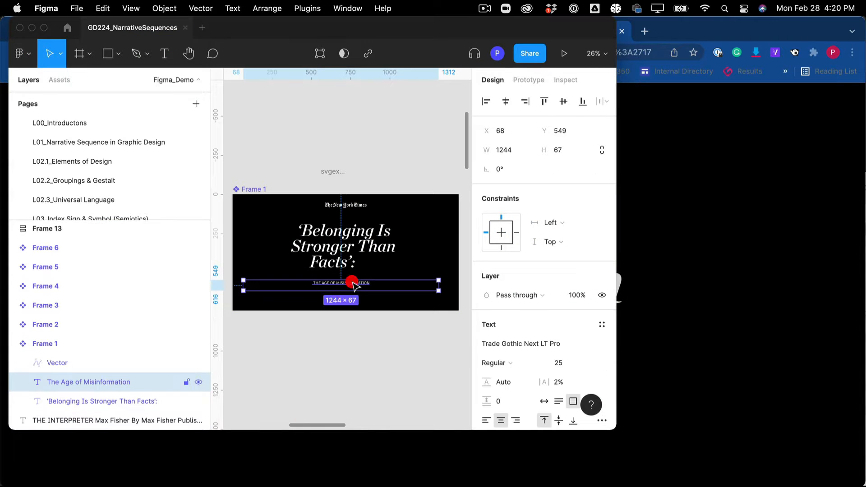
pyautogui.scroll(-3, 386, 334)
pyautogui.scroll(2, 386, 335)
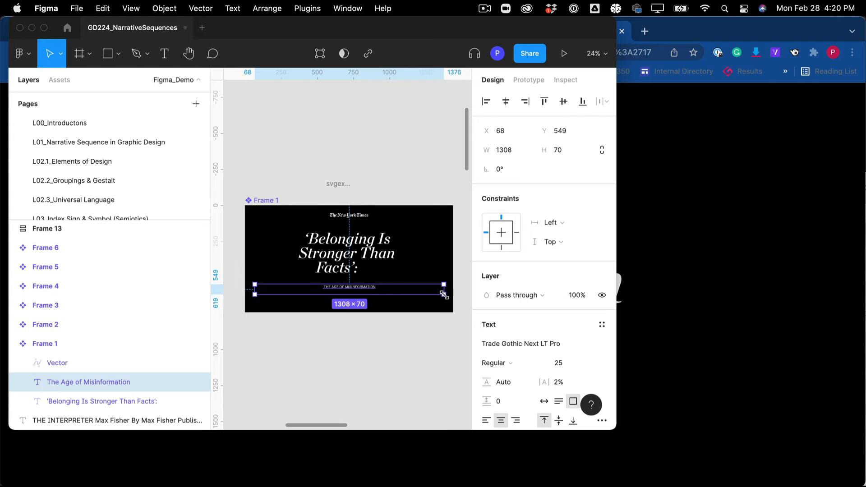
pyautogui.click(451, 294)
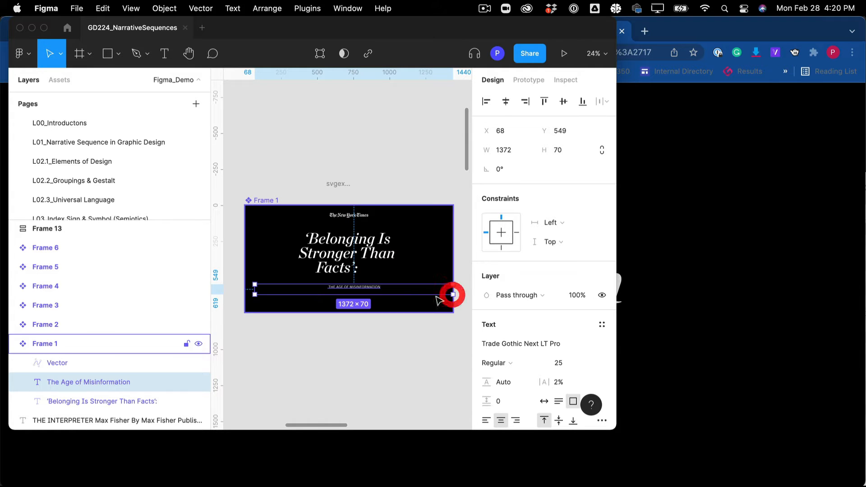
pyautogui.click(244, 293)
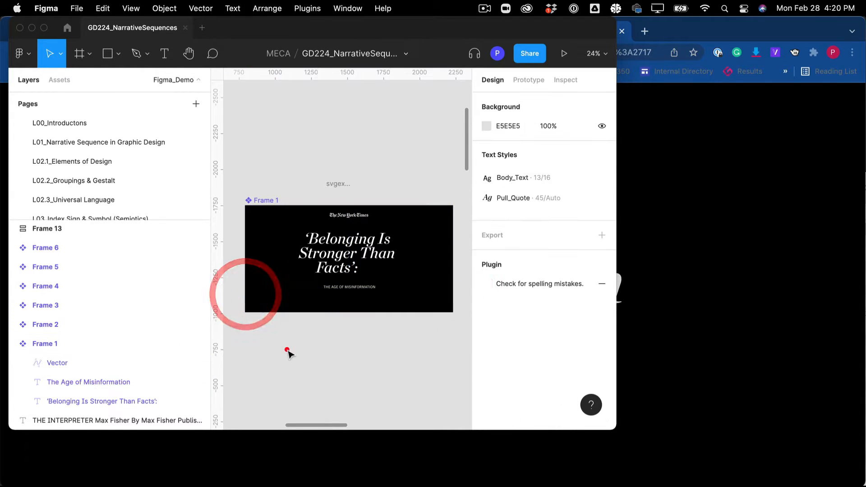
pyautogui.click(285, 349)
# - Check the 'Belonging Is Stronger Than Facts' headline's position in the Chrome prototype and nudge it slightly to the right in Figma
pyautogui.click(362, 240)
pyautogui.click(364, 247)
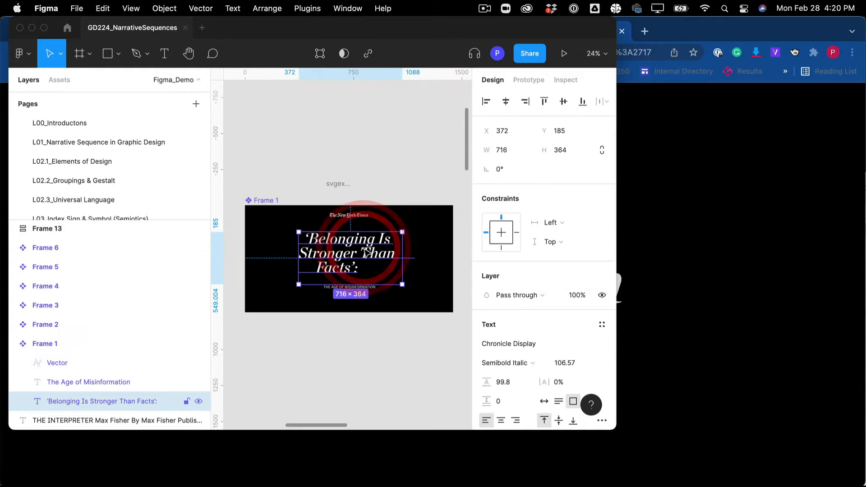
pyautogui.click(709, 220)
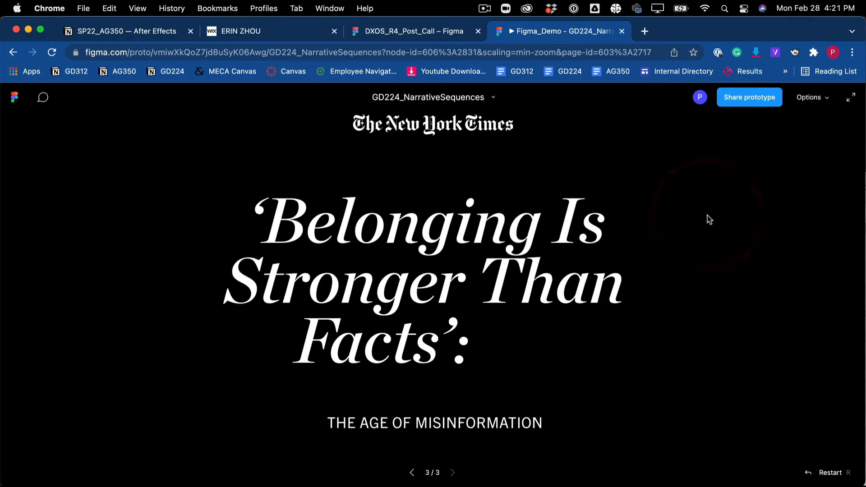
pyautogui.press('super+Tab')
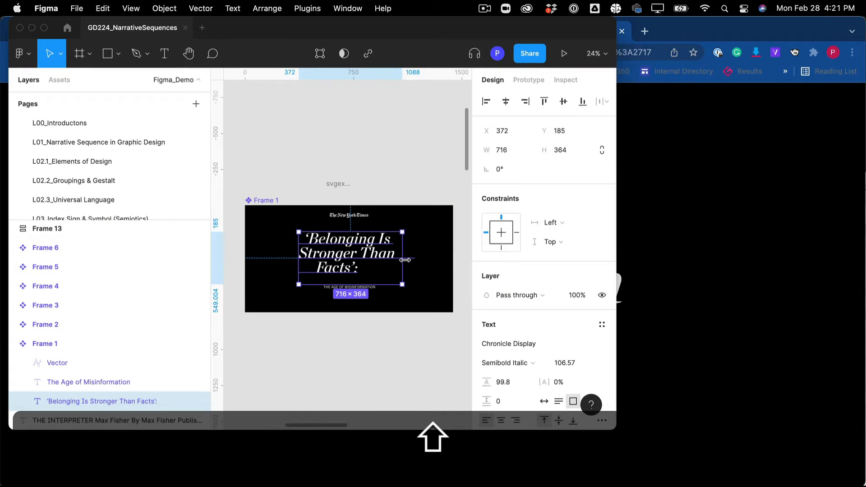
pyautogui.press('Right')
pyautogui.press('Right')
pyautogui.press('Right')
# - Reduce Frame 1's height slightly, symmetrically about its centre, and deselect it
pyautogui.click(408, 292)
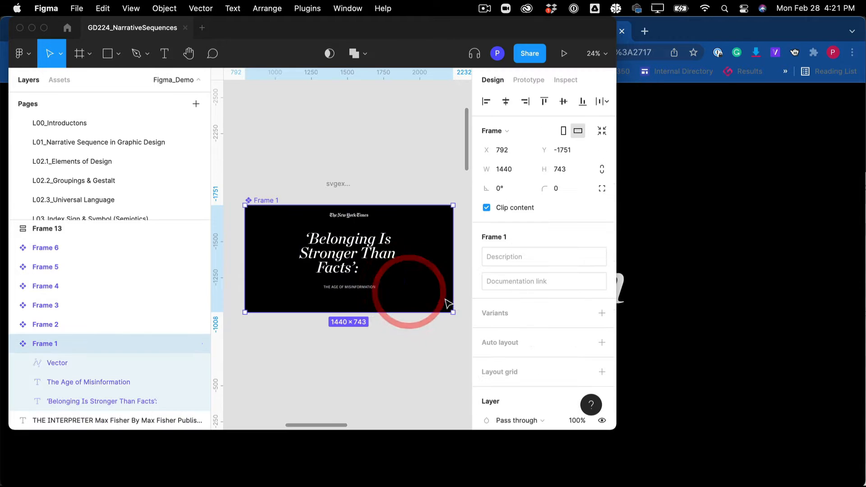
pyautogui.press('alt')
pyautogui.moveTo(386, 311); pyautogui.dragTo(383, 310)
pyautogui.click(374, 146)
# - Switch to the Chrome prototype and examine how the title section leads into the pull quote, spade graphic and first body text
pyautogui.click(778, 229)
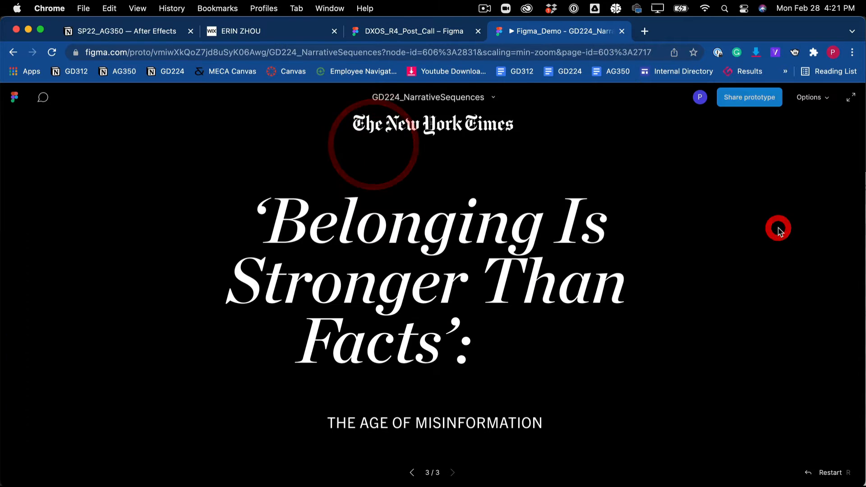
pyautogui.scroll(-8, 778, 229)
pyautogui.scroll(-7, 779, 232)
pyautogui.scroll(11, 778, 233)
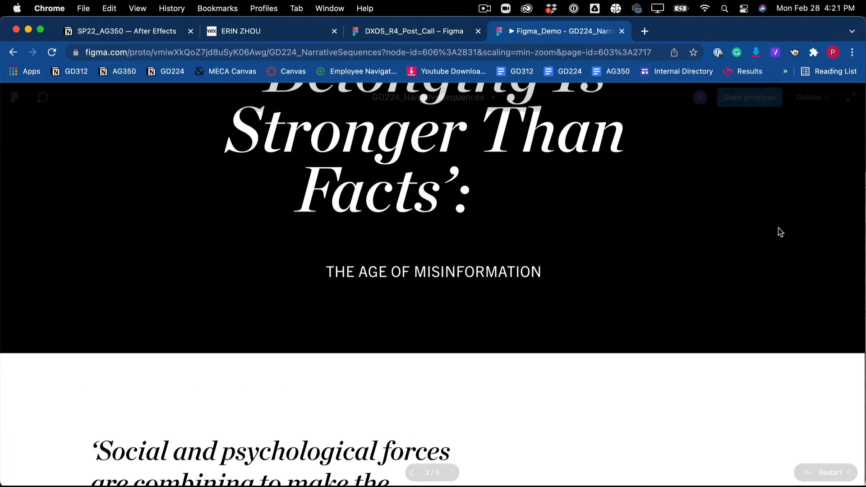
pyautogui.scroll(-8, 778, 233)
pyautogui.scroll(4, 778, 232)
pyautogui.scroll(4, 779, 232)
pyautogui.scroll(-15, 779, 232)
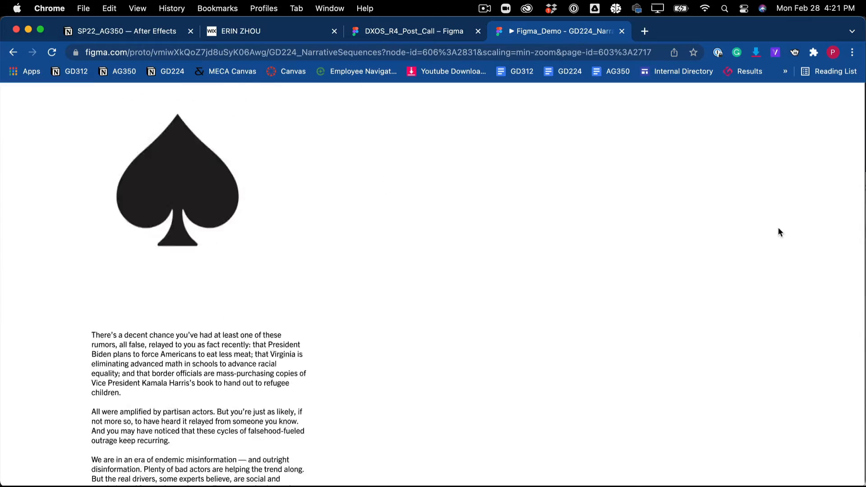
pyautogui.scroll(12, 778, 232)
pyautogui.scroll(-12, 779, 232)
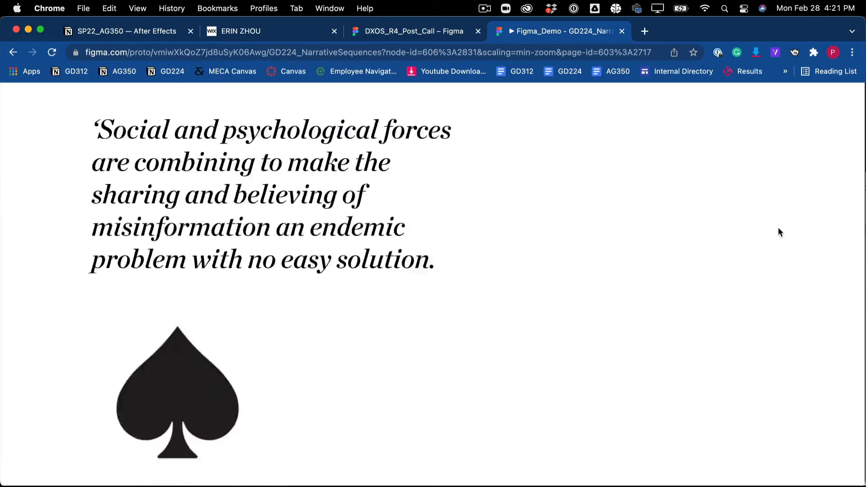
pyautogui.scroll(3, 779, 233)
pyautogui.scroll(5, 778, 231)
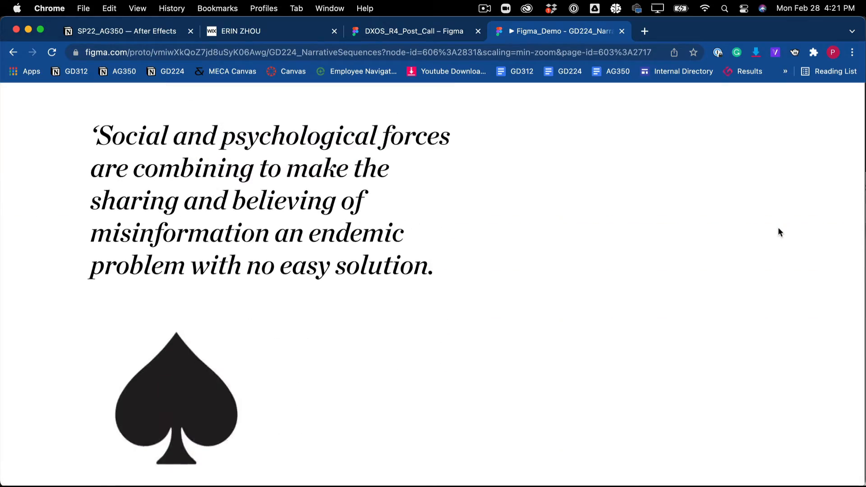
pyautogui.scroll(-9, 779, 231)
pyautogui.scroll(-8, 539, 238)
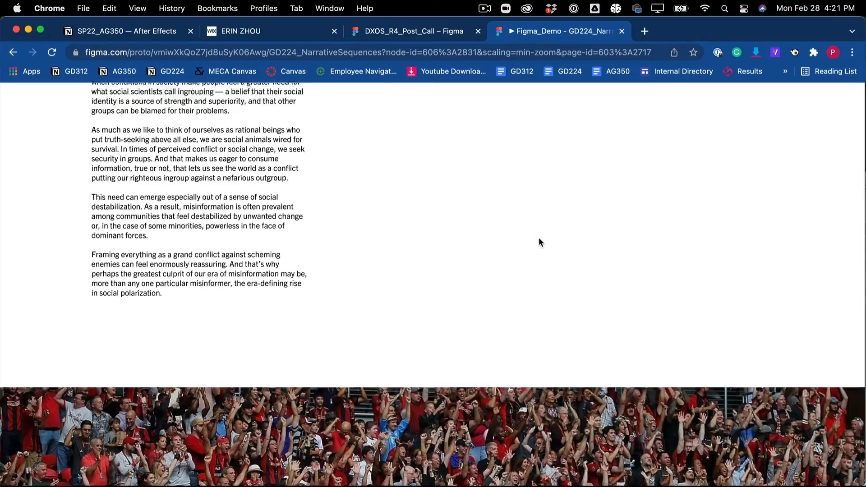
pyautogui.scroll(12, 539, 237)
pyautogui.scroll(10, 530, 387)
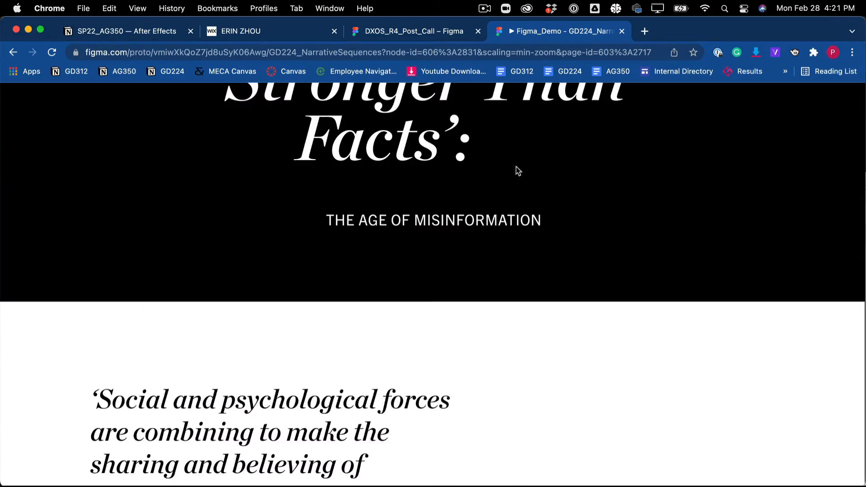
pyautogui.scroll(-4, 563, 352)
pyautogui.scroll(8, 564, 351)
# - Examine the prototype's lower article section around the red diamond, and return to the title section
pyautogui.scroll(-15, 564, 352)
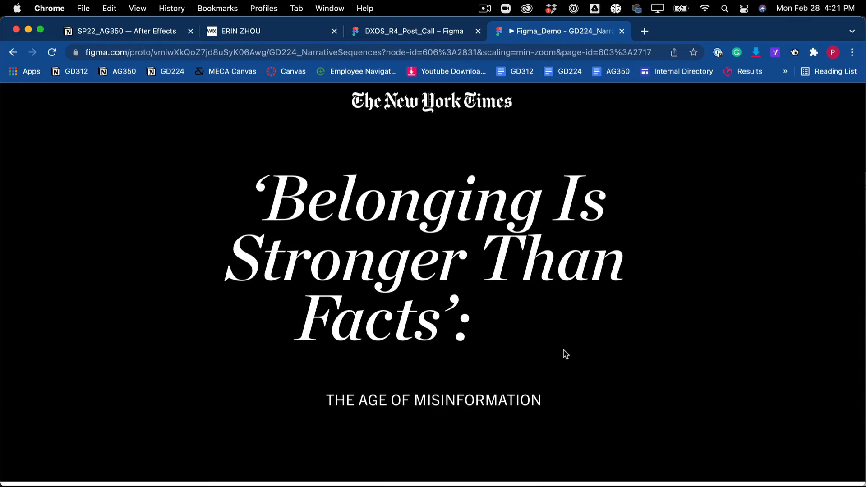
pyautogui.scroll(-15, 564, 354)
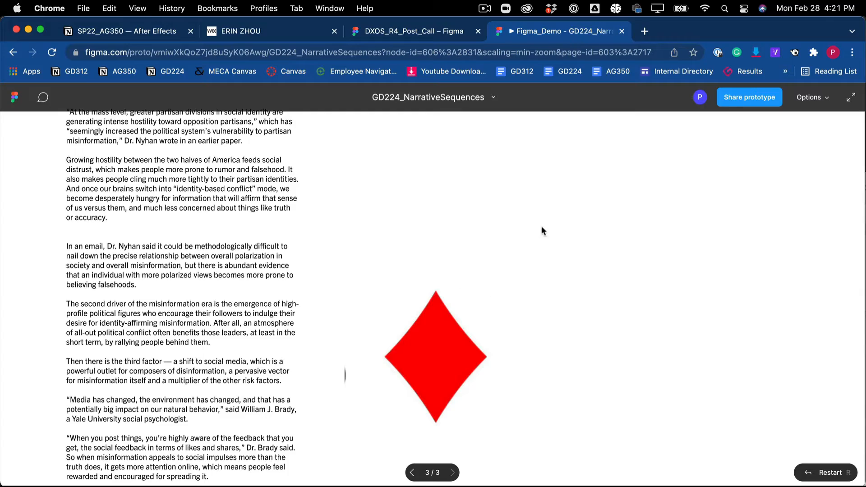
pyautogui.scroll(-3, 554, 243)
pyautogui.scroll(4, 554, 243)
pyautogui.scroll(-2, 553, 242)
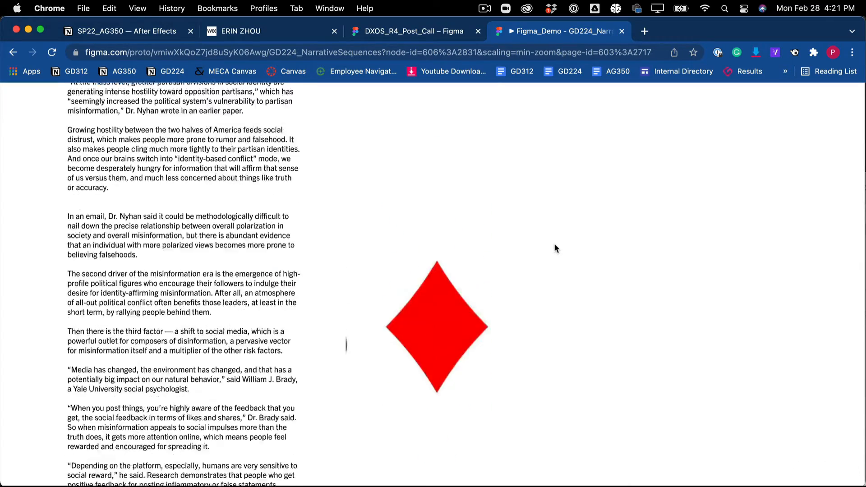
pyautogui.scroll(20, 554, 243)
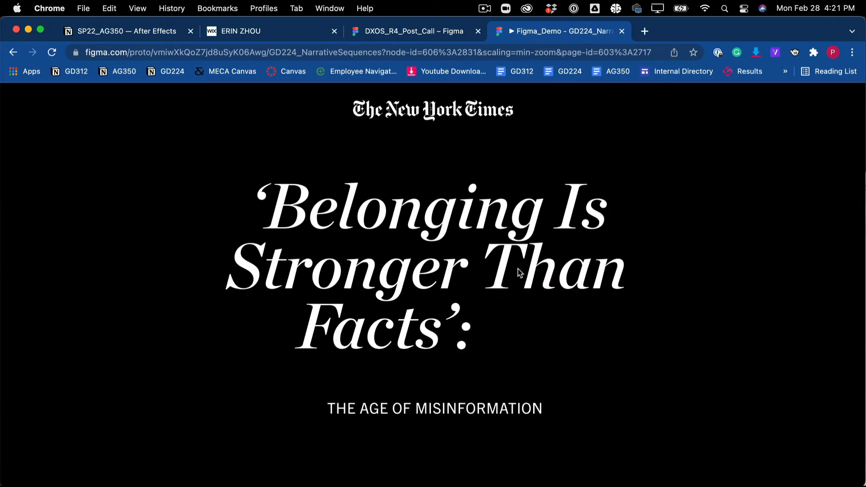
pyautogui.scroll(1, 518, 269)
# - Switch back to the Figma app and add a 10px layout grid to Frame 2
pyautogui.click(373, 32)
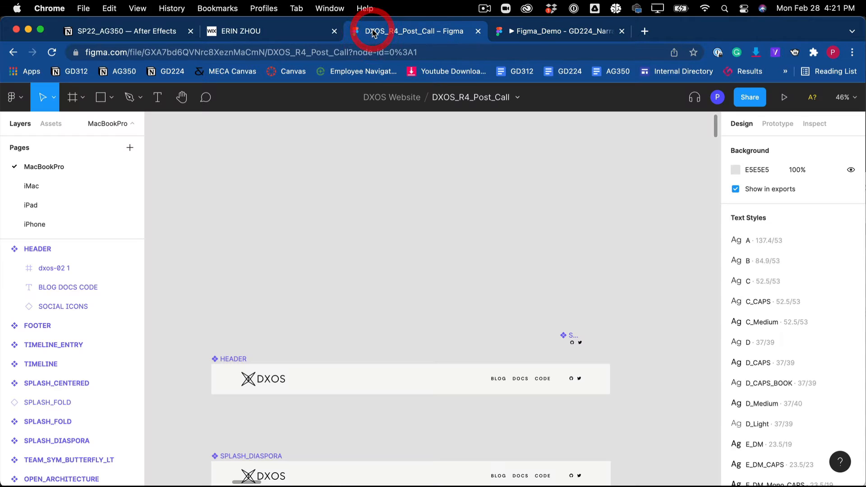
pyautogui.press('super+Tab')
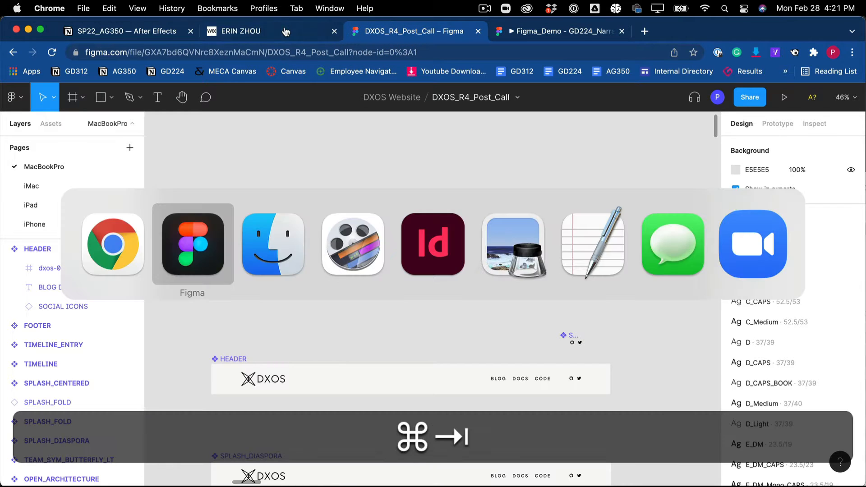
pyautogui.scroll(-8, 348, 363)
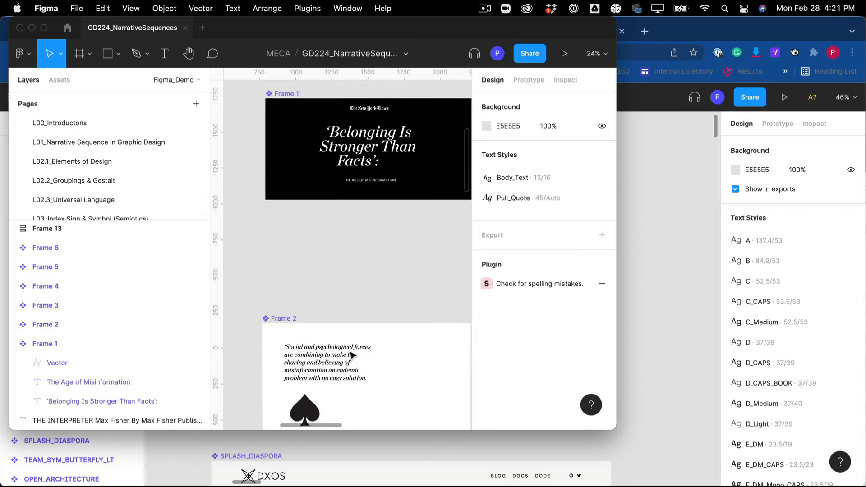
pyautogui.click(361, 341)
pyautogui.scroll(-3, 407, 244)
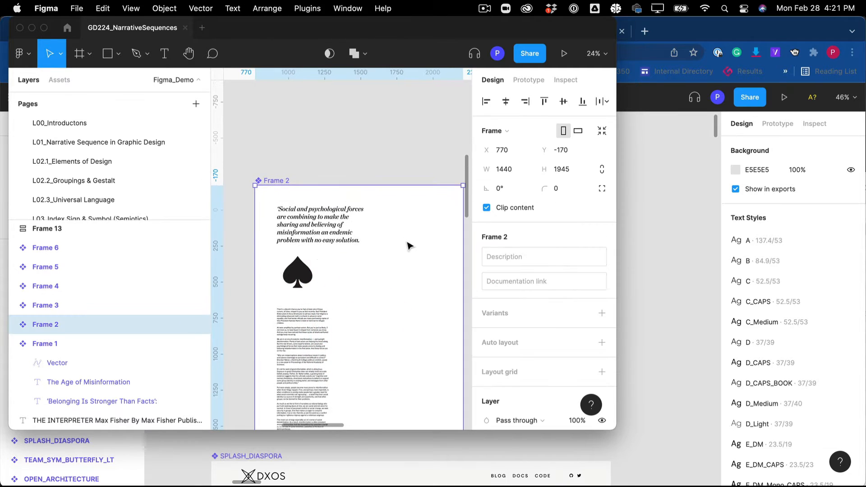
pyautogui.click(582, 374)
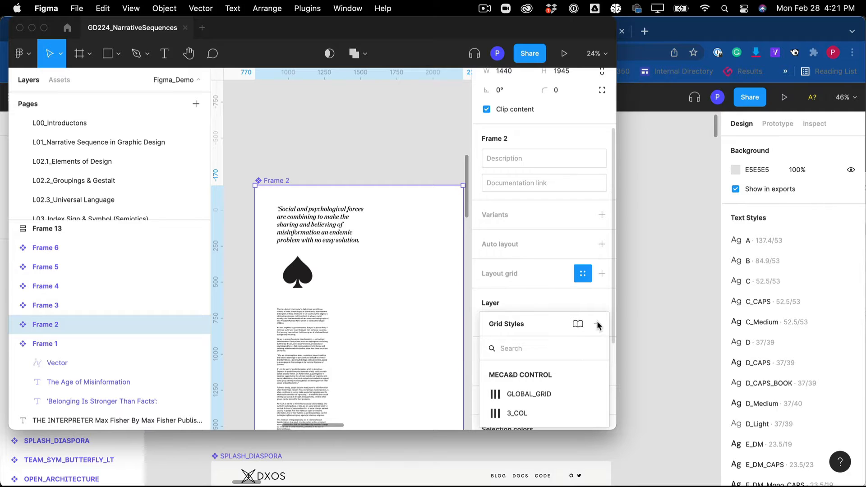
pyautogui.click(367, 151)
pyautogui.click(423, 249)
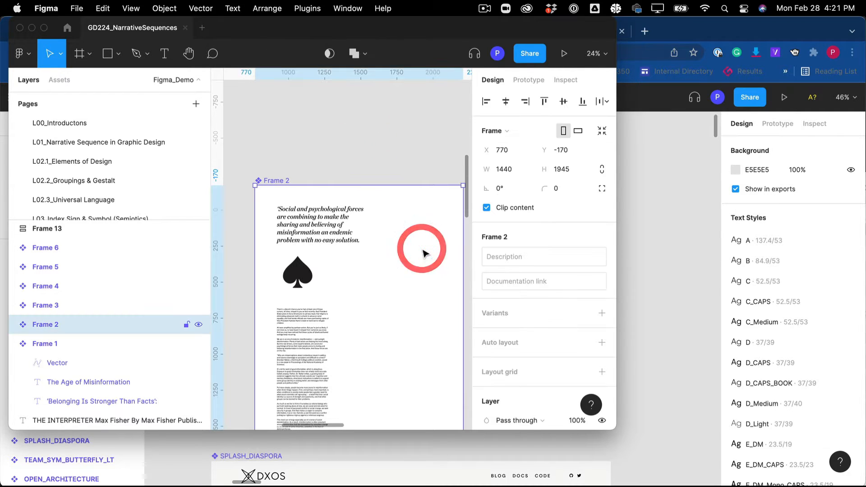
pyautogui.click(602, 371)
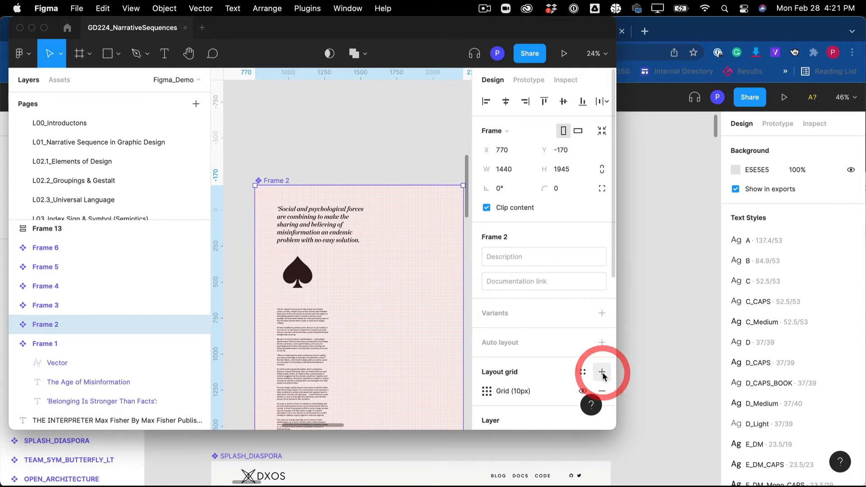
# - Change Frame 2's layout grid to columns with a count of 4
pyautogui.click(486, 391)
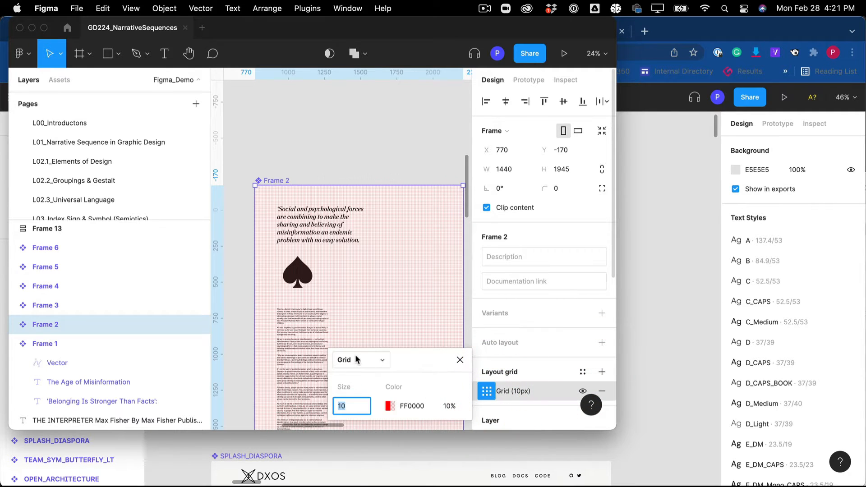
pyautogui.click(351, 359)
pyautogui.click(363, 377)
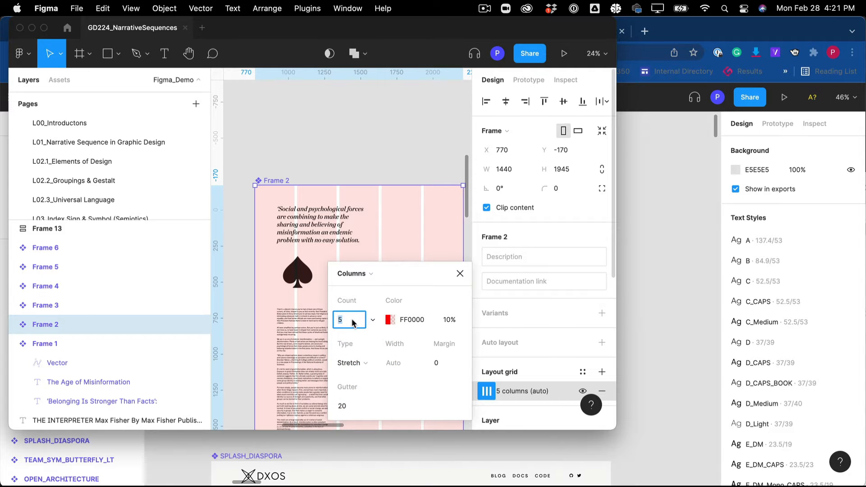
pyautogui.write('4')
# - Set the column grid's margin to 210 and close the grid settings
pyautogui.click(455, 364)
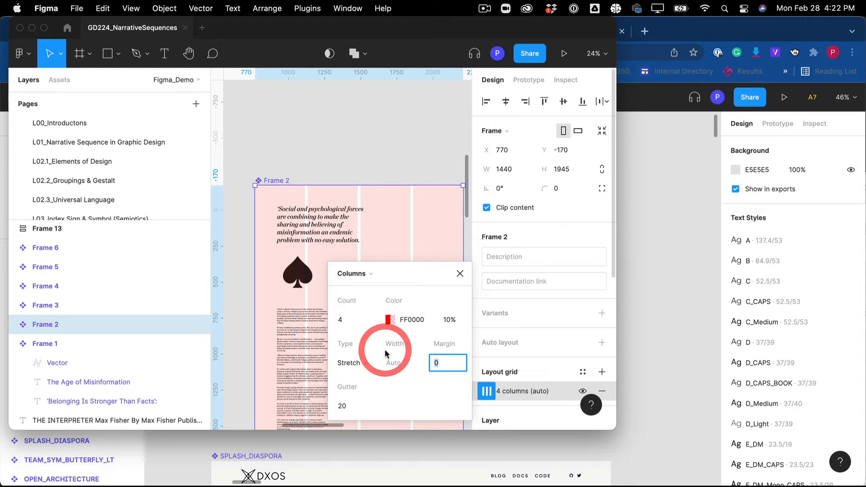
pyautogui.hotkey('shift', 'Up')
pyautogui.hotkey('shift', 'Up')
pyautogui.hotkey('shift', 'Up')
pyautogui.hotkey('shift', 'Up')
pyautogui.hotkey('shift', 'Up')
pyautogui.hotkey('shift', 'Up')
pyautogui.hotkey('shift', 'Up')
pyautogui.hotkey('shift', 'Up')
pyautogui.hotkey('shift', 'Up')
pyautogui.hotkey('shift', 'Up')
pyautogui.hotkey('shift', 'Up')
pyautogui.hotkey('shift', 'Up')
pyautogui.hotkey('shift', 'Up')
pyautogui.hotkey('shift', 'Up')
pyautogui.hotkey('shift', 'Up')
pyautogui.hotkey('shift', 'Up')
pyautogui.hotkey('shift', 'Up')
pyautogui.hotkey('shift', 'Up')
pyautogui.hotkey('shift', 'Up')
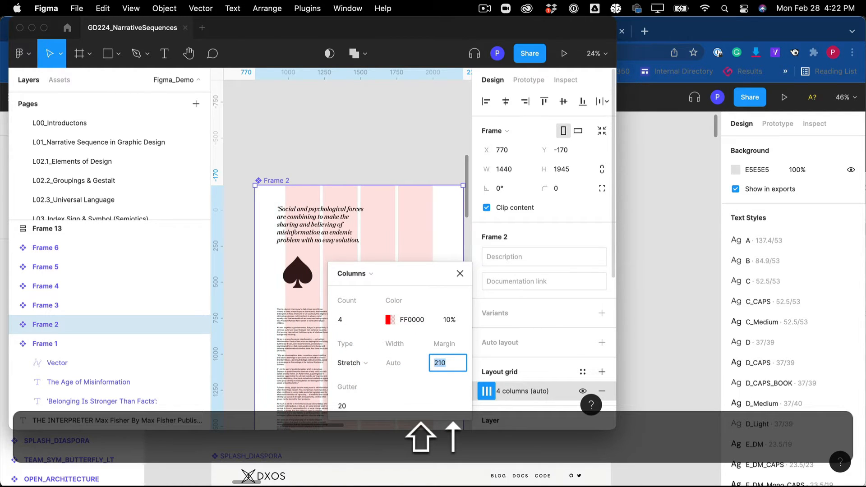
pyautogui.hotkey('shift', 'Down')
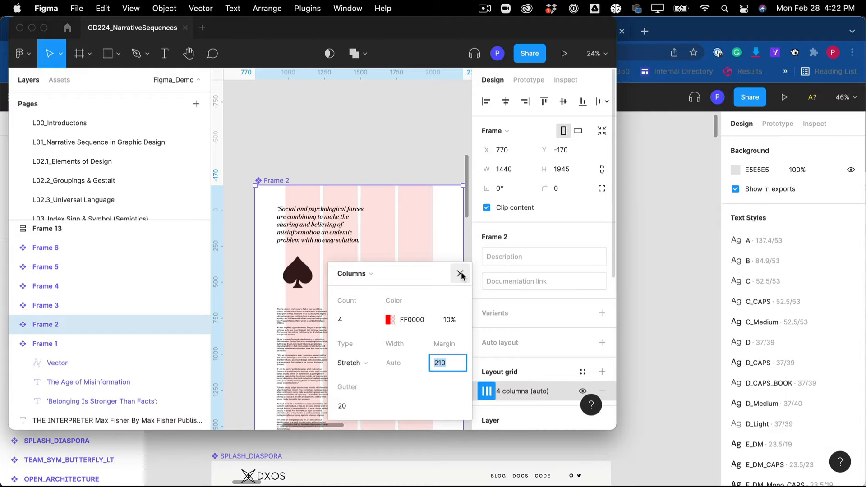
pyautogui.click(461, 274)
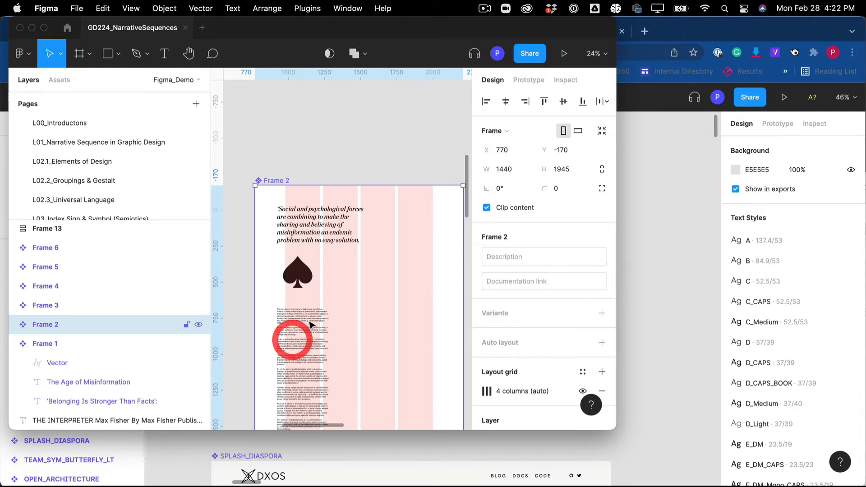
# - Move Frame 2's body text up and right to about X 235, Y 783, beneath the spade
pyautogui.doubleClick(303, 321)
pyautogui.moveTo(301, 329)
pyautogui.mouseDown()
pyautogui.moveTo(315, 323)
pyautogui.moveTo(311, 317)
pyautogui.mouseUp()
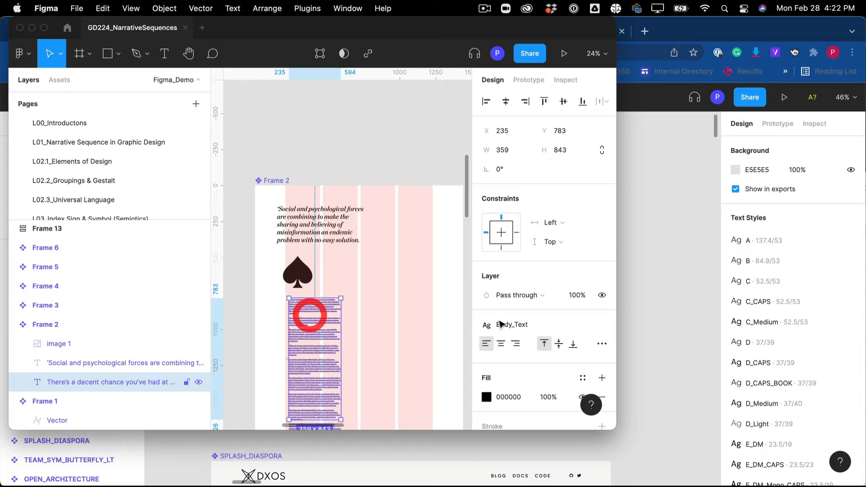
# - Edit the Body_Text style in an enlarged window, setting its font size to 14 and line height to 17
pyautogui.click(559, 333)
pyautogui.click(595, 261)
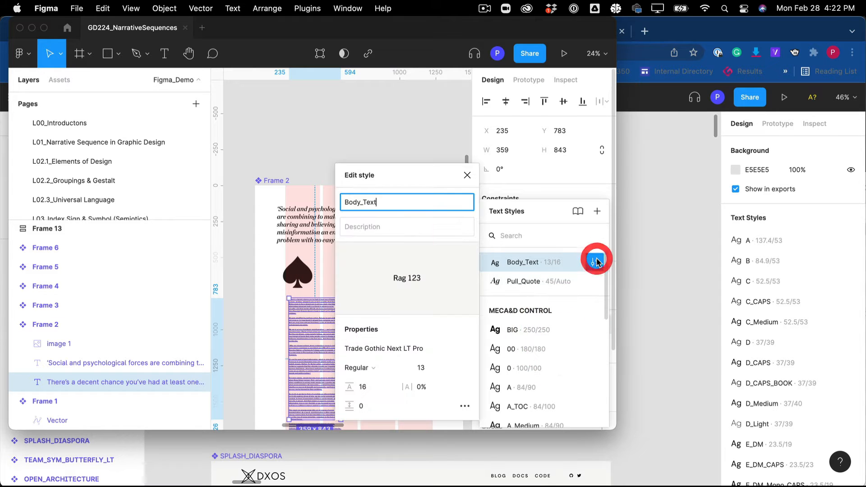
pyautogui.scroll(4, 335, 344)
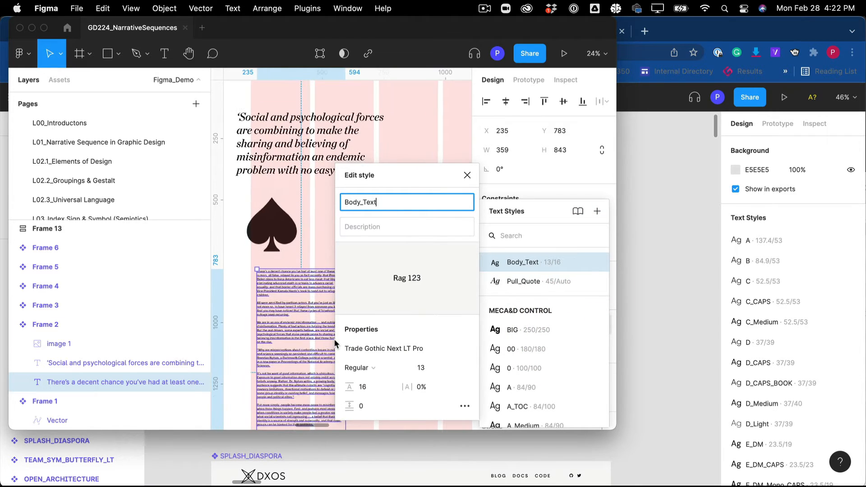
pyautogui.press('alt')
pyautogui.keyDown('alt'); pyautogui.click(44, 29); pyautogui.keyUp('alt')
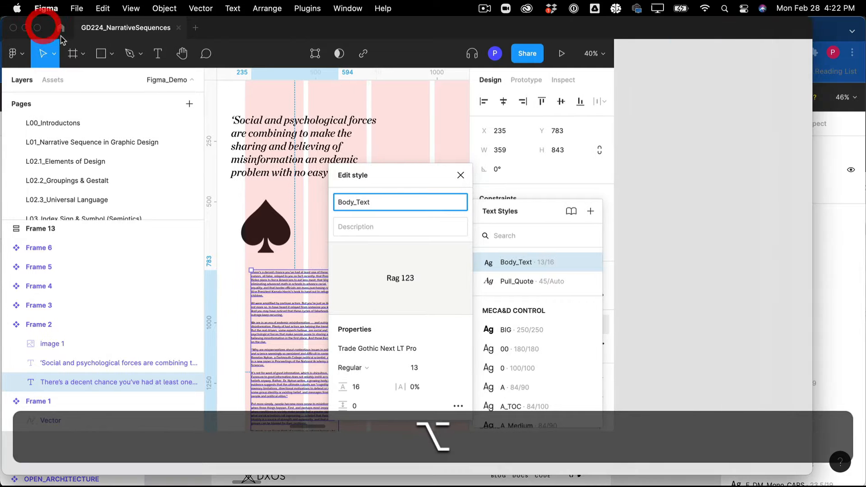
pyautogui.moveTo(394, 168); pyautogui.dragTo(603, 162)
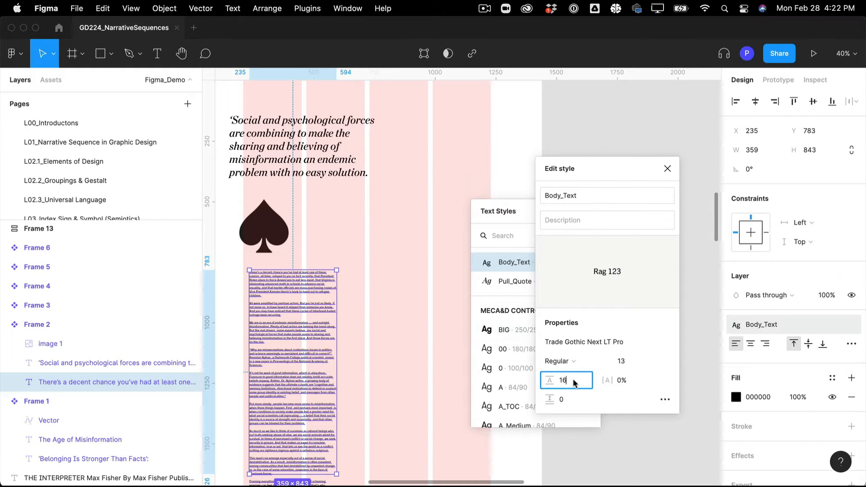
pyautogui.click(560, 380)
pyautogui.click(624, 361)
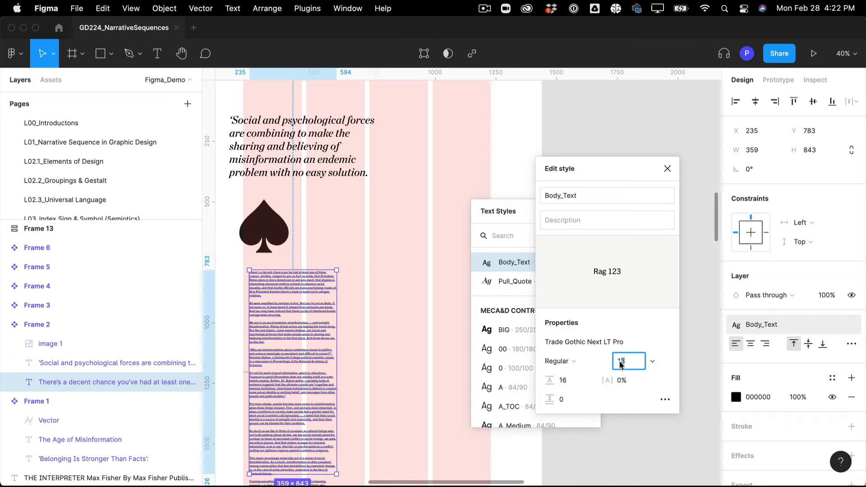
pyautogui.press('Up')
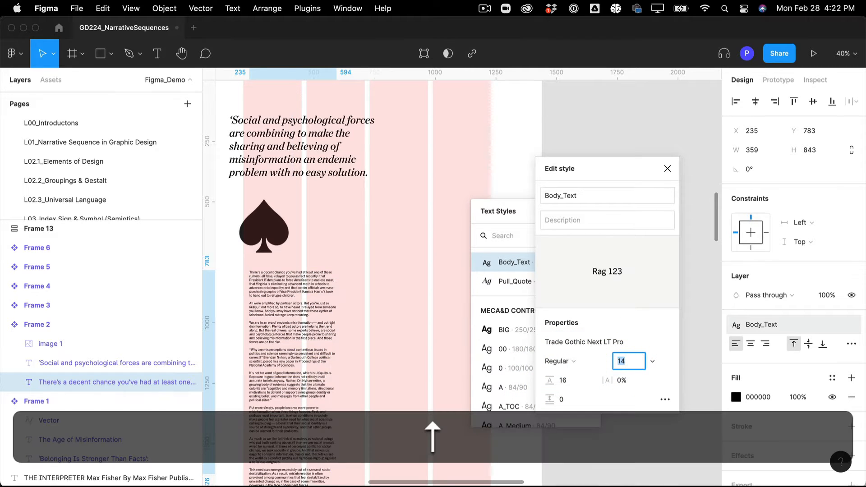
pyautogui.scroll(3, 350, 313)
pyautogui.scroll(5, 351, 311)
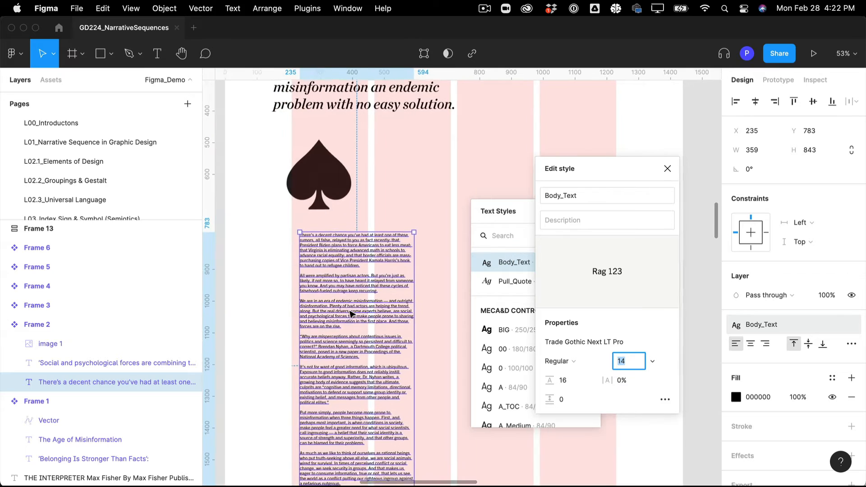
pyautogui.scroll(5, 355, 309)
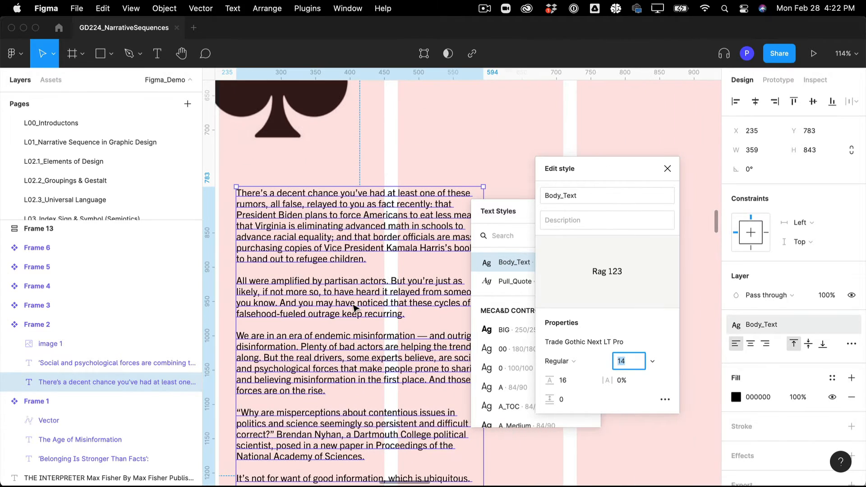
pyautogui.click(565, 381)
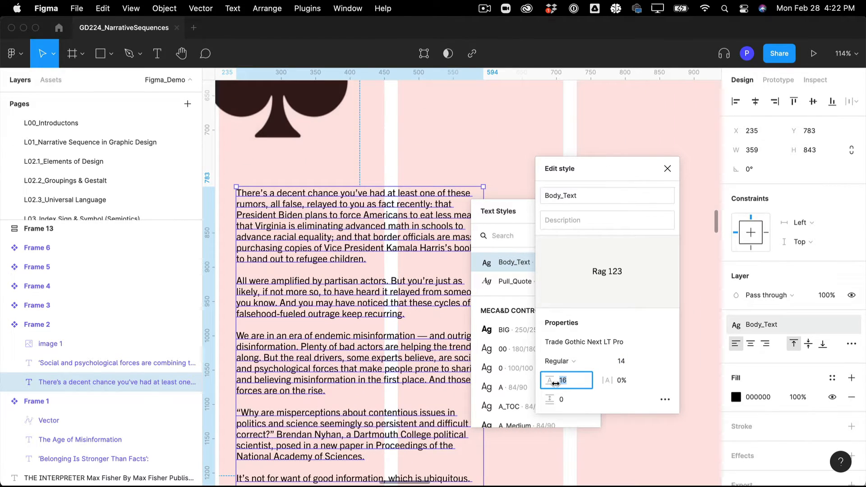
pyautogui.press('Up')
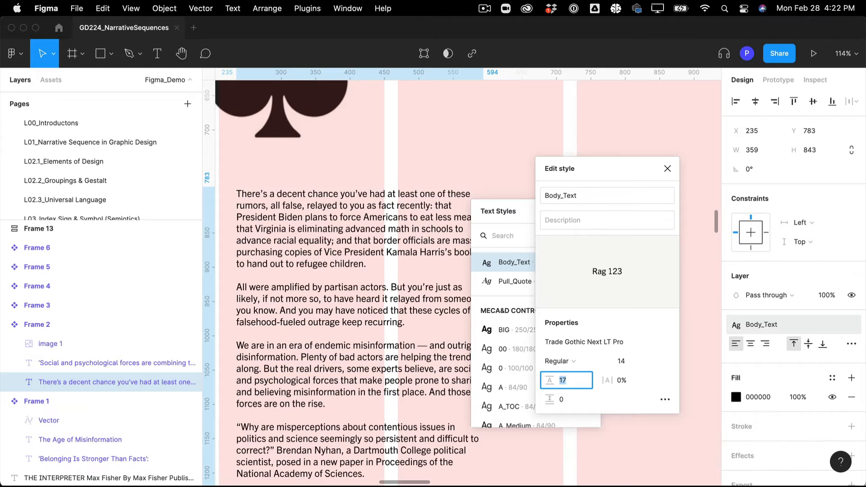
pyautogui.press('Up')
pyautogui.press('Down')
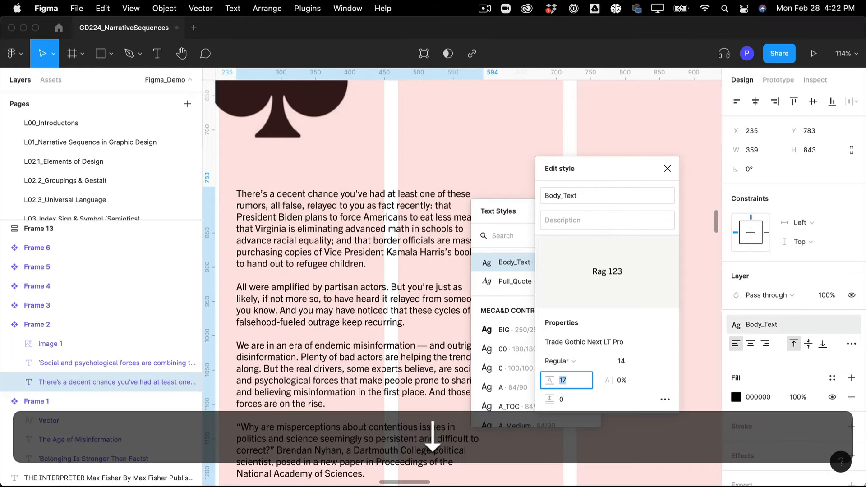
# - Align the body text with the first column's left edge at X 210 and widen it to 500 across two columns
pyautogui.scroll(-5, 387, 294)
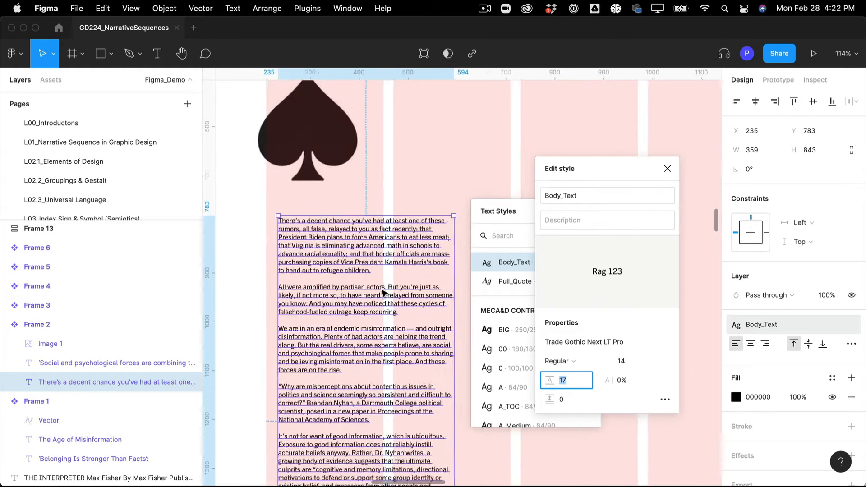
pyautogui.moveTo(334, 258); pyautogui.dragTo(325, 261)
pyautogui.hscroll(1, 430, 348)
pyautogui.scroll(-1, 430, 348)
pyautogui.scroll(-1, 419, 351)
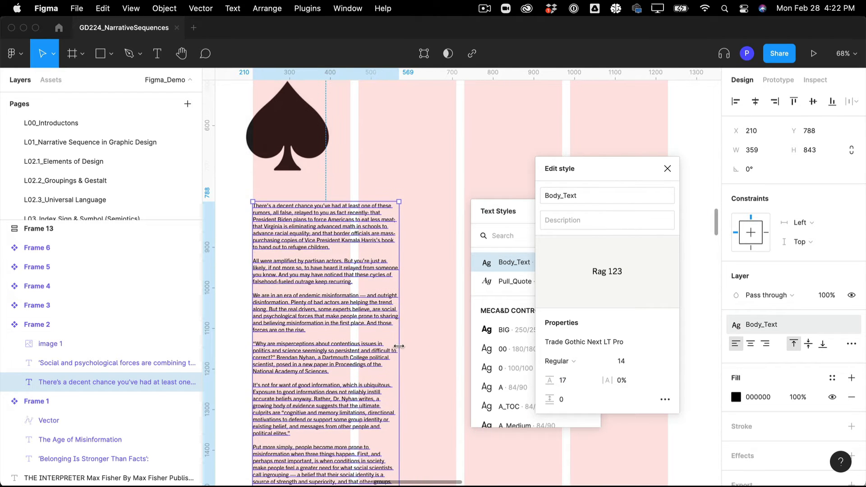
pyautogui.moveTo(399, 345); pyautogui.dragTo(456, 333)
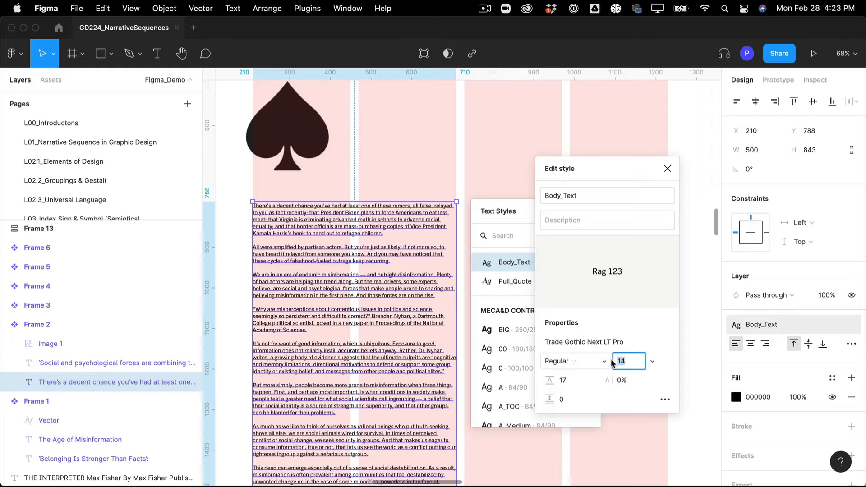
# - Set the Body_Text style's font size to 15 and line height to 18
pyautogui.press('Up')
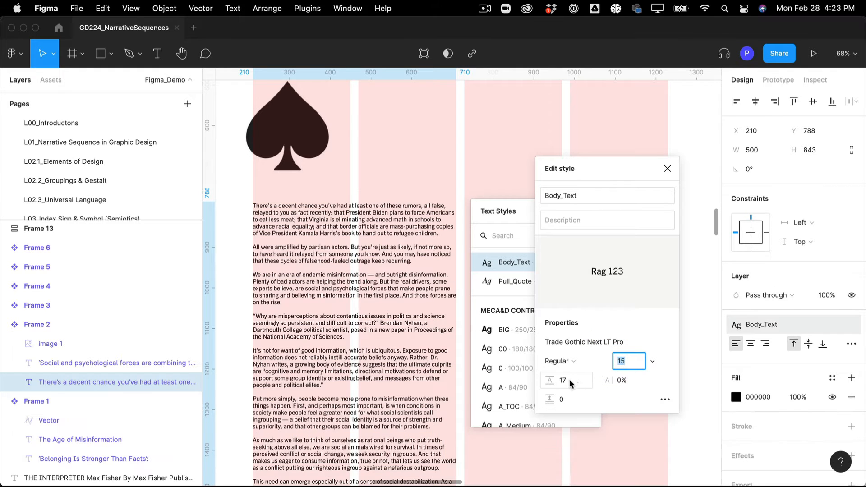
pyautogui.click(556, 380)
pyautogui.press('Up')
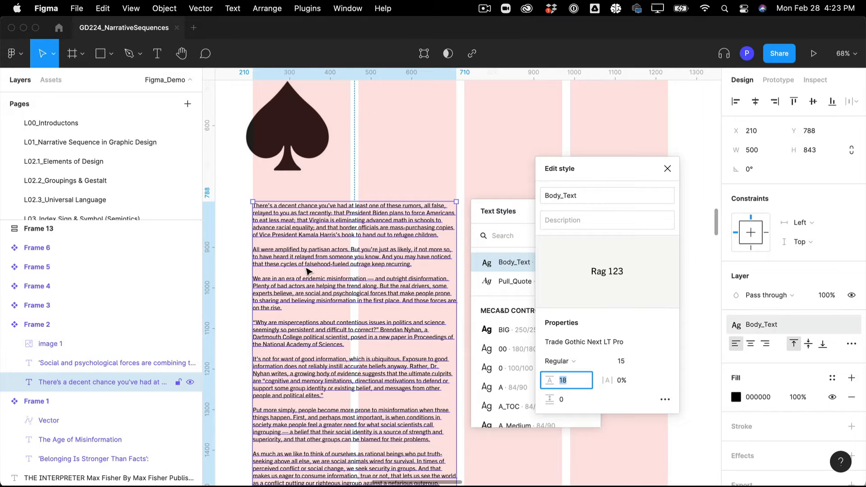
# - Align the pull quote with the first column's left edge, widen it to 760 across three columns, and deselect it
pyautogui.scroll(-5, 309, 271)
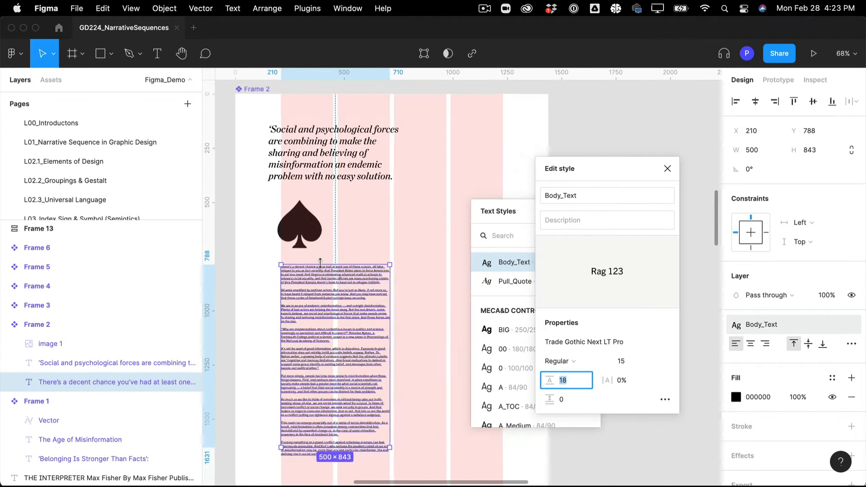
pyautogui.scroll(-4, 320, 262)
pyautogui.click(318, 180)
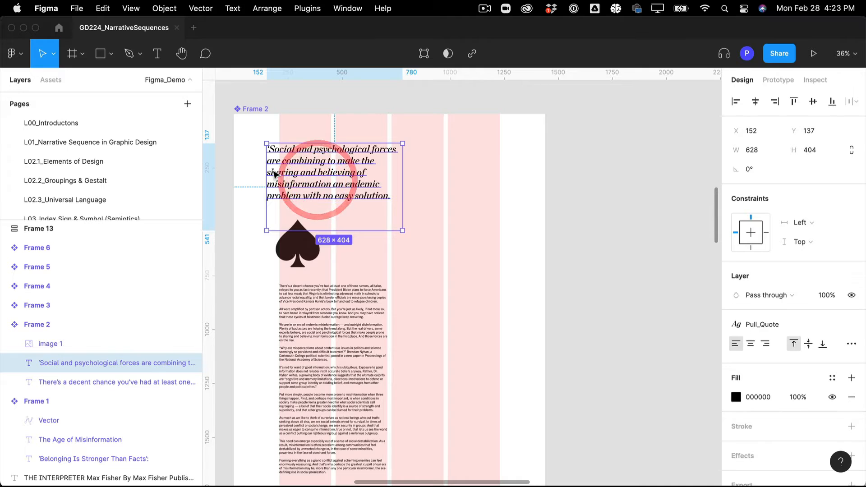
pyautogui.moveTo(274, 173); pyautogui.dragTo(286, 166)
pyautogui.moveTo(414, 166); pyautogui.dragTo(445, 164)
pyautogui.click(599, 168)
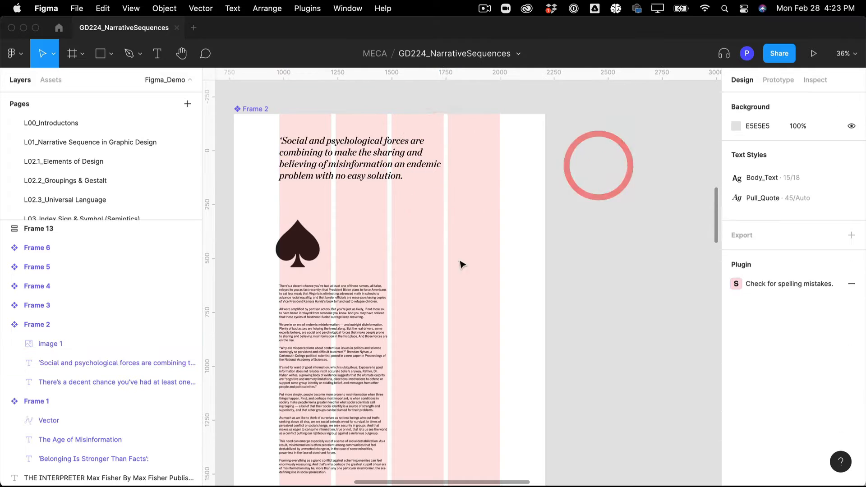
# - Move the spade beside the body text at about X 845, Y 731, and raise the body text to about Y 392
pyautogui.click(324, 325)
pyautogui.click(302, 253)
pyautogui.moveTo(295, 247); pyautogui.dragTo(446, 318)
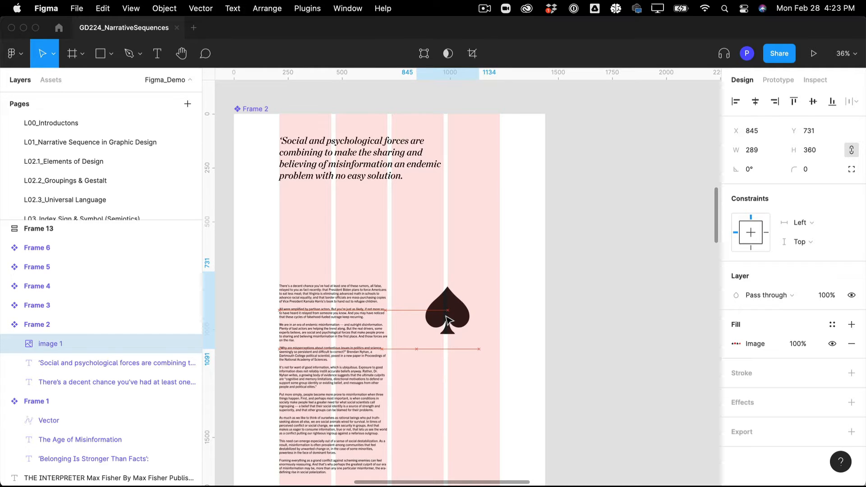
pyautogui.moveTo(446, 319); pyautogui.dragTo(446, 319)
pyautogui.moveTo(332, 313); pyautogui.dragTo(329, 232)
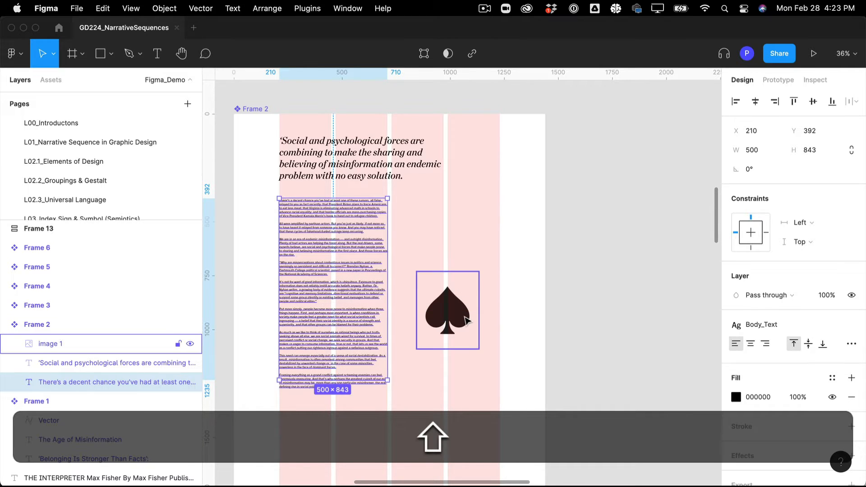
# - Move the pull quote straight down below the body text to about Y 1402
pyautogui.click(447, 316)
pyautogui.scroll(2, 451, 316)
pyautogui.hscroll(-1, 451, 315)
pyautogui.scroll(-5, 463, 315)
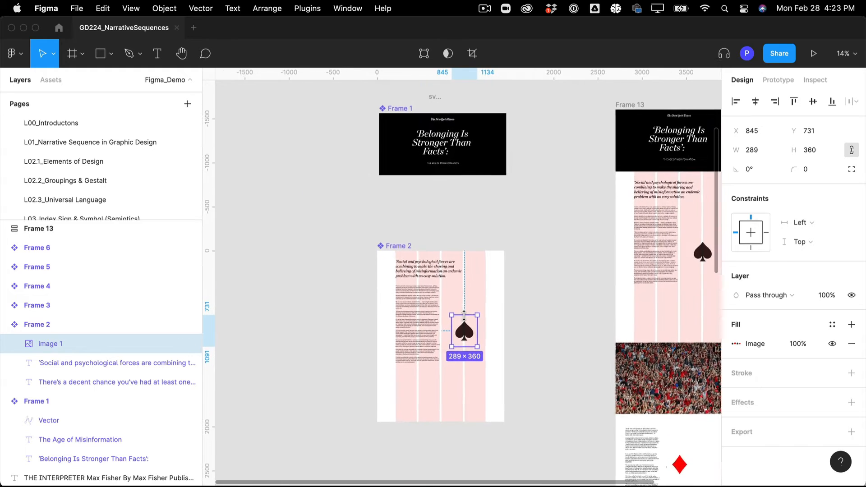
pyautogui.scroll(3, 464, 315)
pyautogui.moveTo(372, 254); pyautogui.dragTo(394, 421)
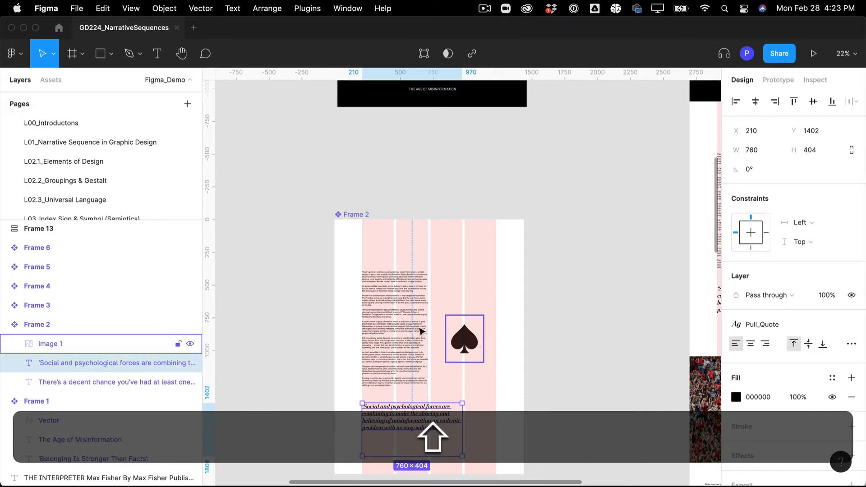
# - Raise the body text to about Y 104 and the spade to about Y 11, keeping their horizontal positions
pyautogui.click(395, 320)
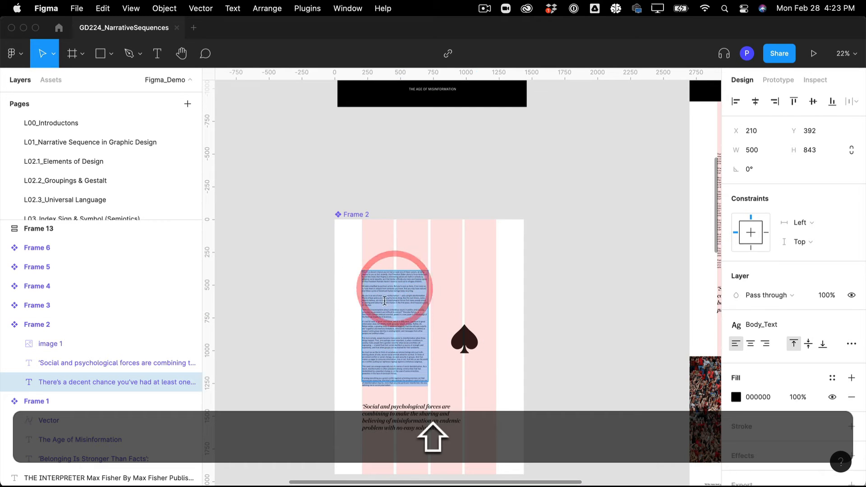
pyautogui.moveTo(390, 306); pyautogui.dragTo(390, 268)
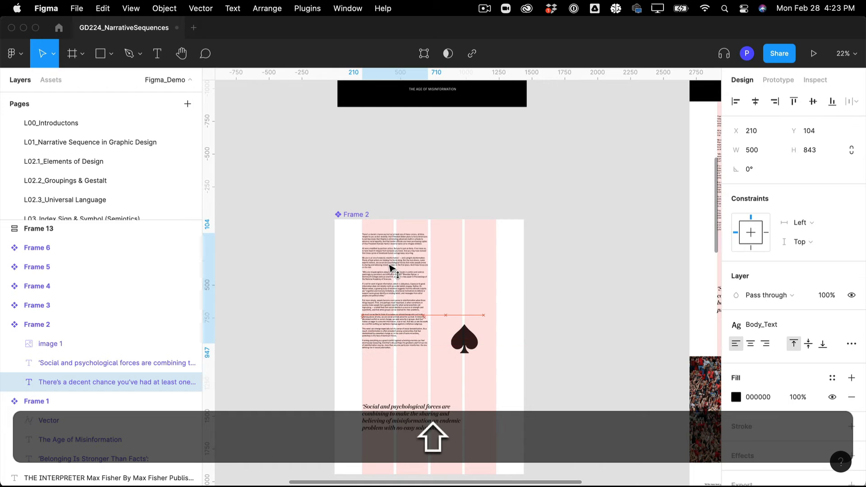
pyautogui.moveTo(480, 334); pyautogui.dragTo(473, 249)
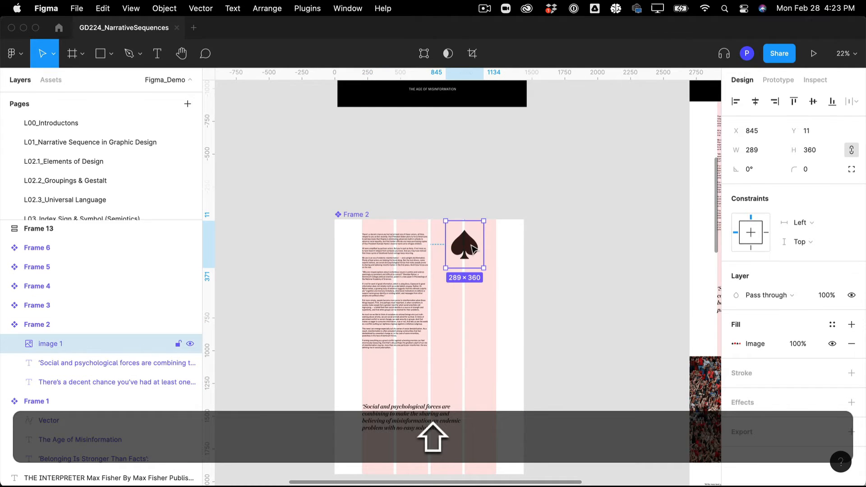
# - Enlarge the spade proportionally to about 349 × 434, level its top with the body text, and deselect it
pyautogui.scroll(3, 473, 250)
pyautogui.moveTo(493, 287); pyautogui.dragTo(501, 300)
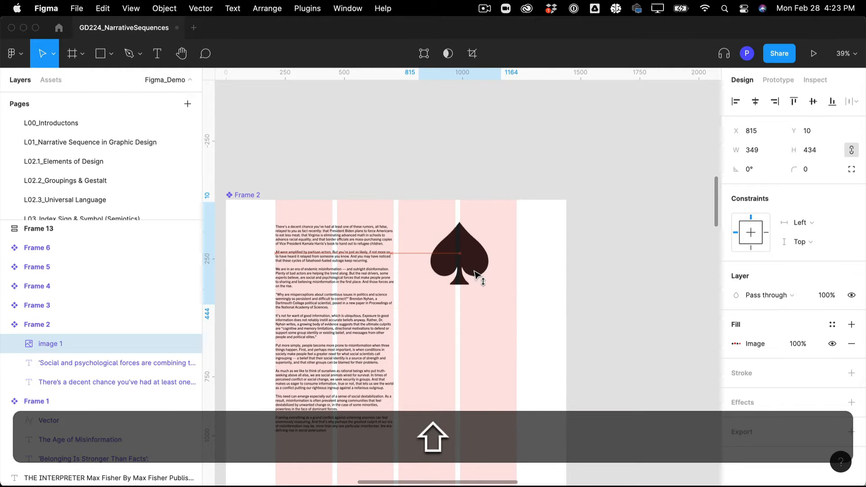
pyautogui.click(481, 153)
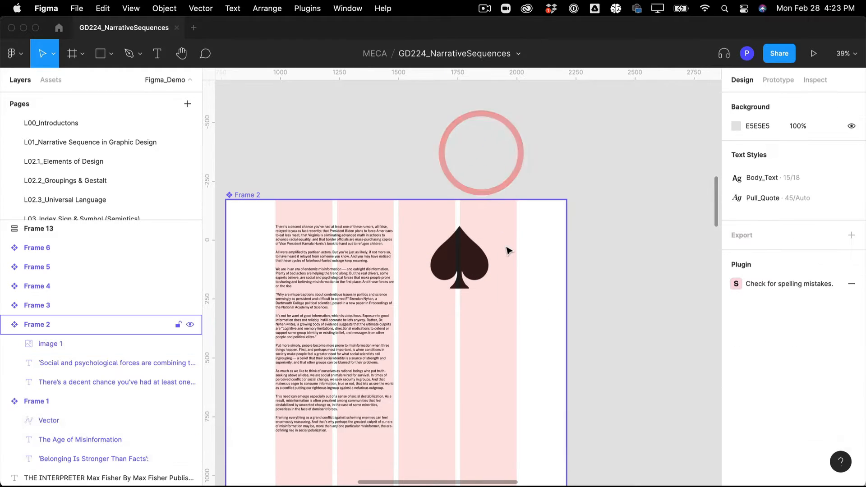
# - Nudge the spade image left to X 806 so it centres on the gutter between the third and fourth columns
pyautogui.click(460, 257)
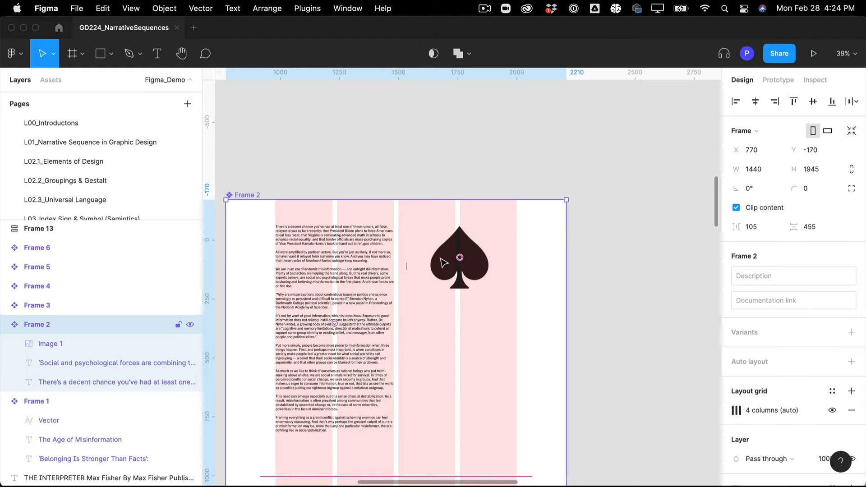
pyautogui.click(441, 262)
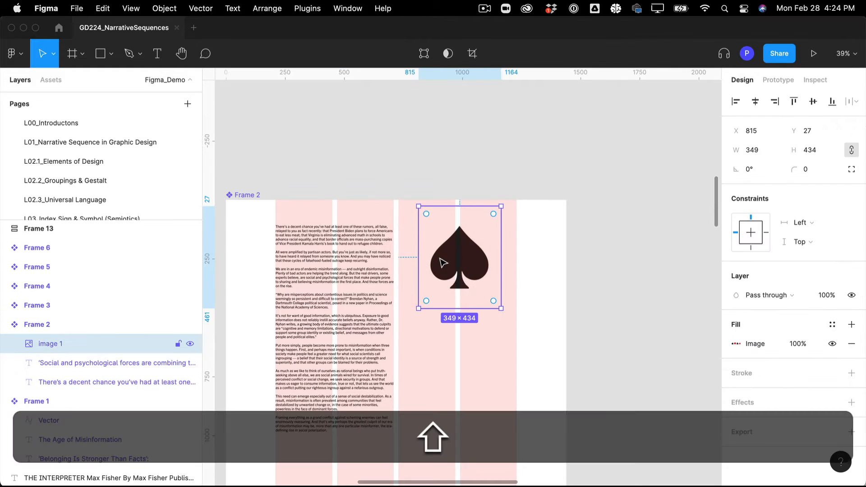
pyautogui.hotkey('shift', 'Left')
pyautogui.press('Right')
pyautogui.scroll(5, 442, 263)
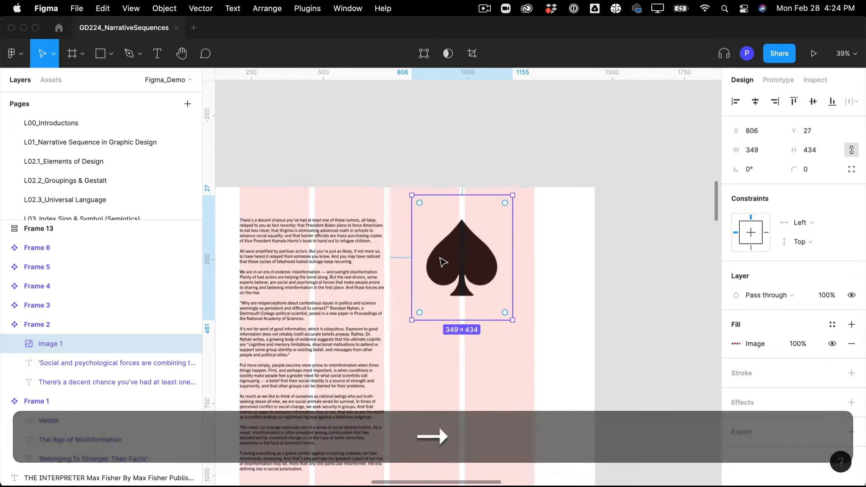
pyautogui.hscroll(-3, 441, 261)
# - Raise the spade about 10 px to level its tip with the top of the body text box, and deselect everything
pyautogui.click(332, 218)
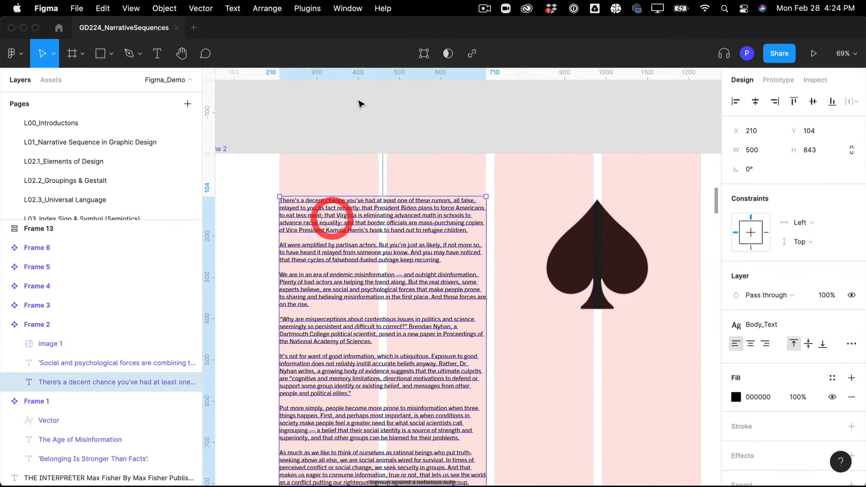
pyautogui.click(637, 248)
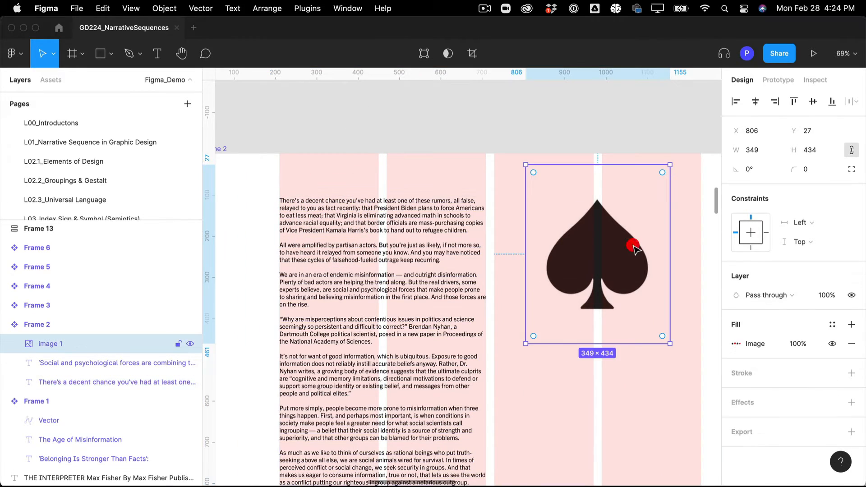
pyautogui.hotkey('shift', 'Up')
pyautogui.click(387, 262)
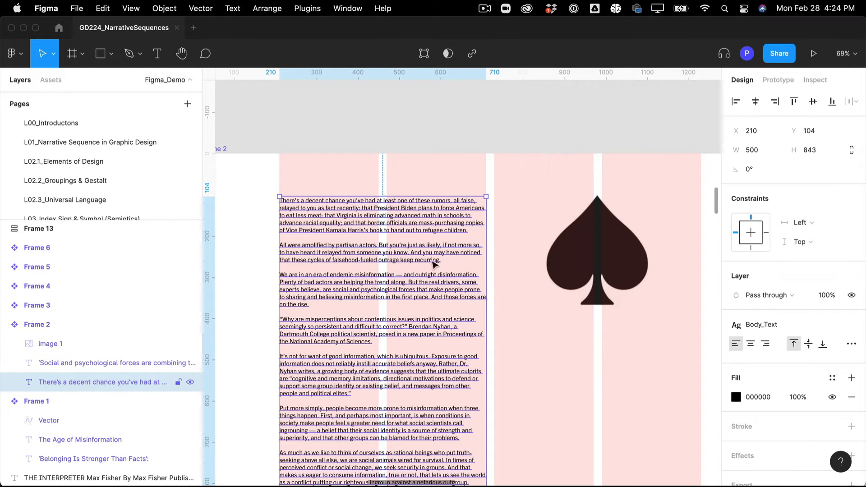
pyautogui.click(428, 123)
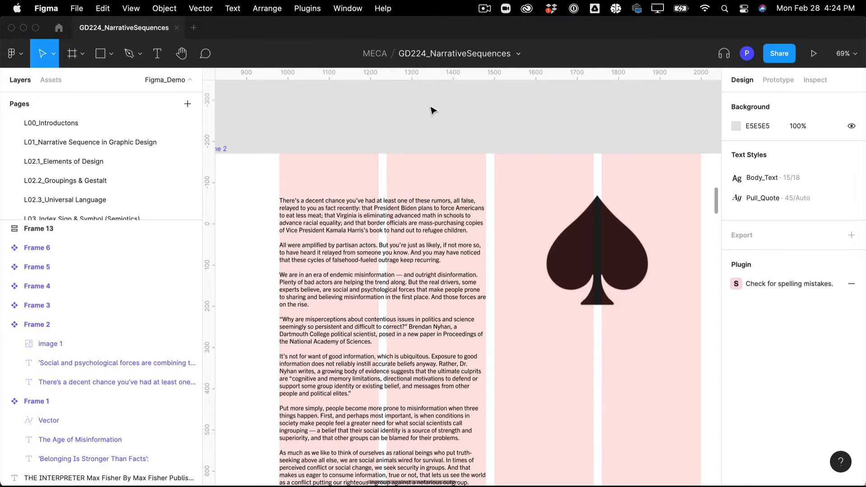
pyautogui.scroll(1, 428, 181)
# - Inspect the Body_Text style's properties for its font size and line height, and close it without editing
pyautogui.click(424, 262)
pyautogui.click(425, 215)
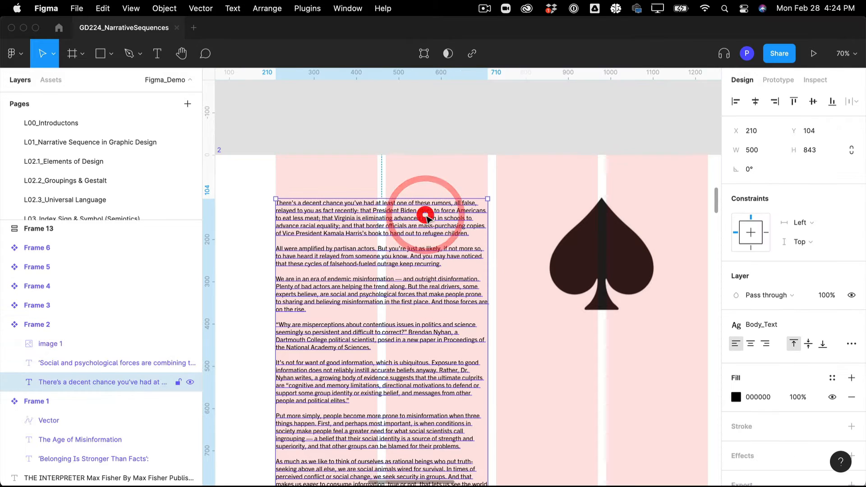
pyautogui.click(810, 321)
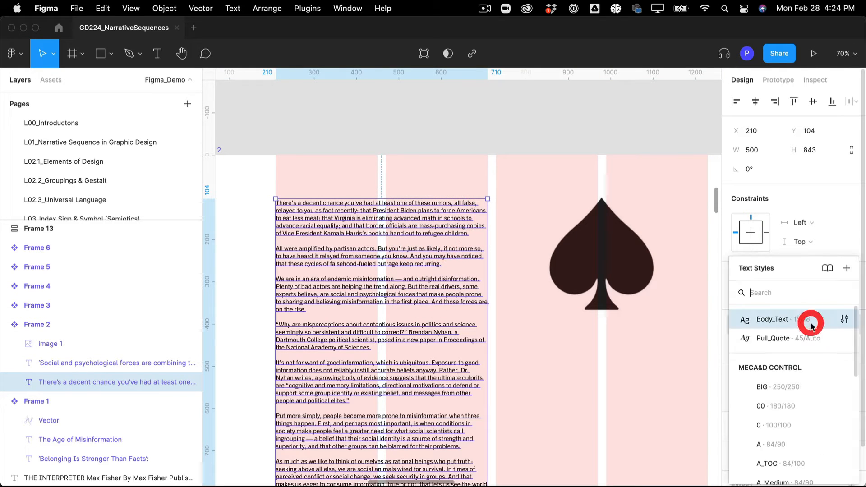
pyautogui.click(845, 320)
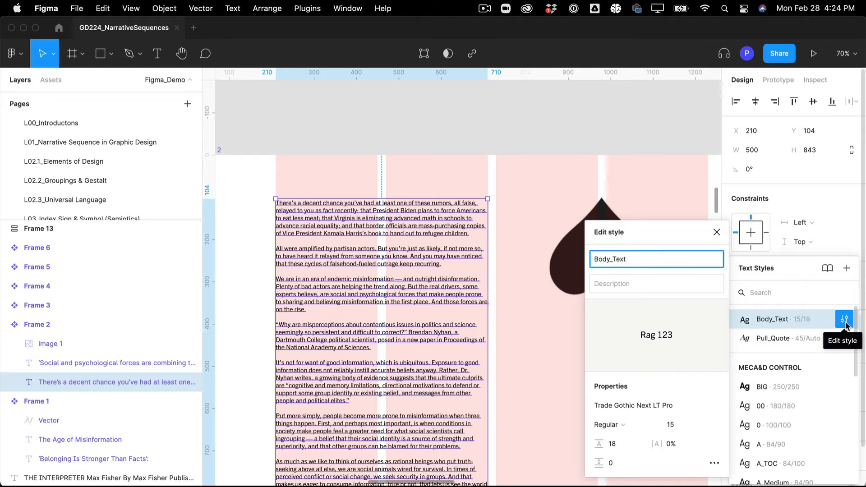
pyautogui.click(518, 93)
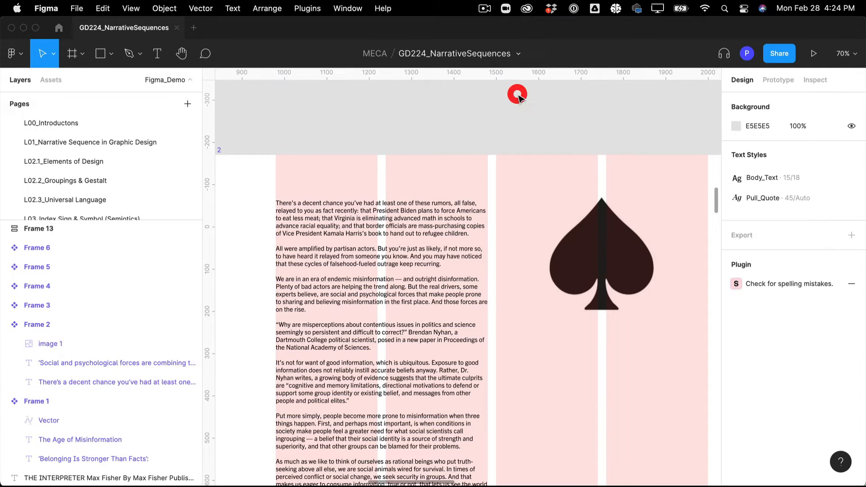
# - Set the gutter of Frame 2's four-column layout grid to 18
pyautogui.click(459, 158)
pyautogui.scroll(-5, 459, 159)
pyautogui.scroll(-2, 461, 166)
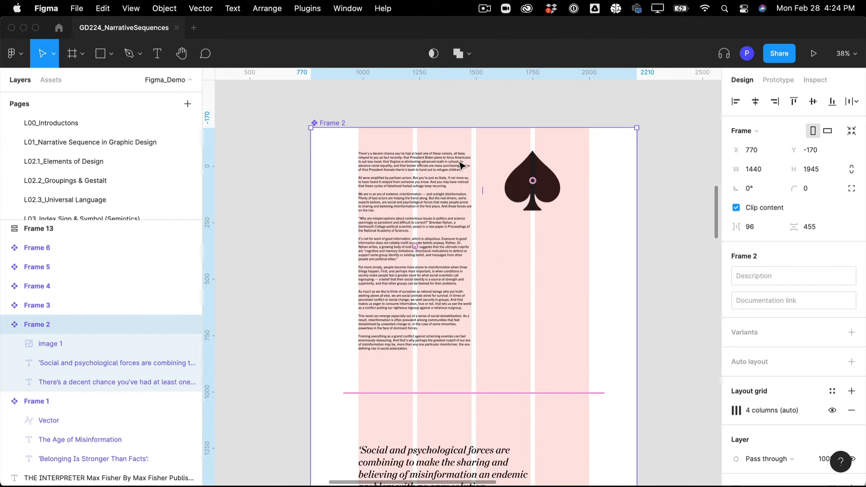
pyautogui.scroll(3, 464, 188)
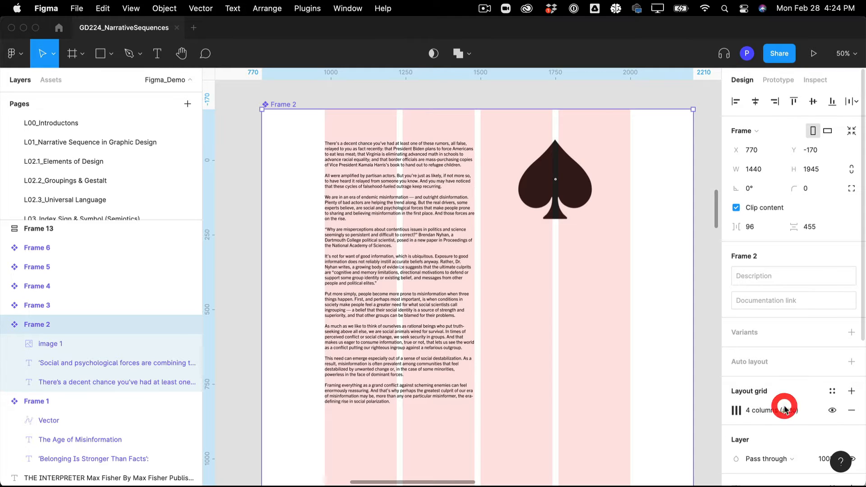
pyautogui.click(736, 410)
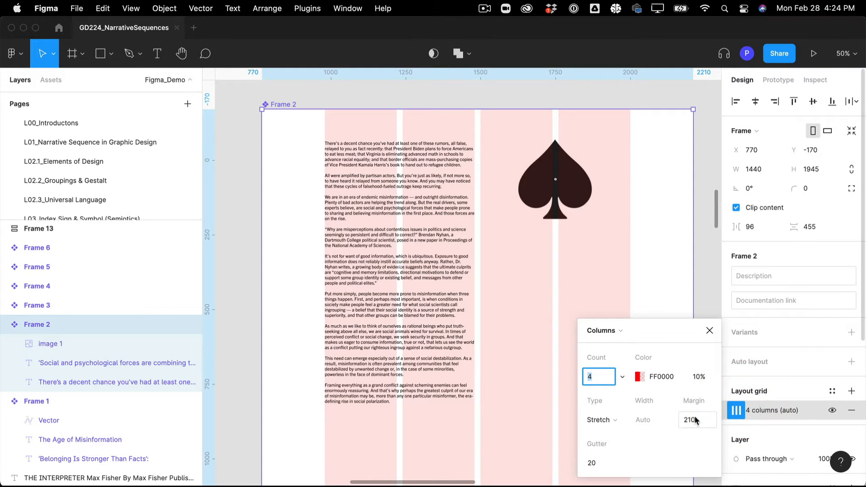
pyautogui.click(596, 467)
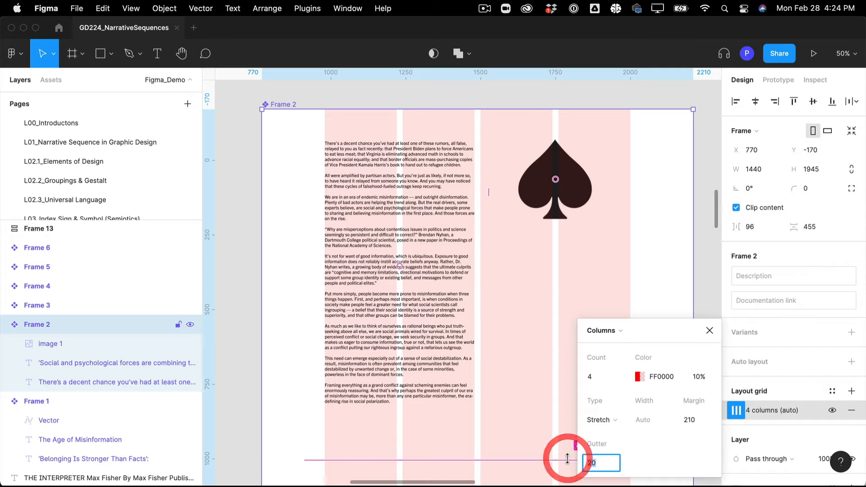
pyautogui.write('18')
pyautogui.click(619, 436)
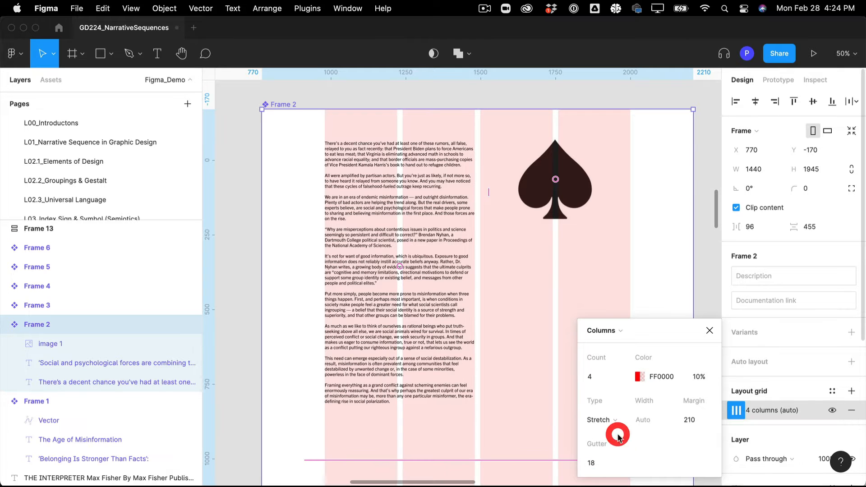
pyautogui.click(767, 348)
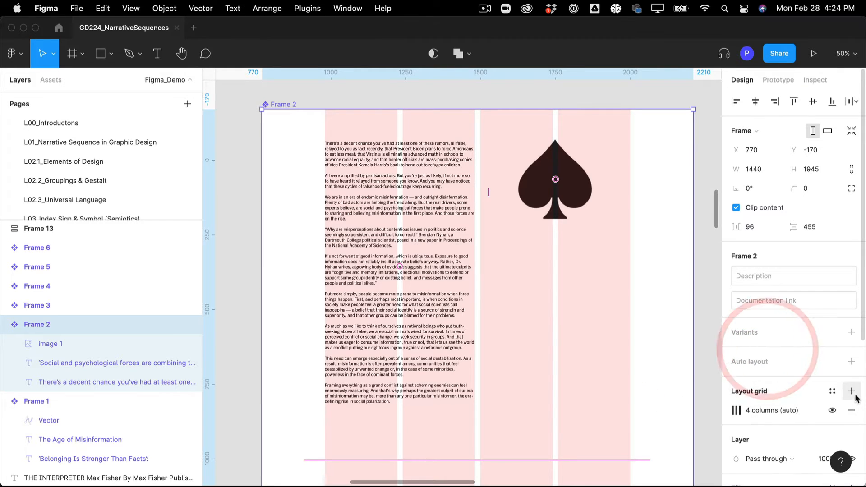
# - Add a second layout grid to Frame 2 and change it to rows
pyautogui.click(851, 391)
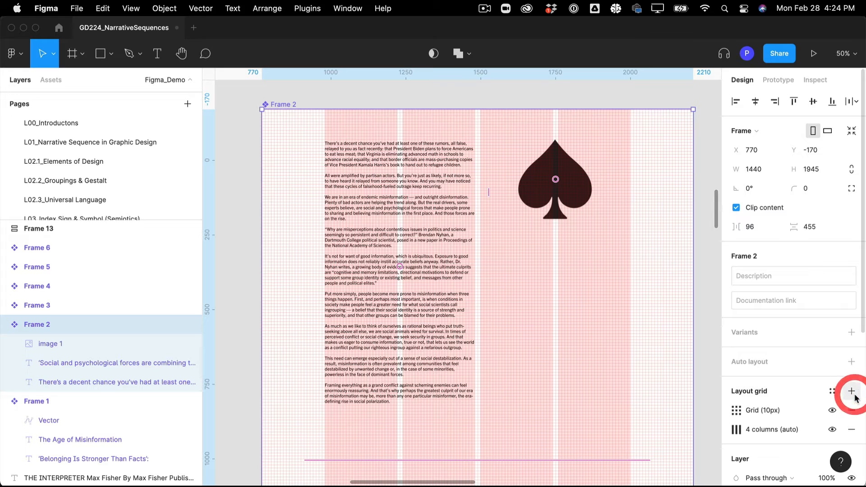
pyautogui.click(736, 410)
pyautogui.click(602, 461)
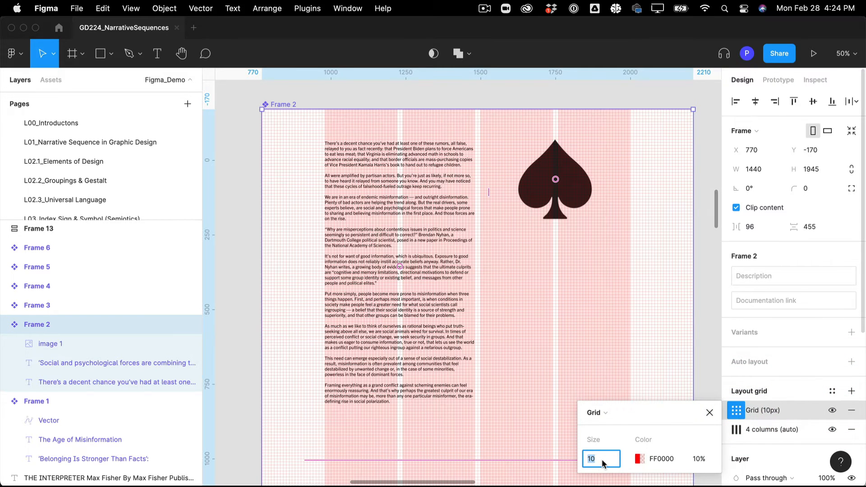
pyautogui.click(603, 413)
pyautogui.click(611, 424)
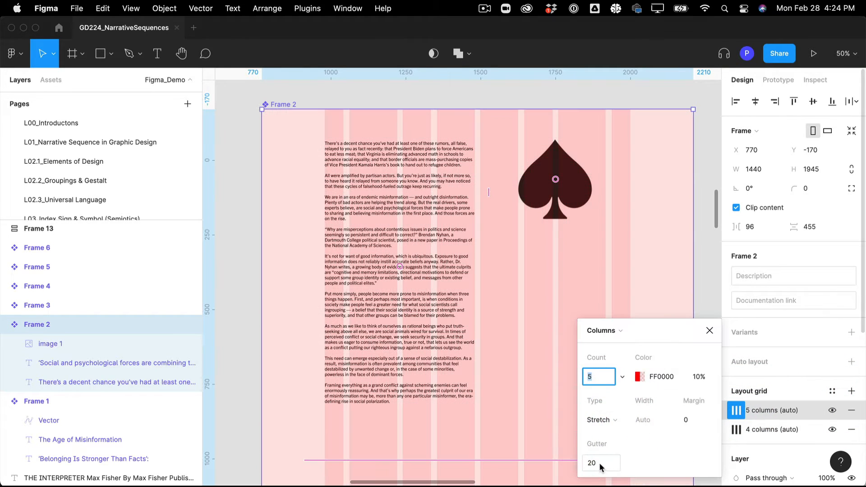
pyautogui.click(604, 419)
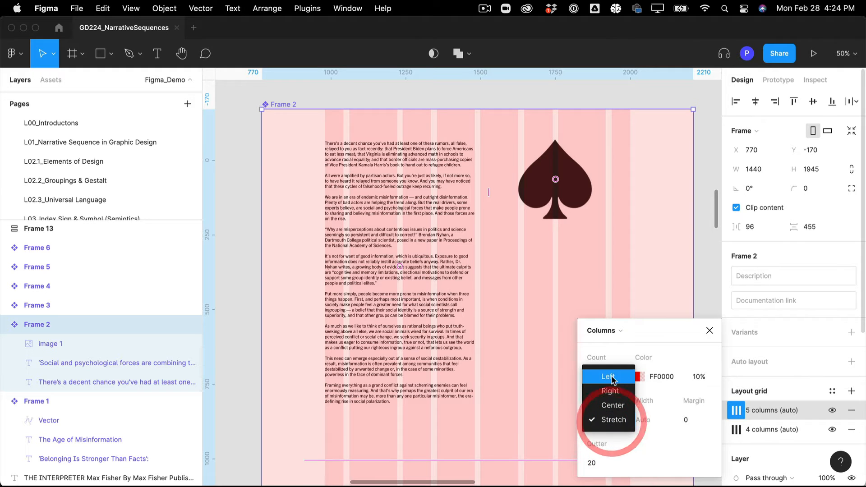
pyautogui.click(623, 349)
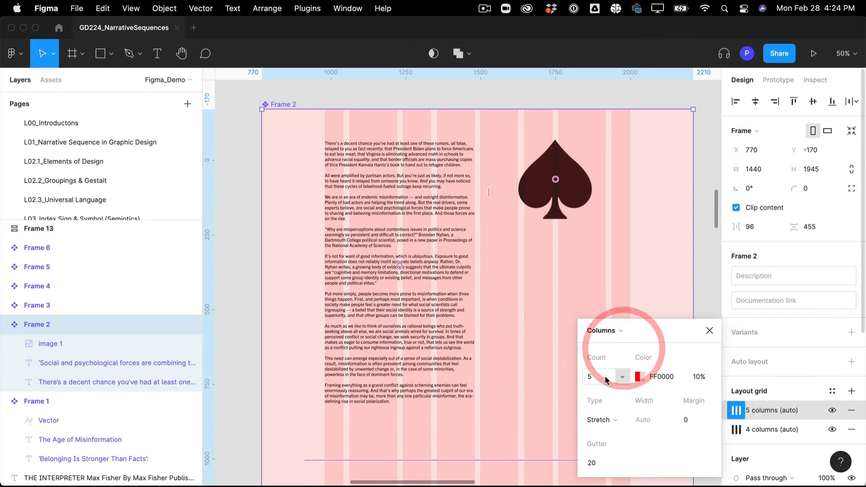
pyautogui.click(621, 338)
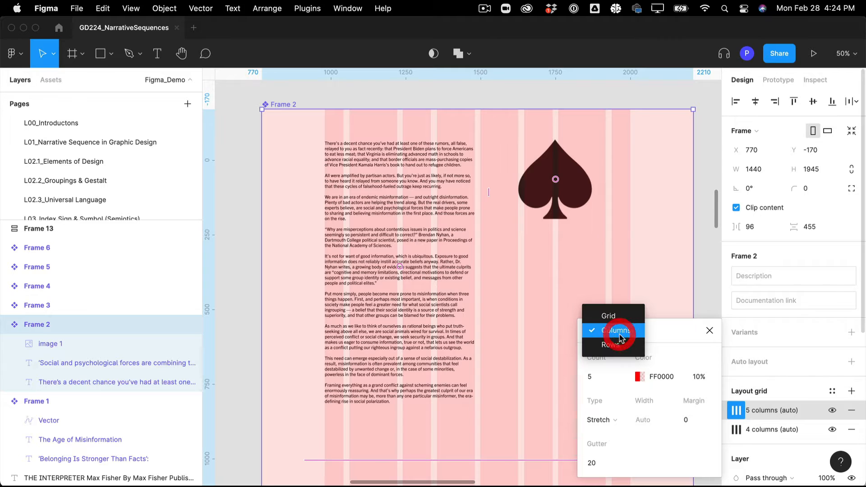
pyautogui.click(616, 342)
pyautogui.click(615, 333)
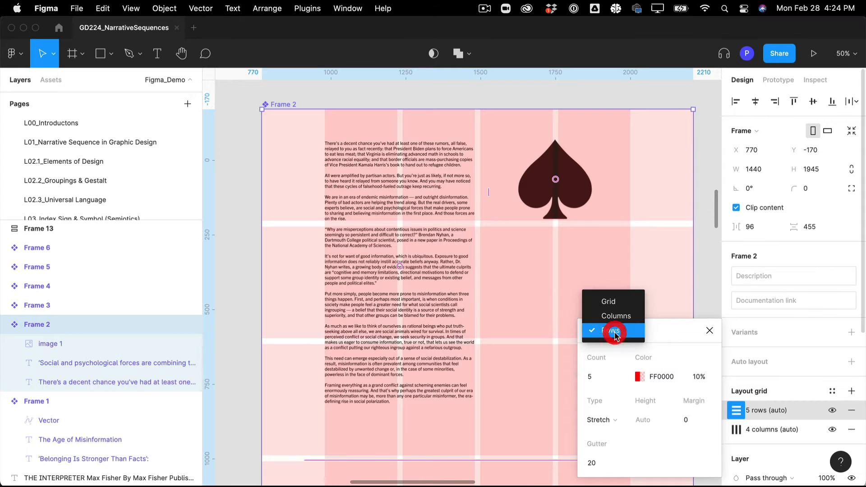
pyautogui.click(677, 342)
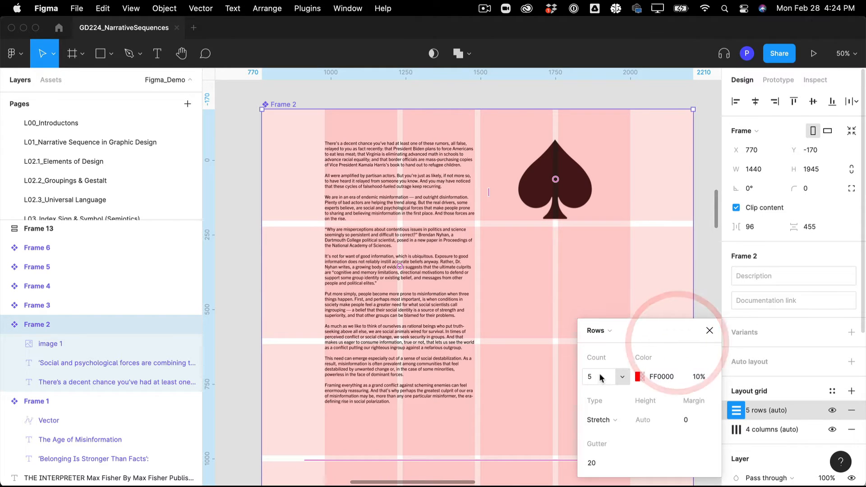
# - Configure the row grid with an Auto count, Top type, height 18 and gutter 18
pyautogui.click(616, 372)
pyautogui.click(611, 295)
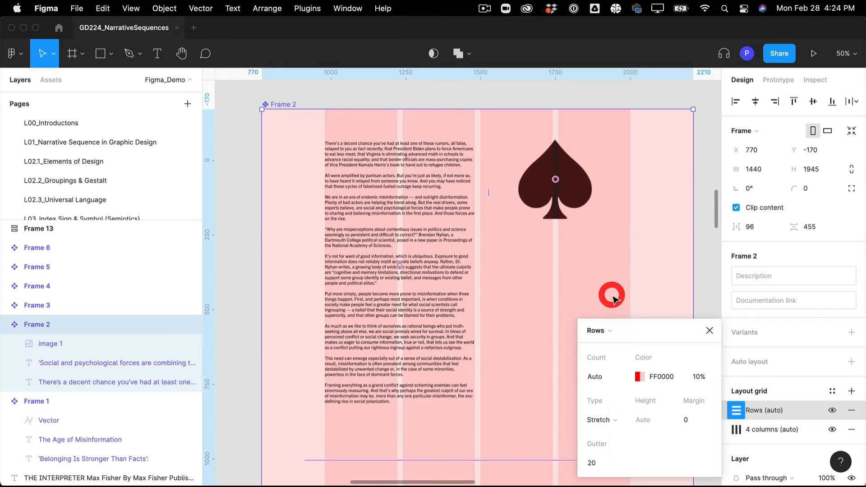
pyautogui.click(617, 418)
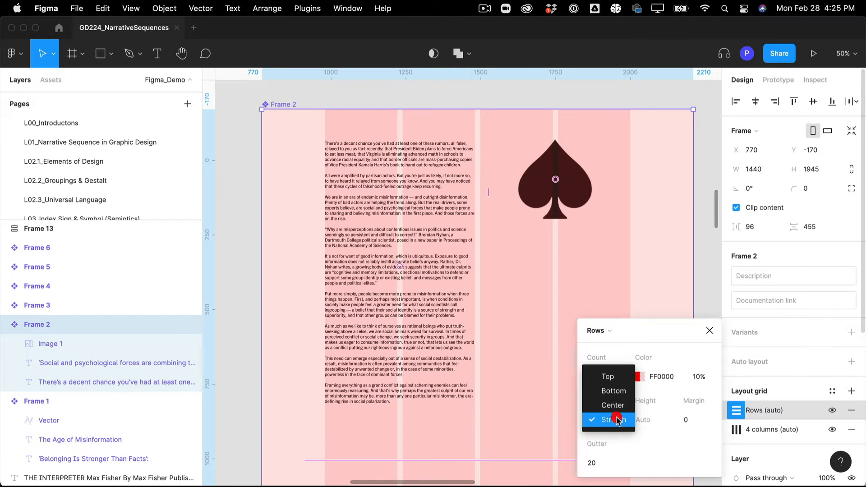
pyautogui.click(615, 375)
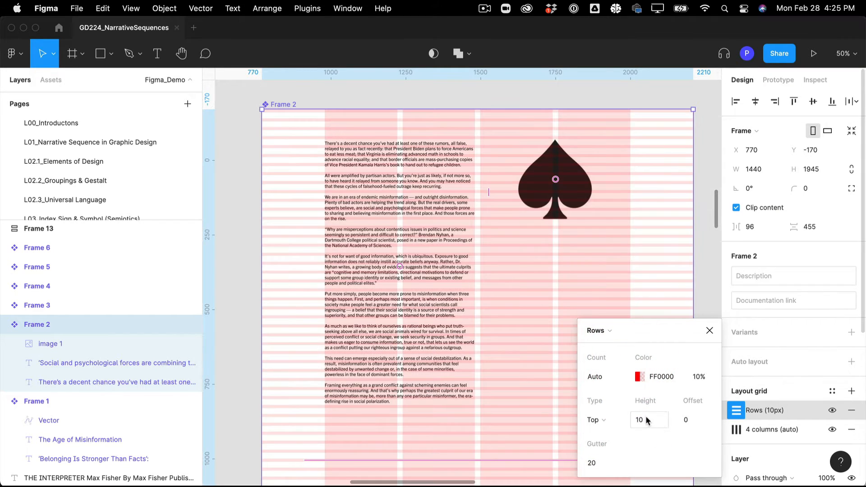
pyautogui.write('1')
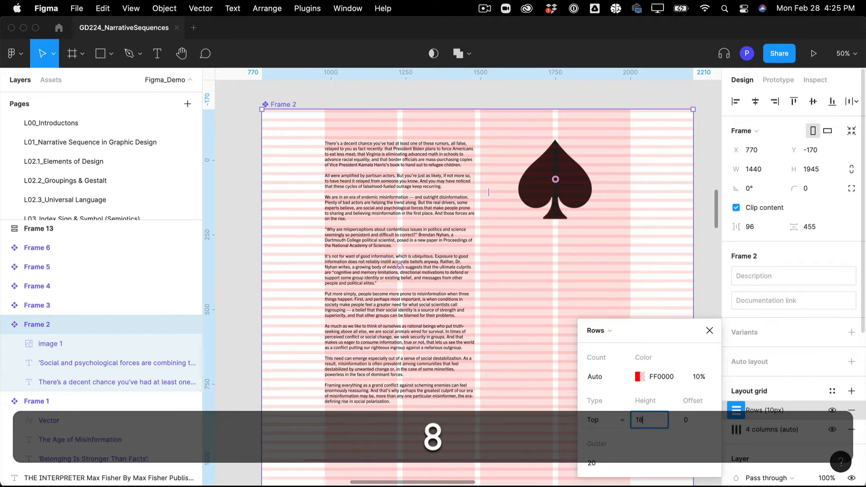
pyautogui.click(602, 462)
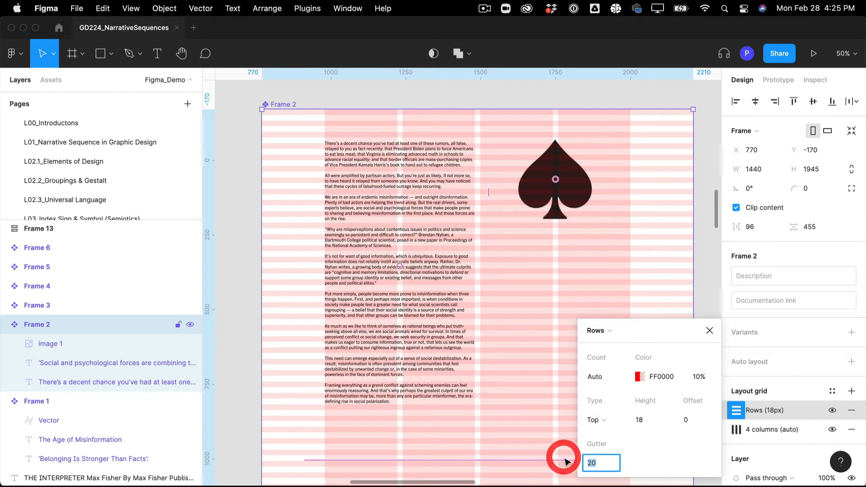
pyautogui.write('18')
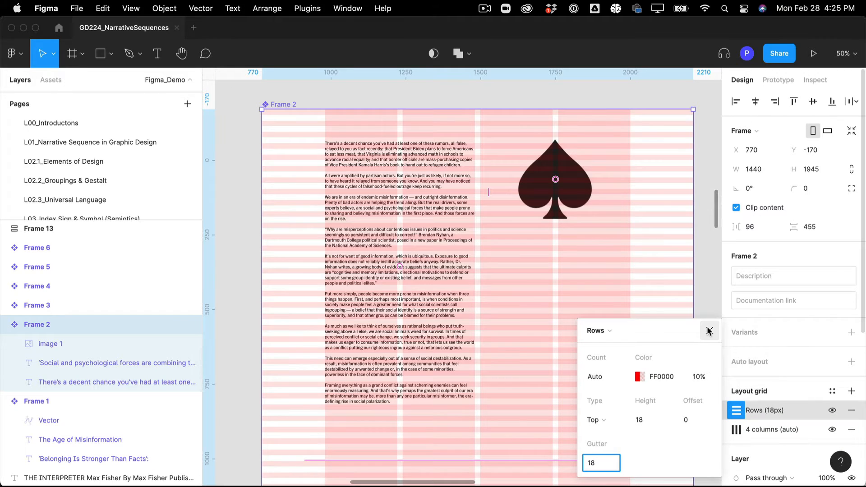
pyautogui.press('Return')
# - Extend the body text box's top edge upward to Y 72 on the row grid, making the box 500 × 875
pyautogui.scroll(5, 432, 223)
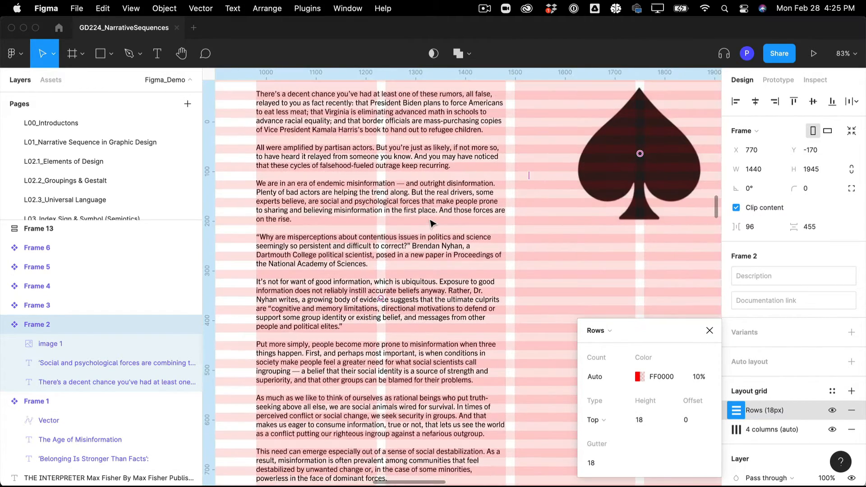
pyautogui.scroll(3, 432, 223)
pyautogui.hscroll(-3, 431, 224)
pyautogui.click(429, 174)
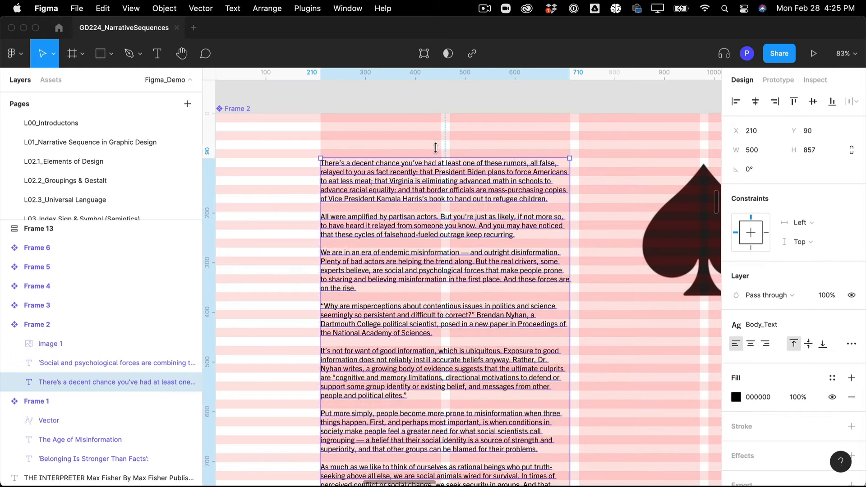
pyautogui.moveTo(436, 148); pyautogui.dragTo(436, 146)
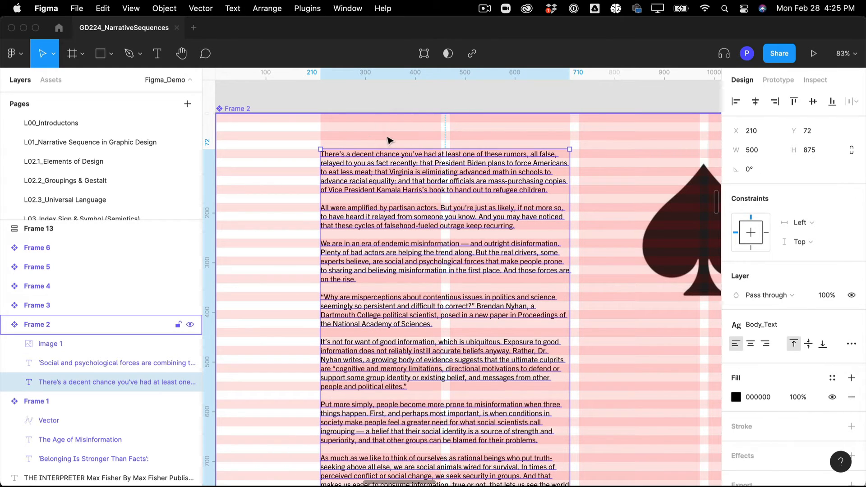
pyautogui.scroll(-3, 439, 143)
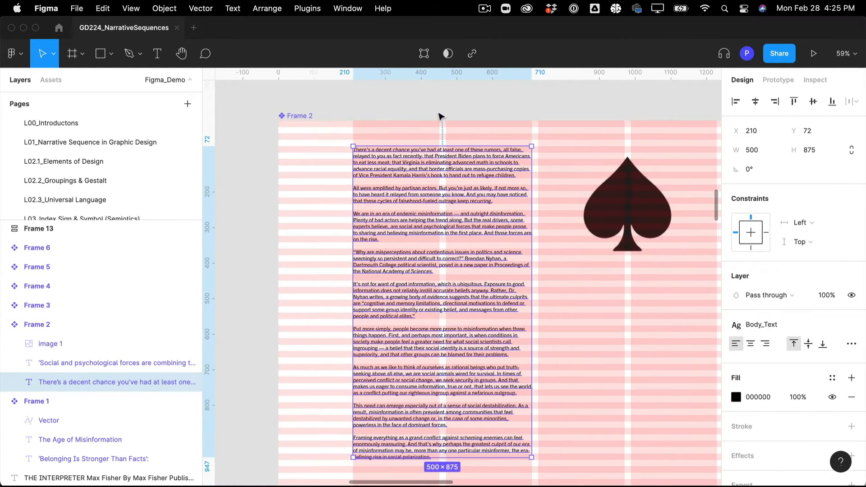
# - Enlarge Frame 2's spade image proportionally to 451 × 560 around its center and nudge it right to X 756
pyautogui.click(437, 111)
pyautogui.scroll(-2, 441, 224)
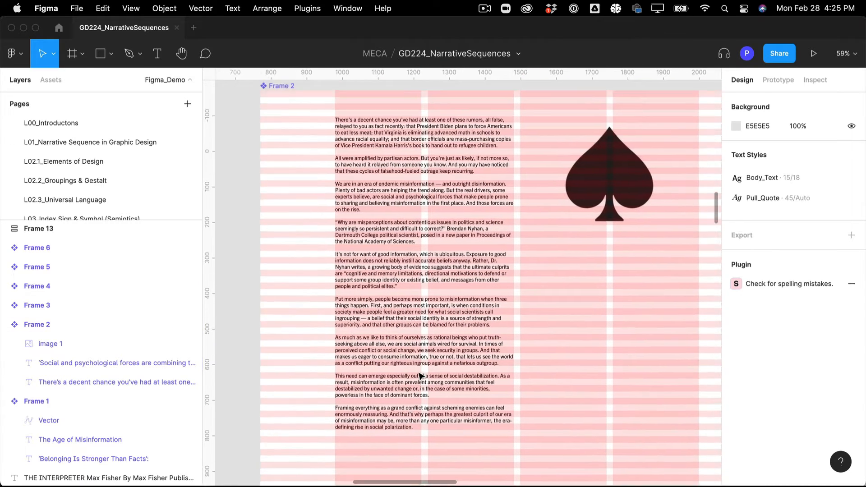
pyautogui.scroll(1, 419, 376)
pyautogui.click(581, 199)
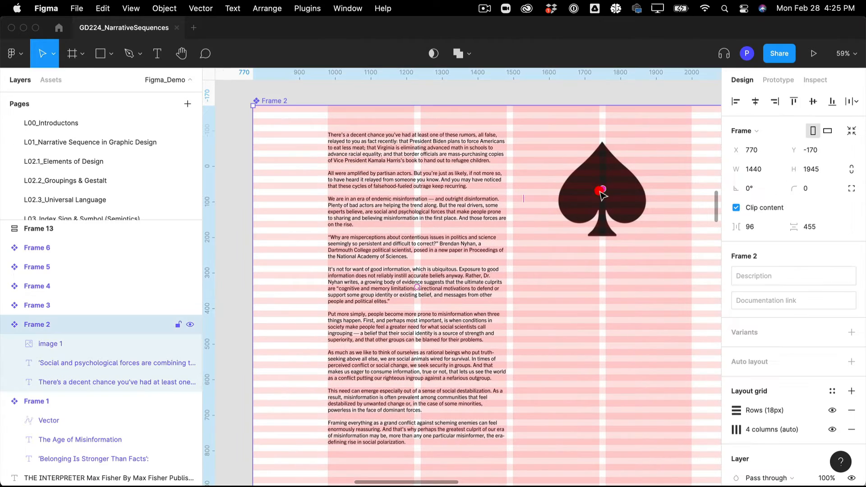
pyautogui.moveTo(626, 191); pyautogui.dragTo(627, 187)
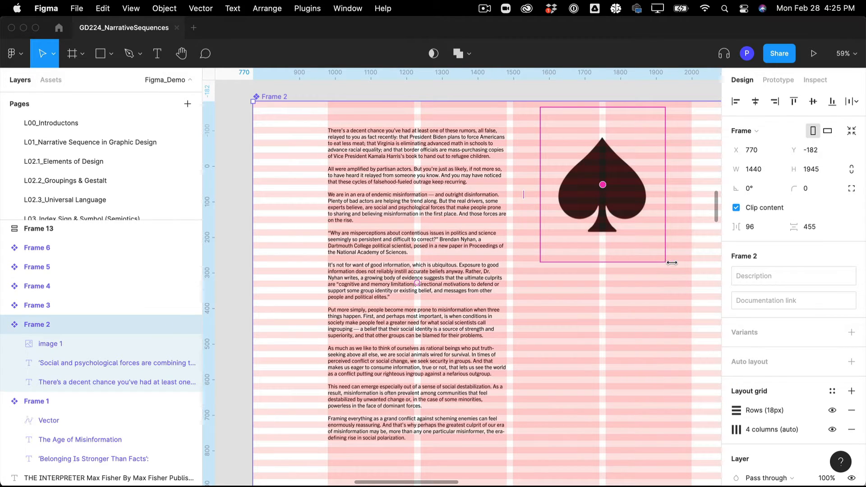
pyautogui.click(605, 180)
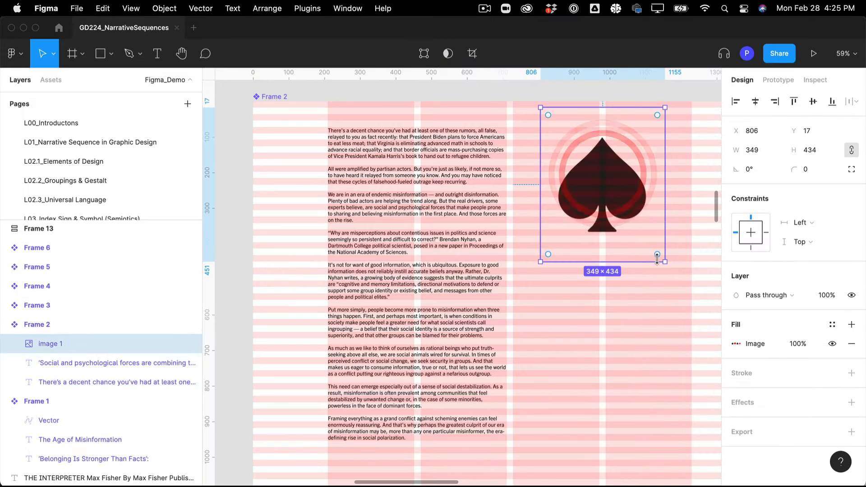
pyautogui.moveTo(665, 262); pyautogui.dragTo(684, 269)
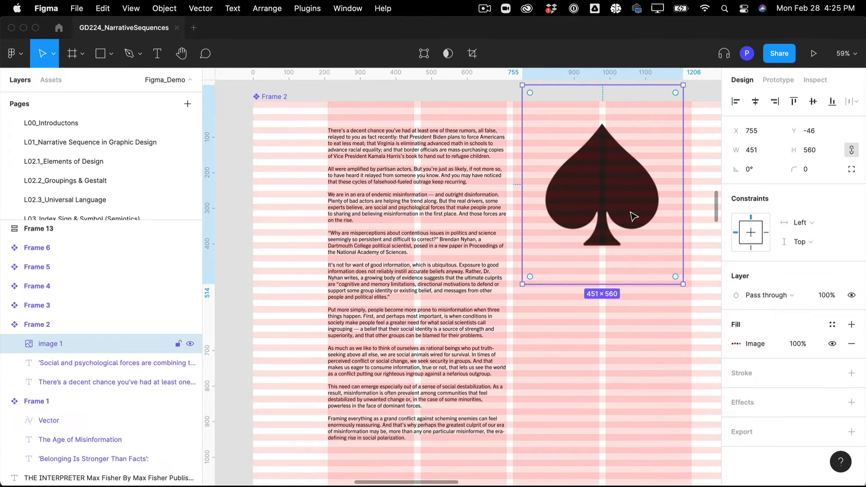
pyautogui.press('Right')
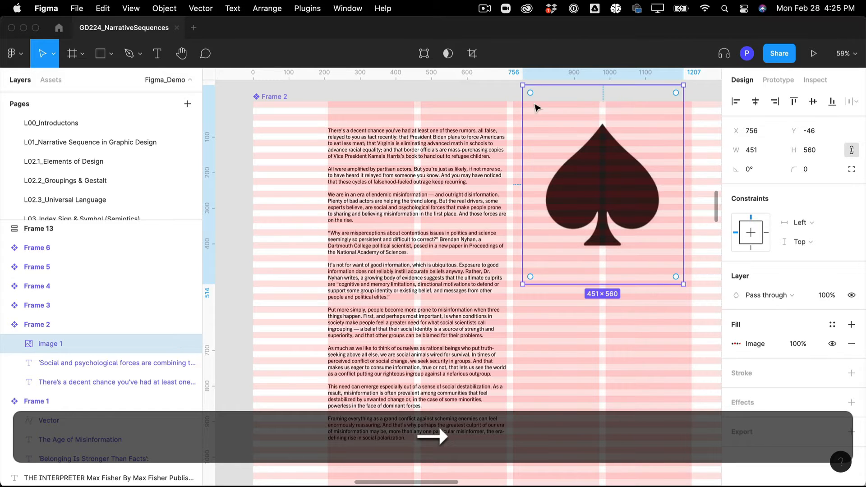
pyautogui.click(480, 92)
# - Cut the 'Social and psychological forces' pull quote out of Frame 2
pyautogui.scroll(-5, 477, 211)
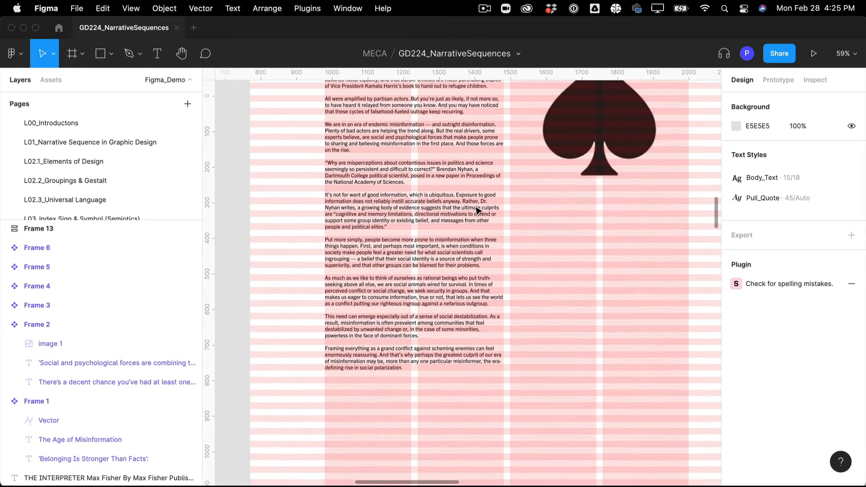
pyautogui.scroll(-2, 477, 210)
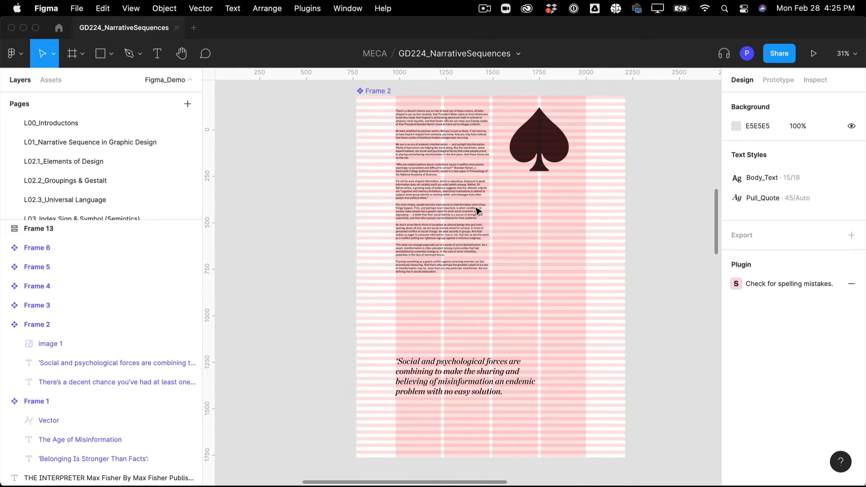
pyautogui.click(447, 389)
pyautogui.click(446, 390)
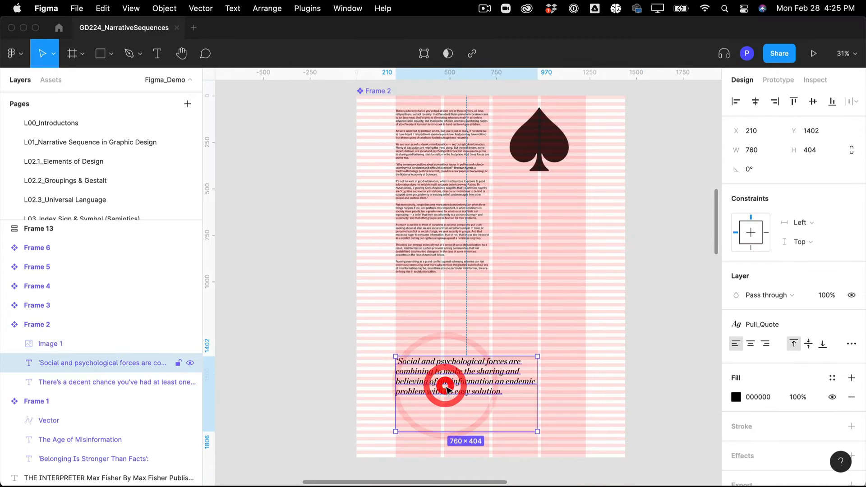
pyautogui.press('super+x')
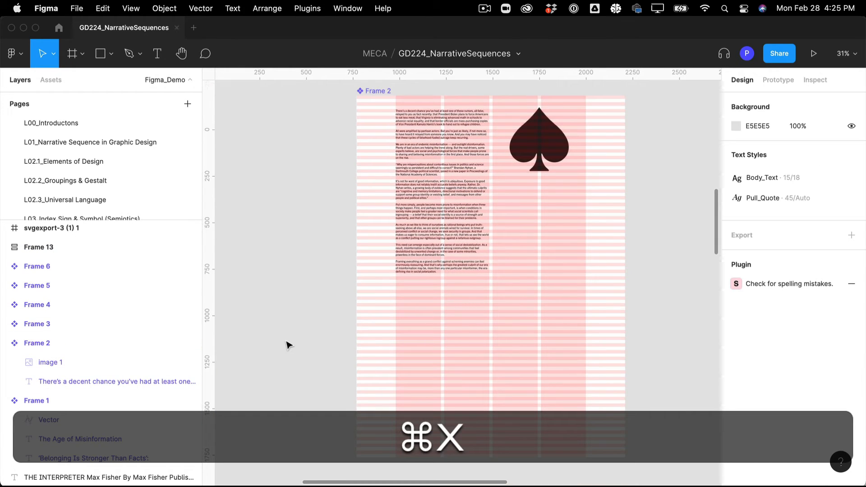
# - Move Frames 3, 4 and 5 straight down together, with Frame 3 at about Y 4264, leaving space below Frame 2
pyautogui.click(380, 195)
pyautogui.scroll(-8, 381, 197)
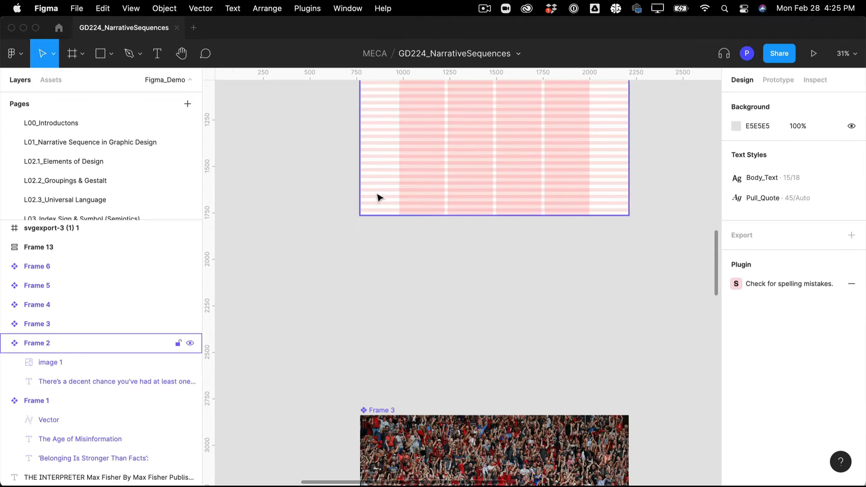
pyautogui.scroll(-5, 379, 197)
pyautogui.moveTo(324, 253); pyautogui.dragTo(494, 471)
pyautogui.moveTo(432, 309); pyautogui.dragTo(433, 400)
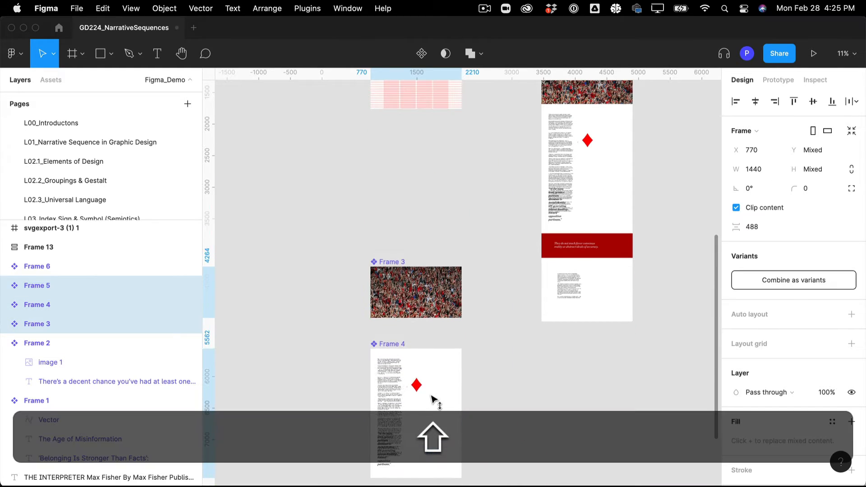
pyautogui.click(432, 157)
# - Draw a new frame about 1118 high just below Frame 2 at X 770 and set its width to 1440
pyautogui.scroll(5, 441, 245)
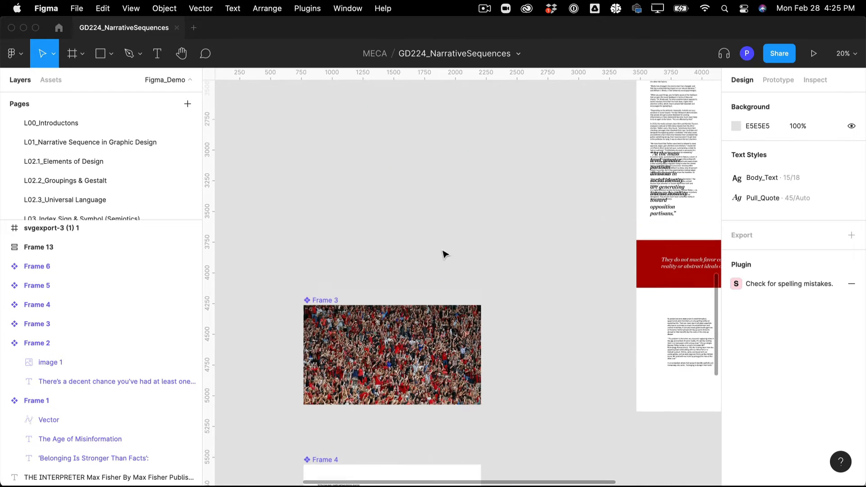
pyautogui.scroll(10, 441, 250)
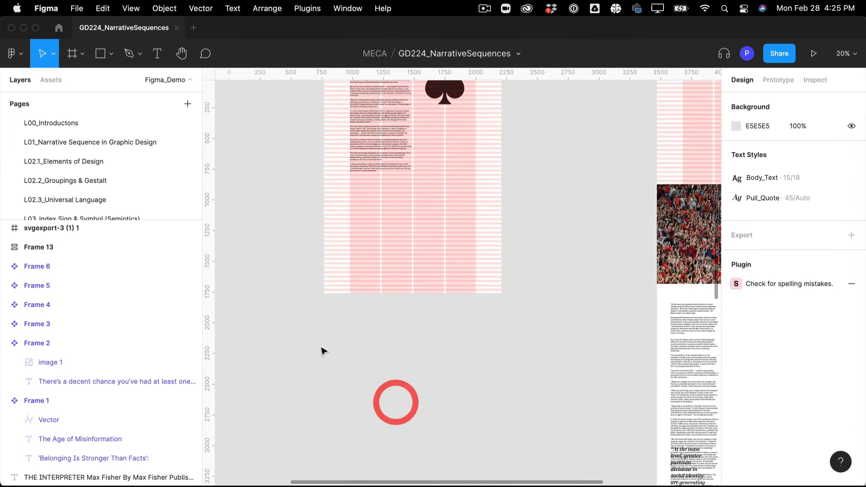
pyautogui.press('t')
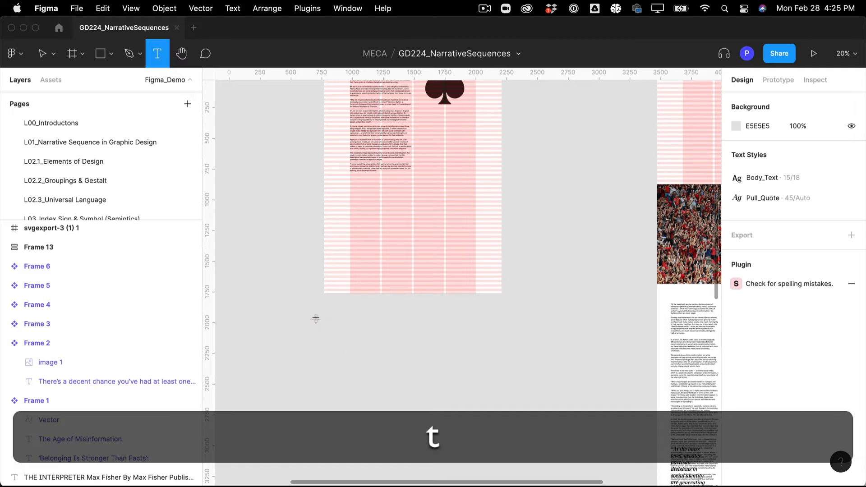
pyautogui.click(73, 54)
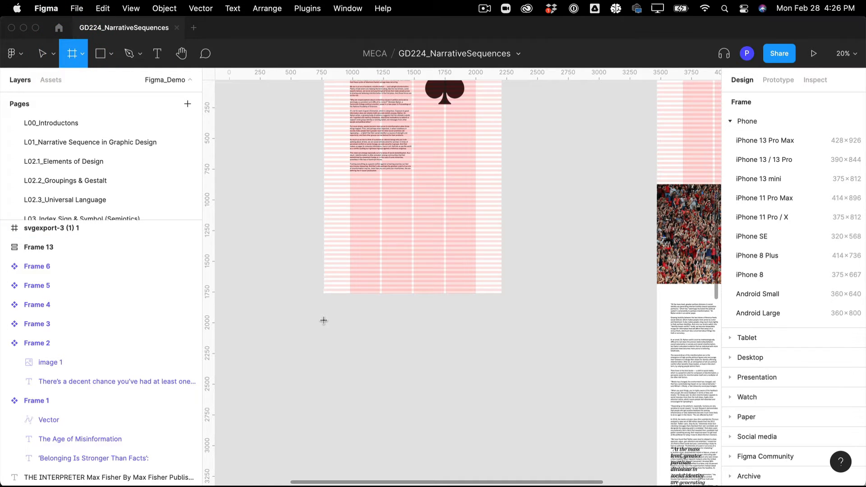
pyautogui.moveTo(320, 321); pyautogui.dragTo(511, 440)
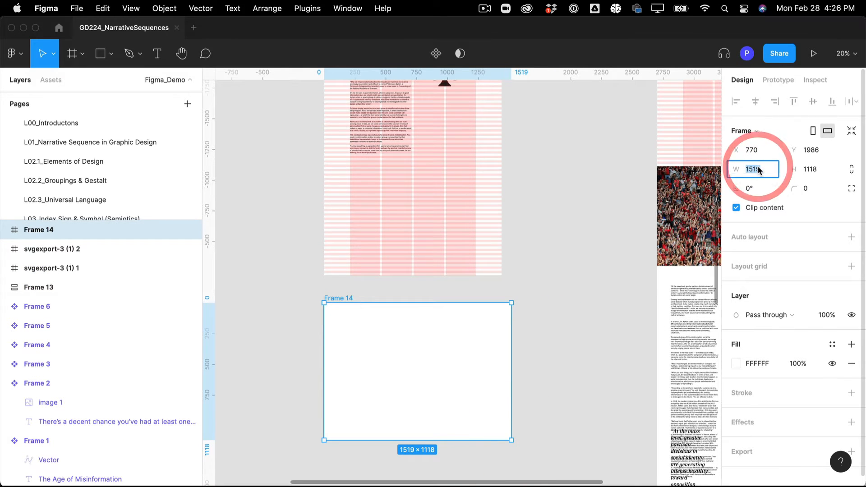
pyautogui.write('1440')
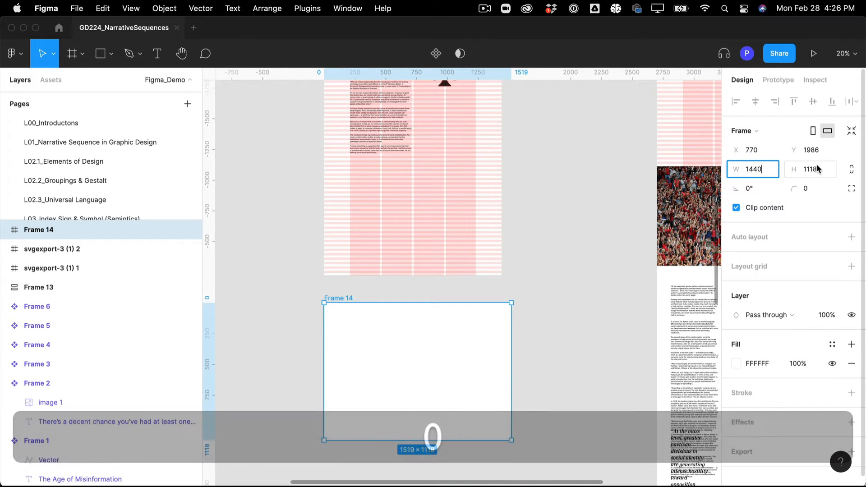
pyautogui.press('Return')
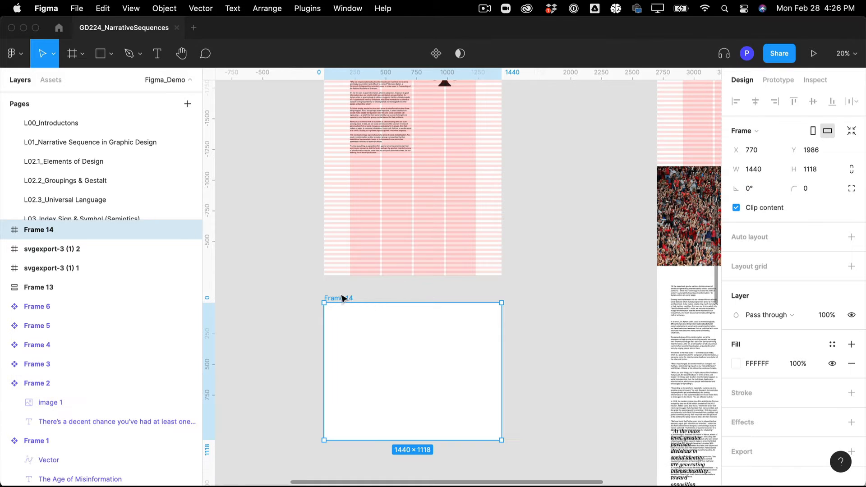
pyautogui.click(304, 293)
# - Examine the sequence of frames from Frame 1 down to Frame 6, comparing their layouts with Frame 2's grid
pyautogui.scroll(5, 305, 294)
pyautogui.click(322, 256)
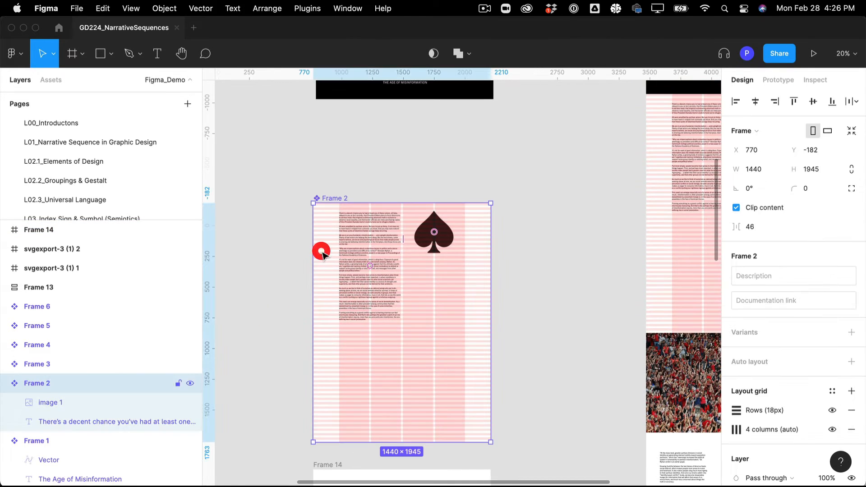
pyautogui.scroll(10, 471, 213)
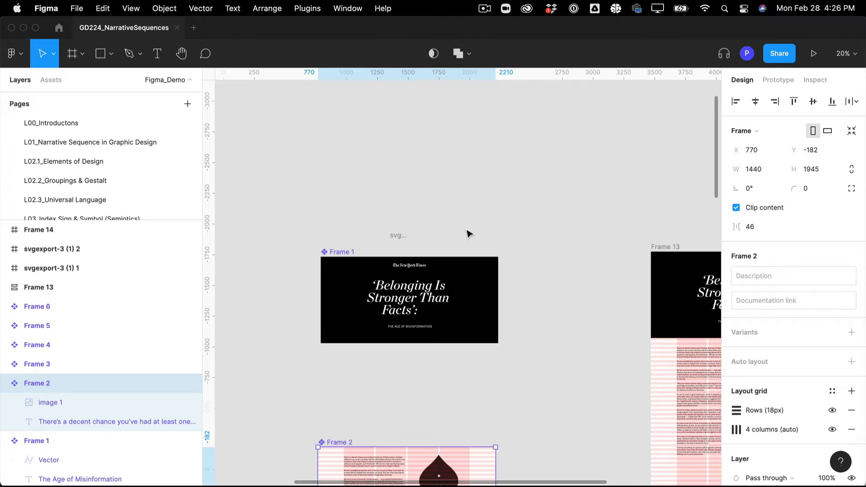
pyautogui.scroll(-10, 469, 233)
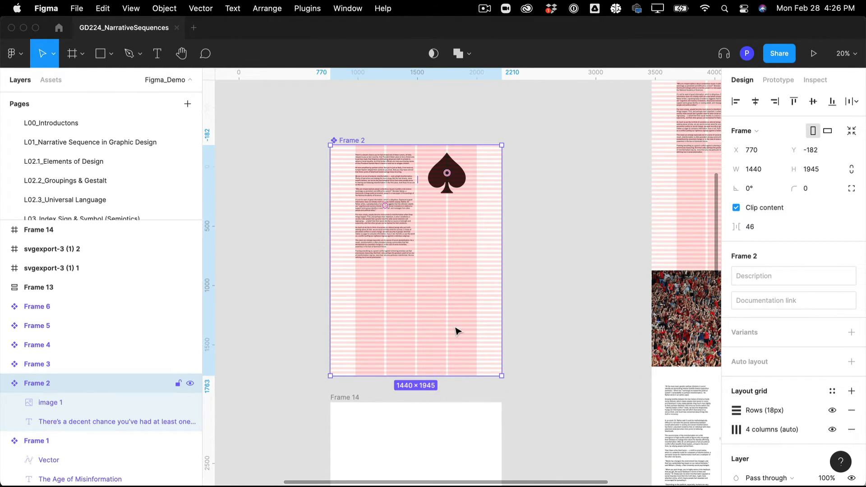
pyautogui.scroll(-20, 455, 415)
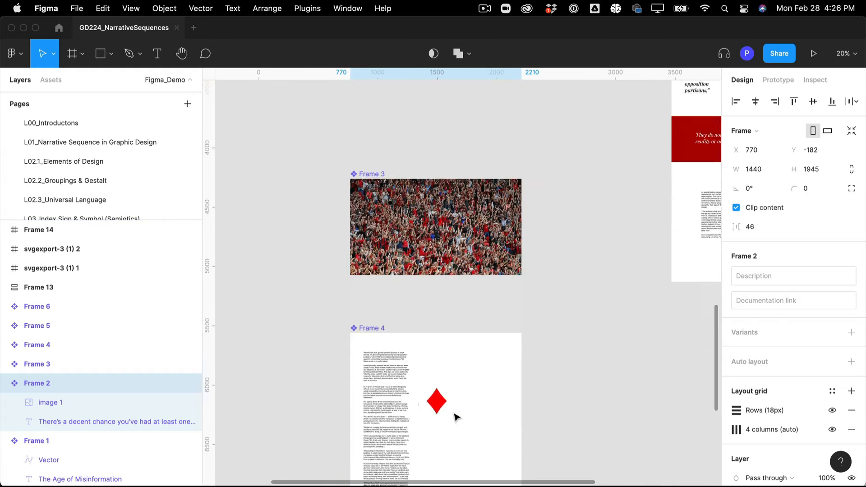
pyautogui.scroll(-2, 465, 393)
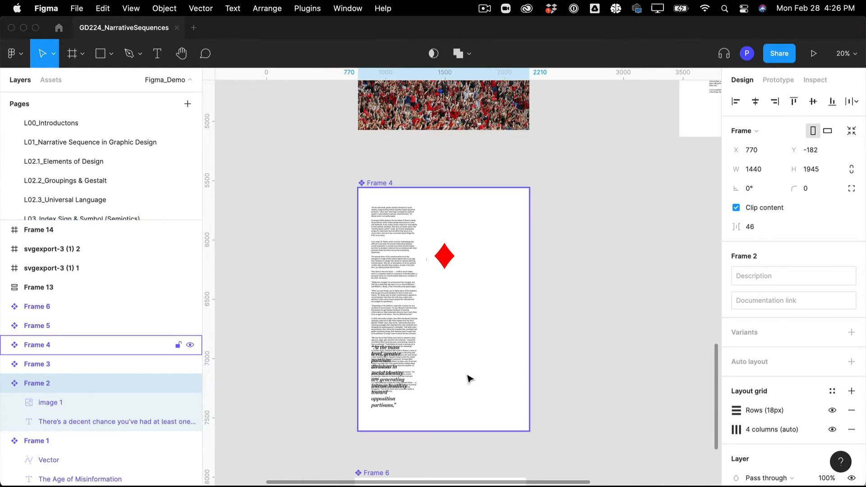
pyautogui.click(469, 379)
pyautogui.scroll(-8, 469, 379)
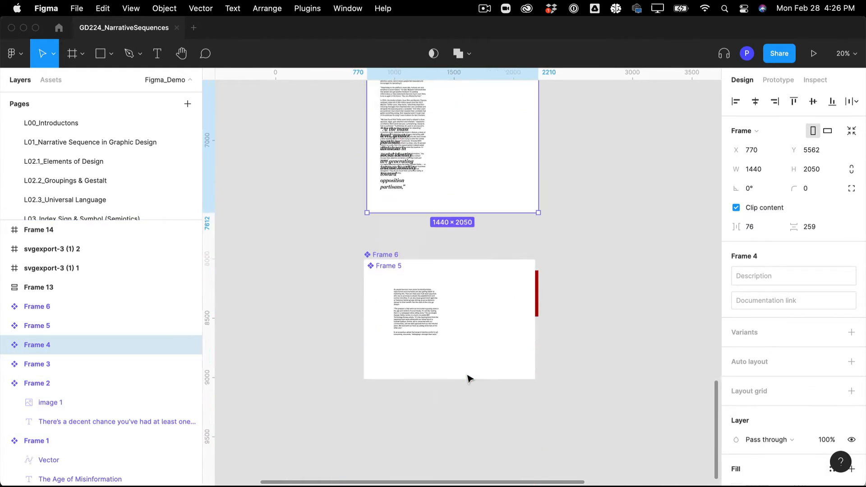
pyautogui.scroll(20, 469, 378)
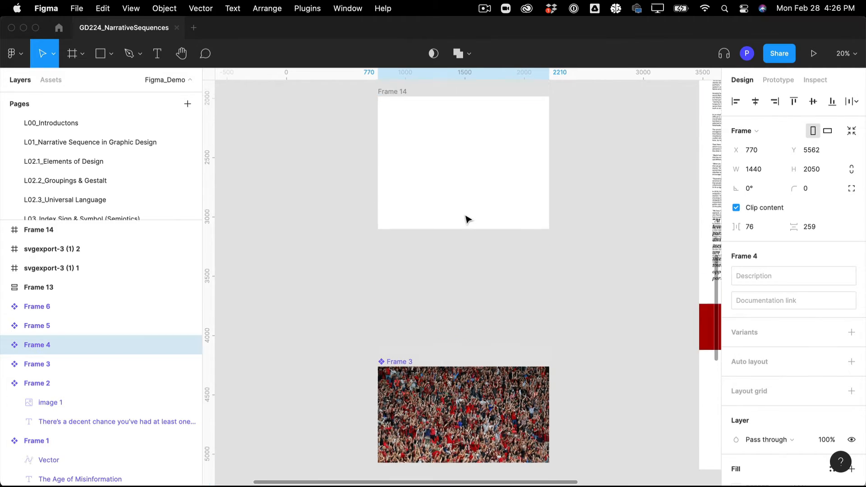
pyautogui.scroll(2, 467, 220)
pyautogui.click(479, 195)
pyautogui.scroll(9, 480, 194)
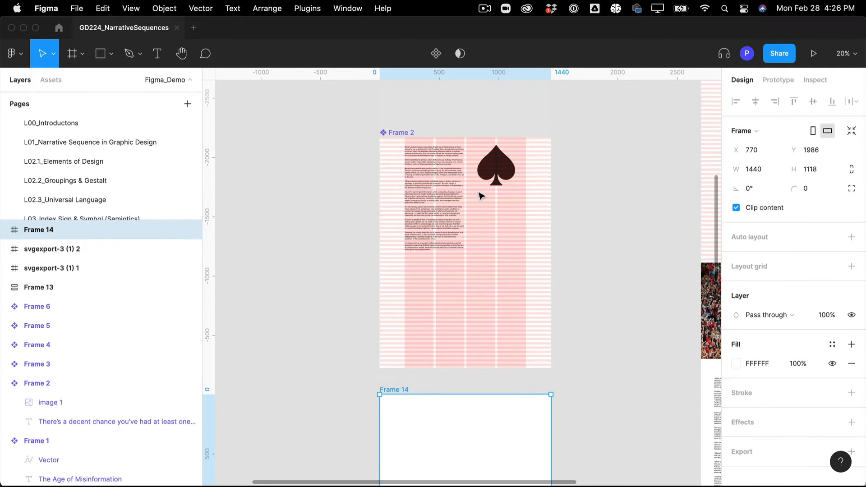
# - Save Frame 2's column and row layout grids as a new grid style named Scroll_Grid
pyautogui.click(527, 184)
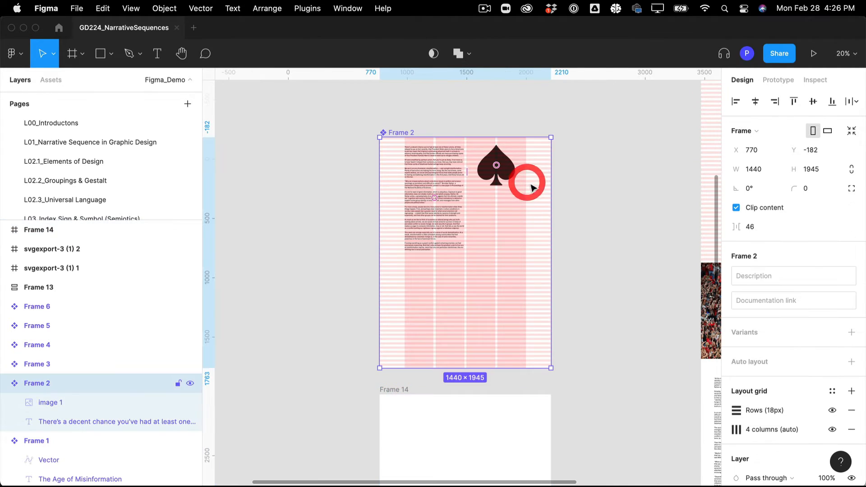
pyautogui.click(833, 392)
pyautogui.click(847, 383)
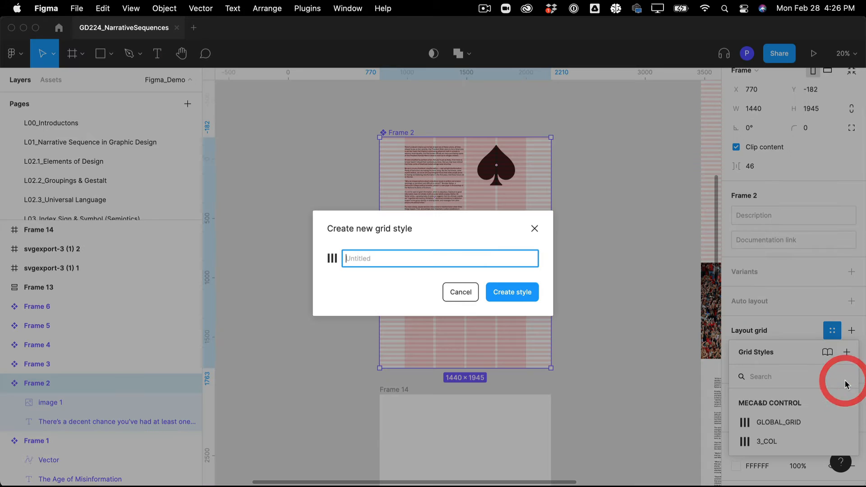
pyautogui.click(373, 256)
pyautogui.press('shift')
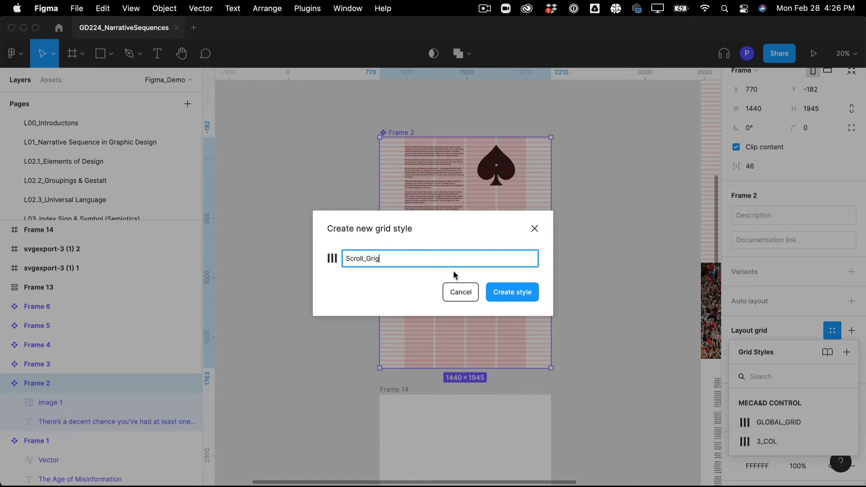
pyautogui.press('BackSpace')
pyautogui.click(522, 292)
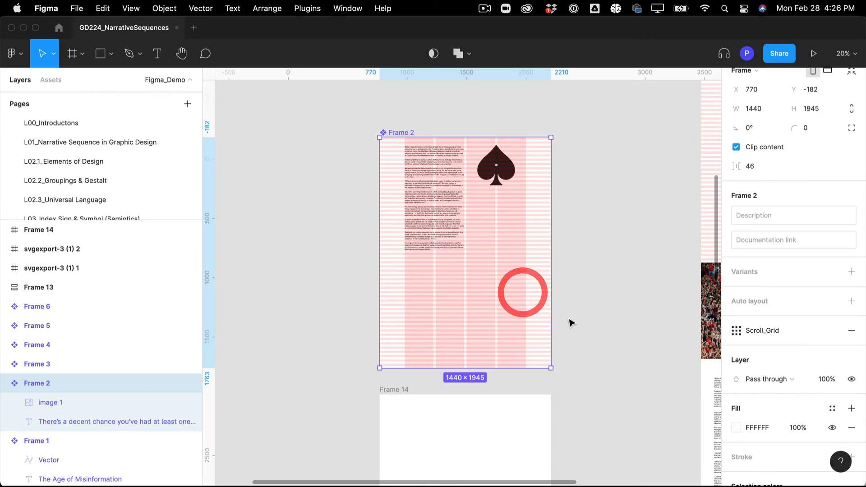
# - Apply the Scroll_Grid grid style to the blank Frame 14 below Frame 2
pyautogui.scroll(-5, 571, 323)
pyautogui.click(500, 359)
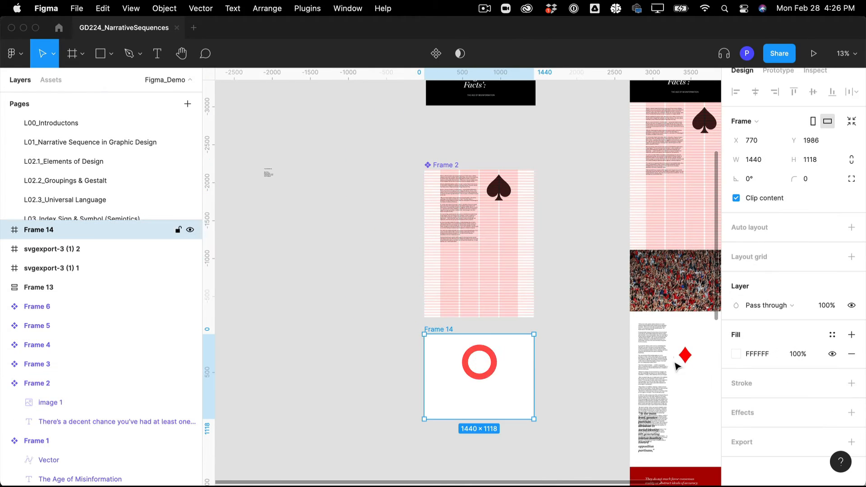
pyautogui.click(832, 337)
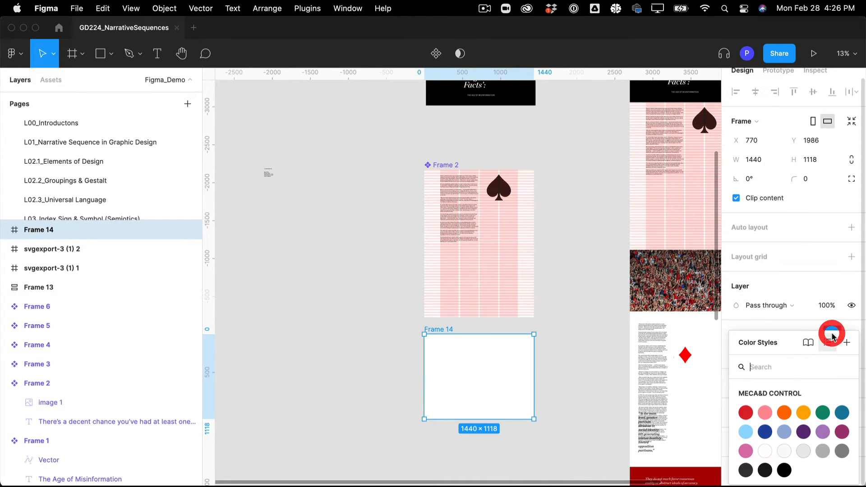
pyautogui.click(828, 259)
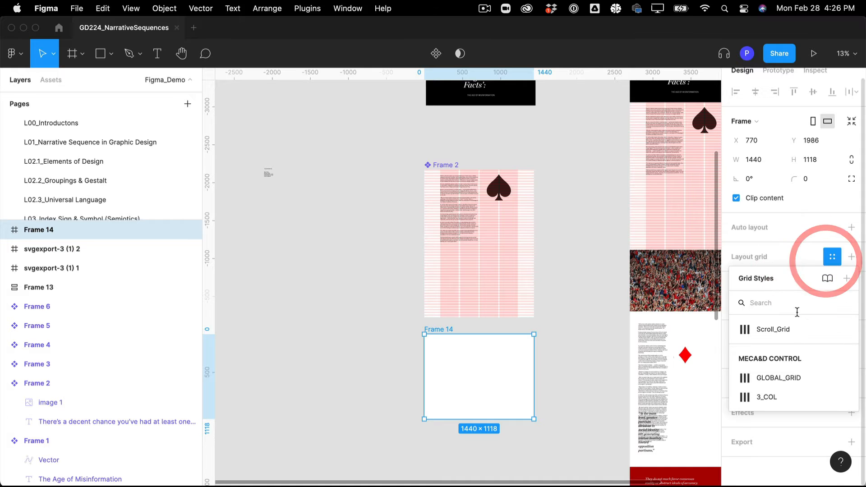
pyautogui.click(784, 330)
pyautogui.scroll(5, 469, 325)
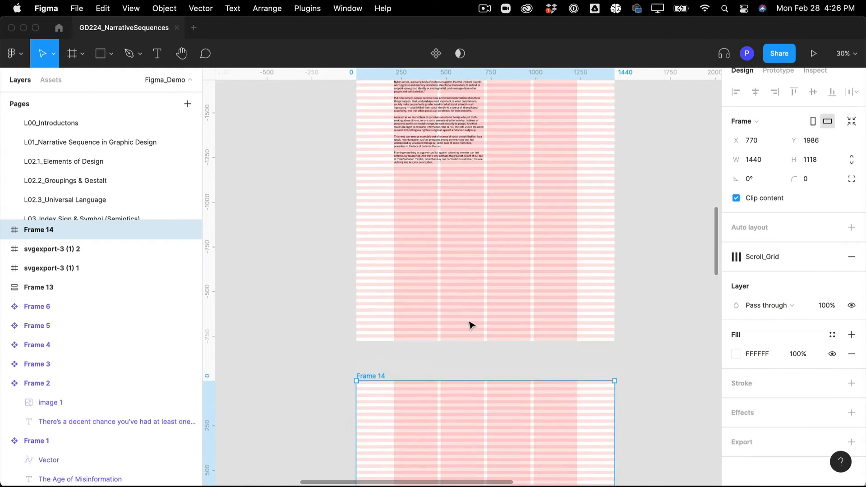
# - Edit the Scroll_Grid grid style from Frame 2 and set the margin of its 4 columns to 206
pyautogui.click(507, 297)
pyautogui.scroll(2, 506, 296)
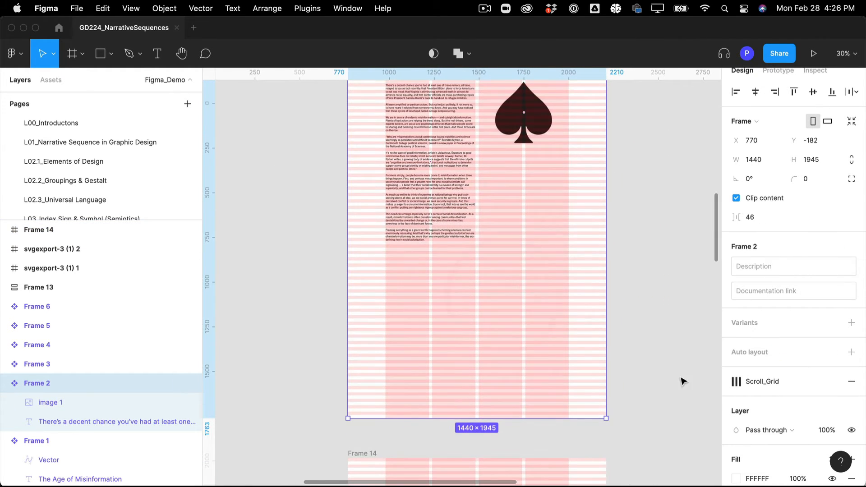
pyautogui.click(787, 383)
pyautogui.click(842, 402)
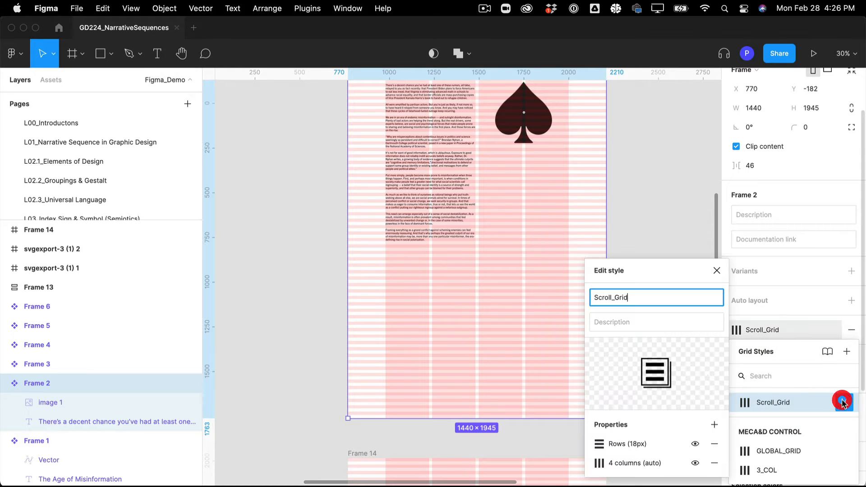
pyautogui.click(601, 468)
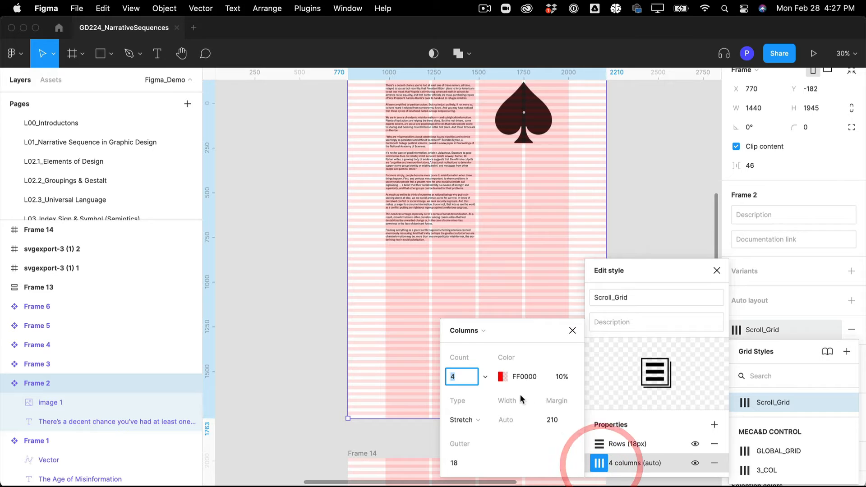
pyautogui.click(562, 420)
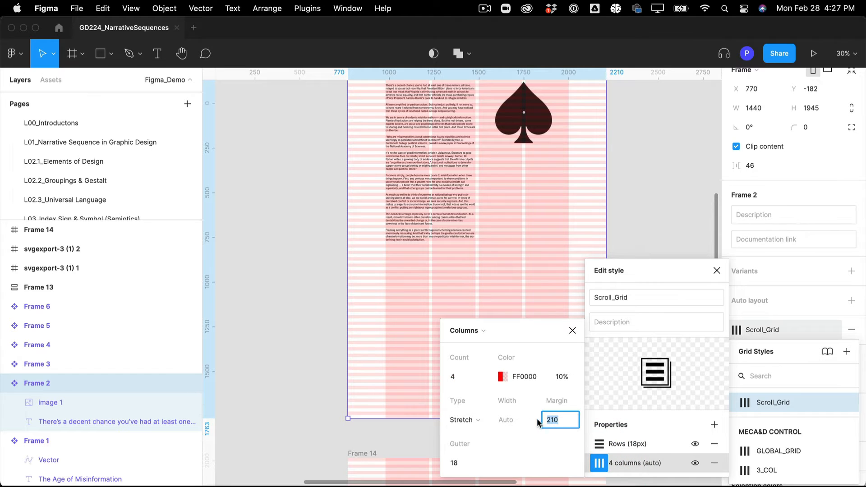
pyautogui.press('Down')
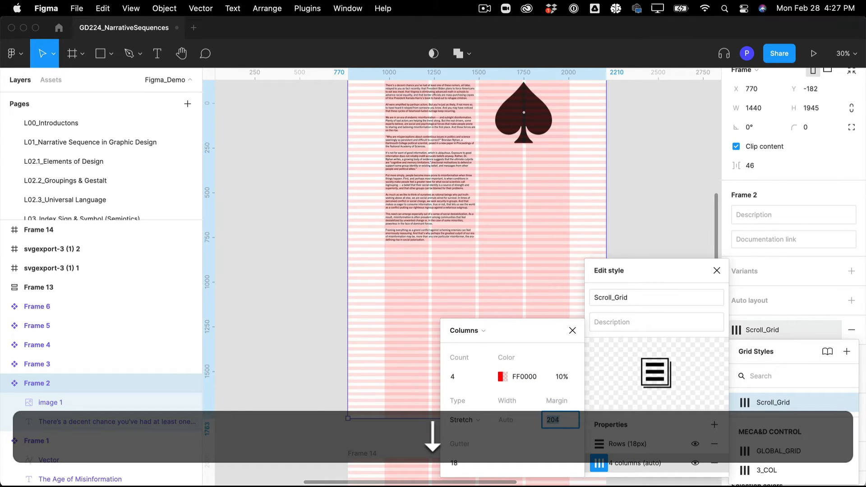
pyautogui.hotkey('shift', 'Down')
pyautogui.hotkey('shift', 'Down')
pyautogui.hotkey('shift', 'Up')
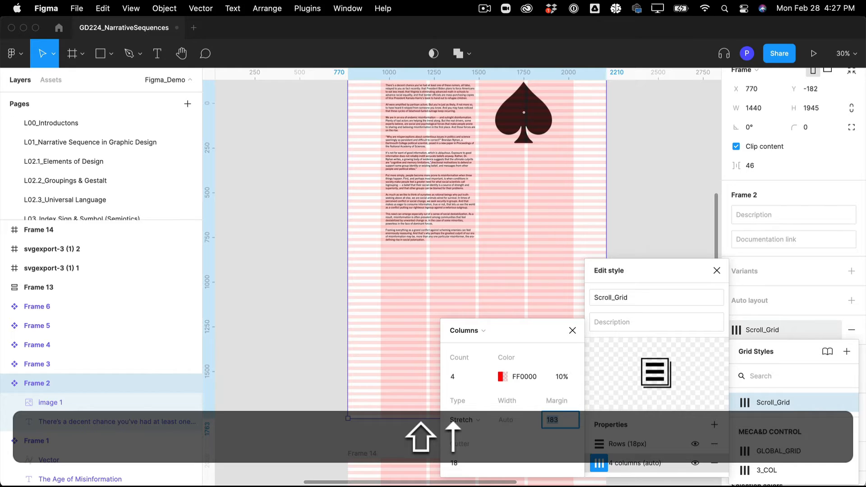
pyautogui.hotkey('shift', 'Down')
pyautogui.hotkey('shift', 'Up')
pyautogui.hotkey('shift', 'Up')
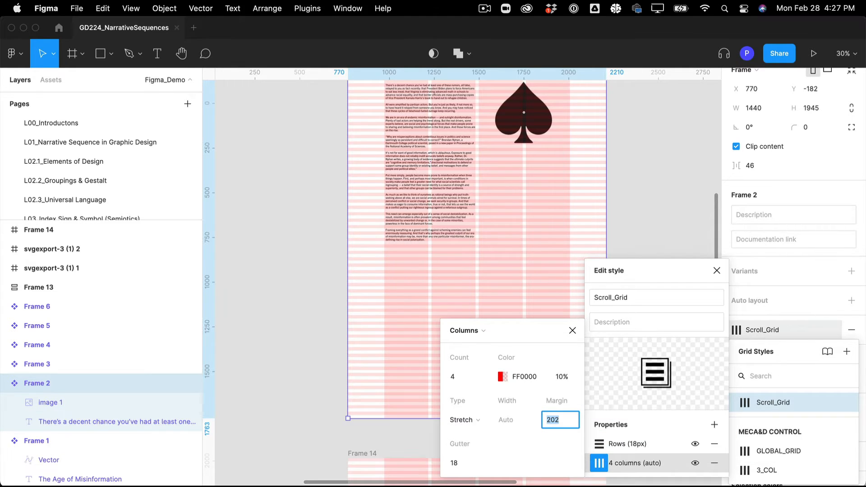
pyautogui.press('Up')
pyautogui.press('Up')
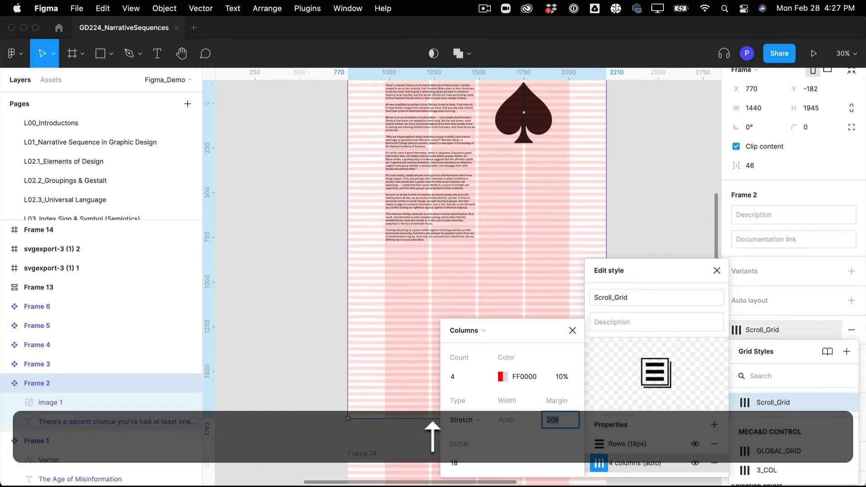
pyautogui.click(572, 329)
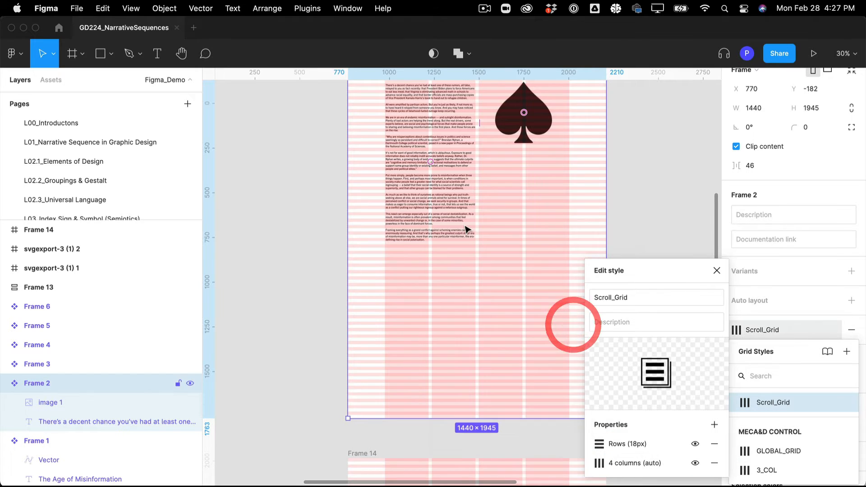
# - Align Frame 2's body text with the first grid column at X 206 and widen its text box to 505
pyautogui.scroll(5, 464, 228)
pyautogui.click(414, 218)
pyautogui.scroll(3, 415, 219)
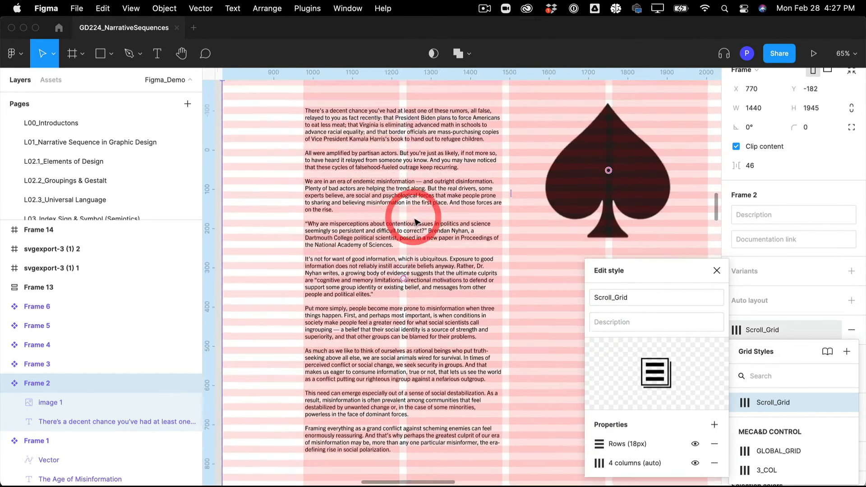
pyautogui.click(414, 218)
pyautogui.moveTo(319, 269); pyautogui.dragTo(317, 270)
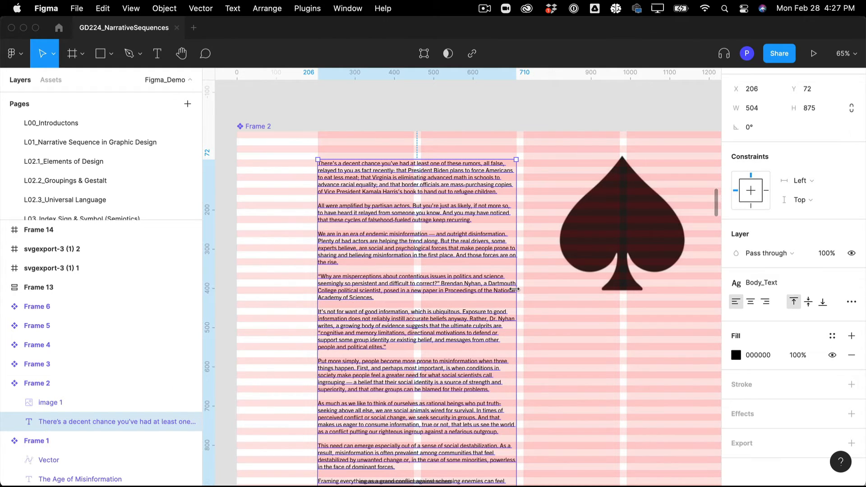
pyautogui.moveTo(514, 289); pyautogui.dragTo(517, 289)
# - Shorten Frame 2 from its lower edge to a height of 1099, trimming the empty space under the body text
pyautogui.scroll(-10, 515, 289)
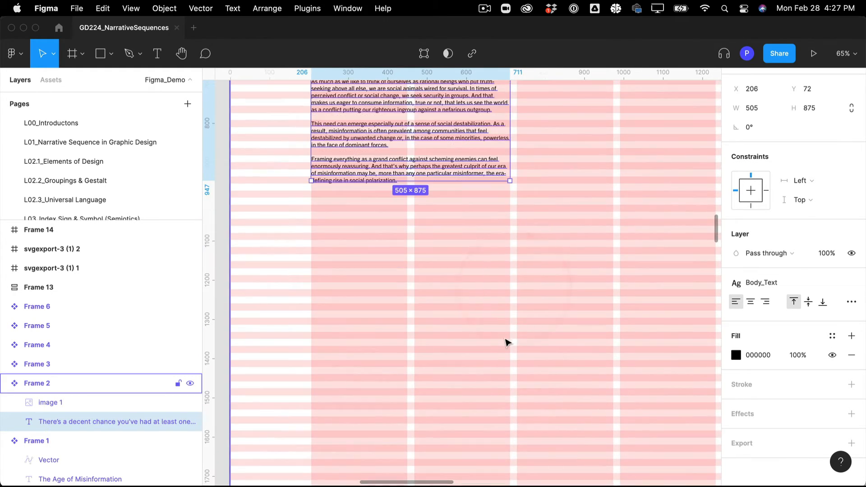
pyautogui.click(505, 340)
pyautogui.scroll(-5, 505, 341)
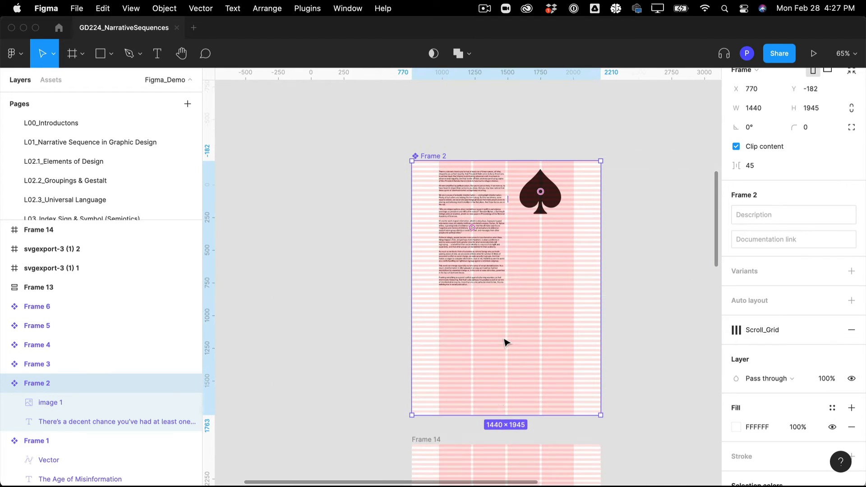
pyautogui.moveTo(495, 389); pyautogui.dragTo(489, 305)
pyautogui.scroll(5, 507, 286)
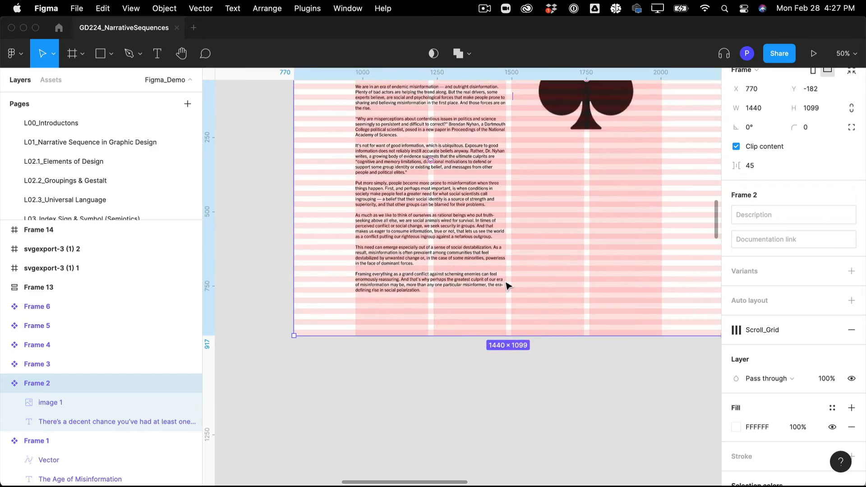
# - Draw a spacer rectangle about 79 × 90 directly below the body text in Frame 2, starting at the first column's edge
pyautogui.scroll(10, 507, 286)
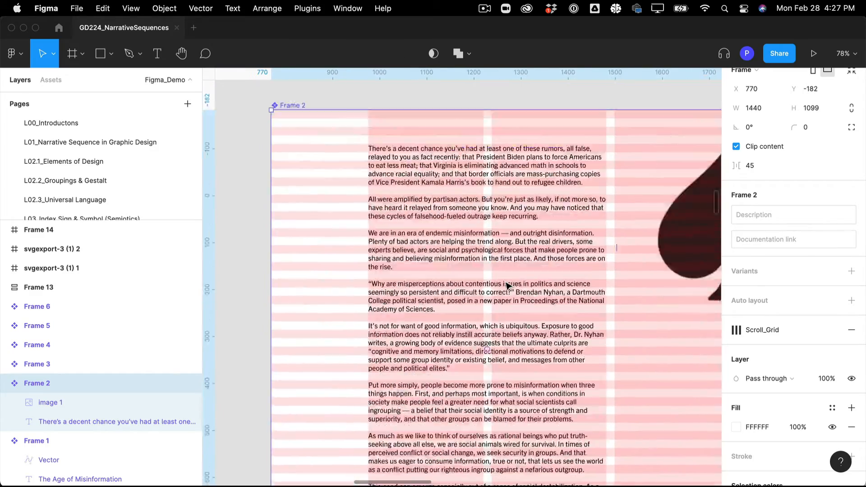
pyautogui.scroll(-6, 507, 286)
pyautogui.click(353, 377)
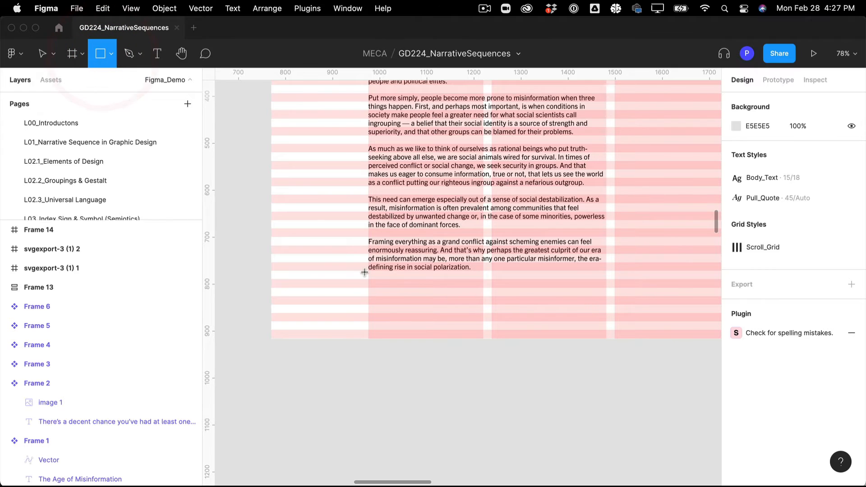
pyautogui.moveTo(368, 270)
pyautogui.mouseDown()
pyautogui.moveTo(397, 291)
pyautogui.moveTo(405, 313)
pyautogui.mouseUp()
# - Shorten Frame 2 to the spacer rectangle's lower edge, a height of 1044, and delete the rectangle
pyautogui.click(484, 315)
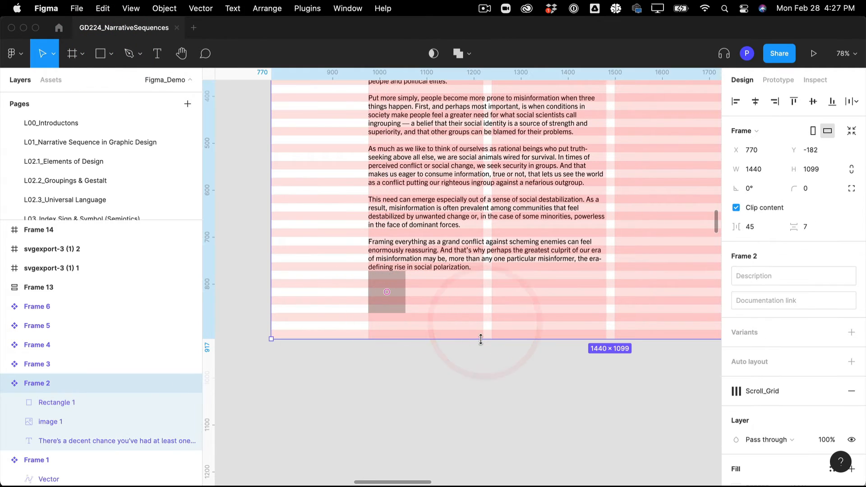
pyautogui.click(374, 293)
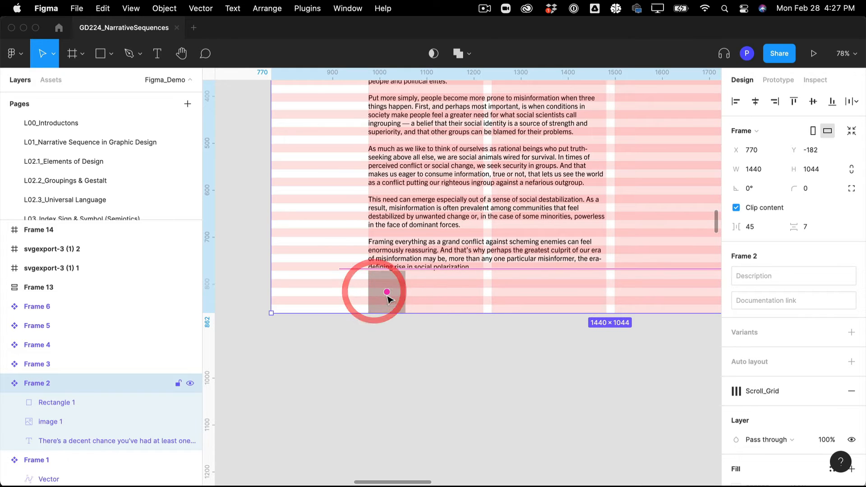
pyautogui.click(400, 380)
pyautogui.click(400, 291)
pyautogui.click(387, 289)
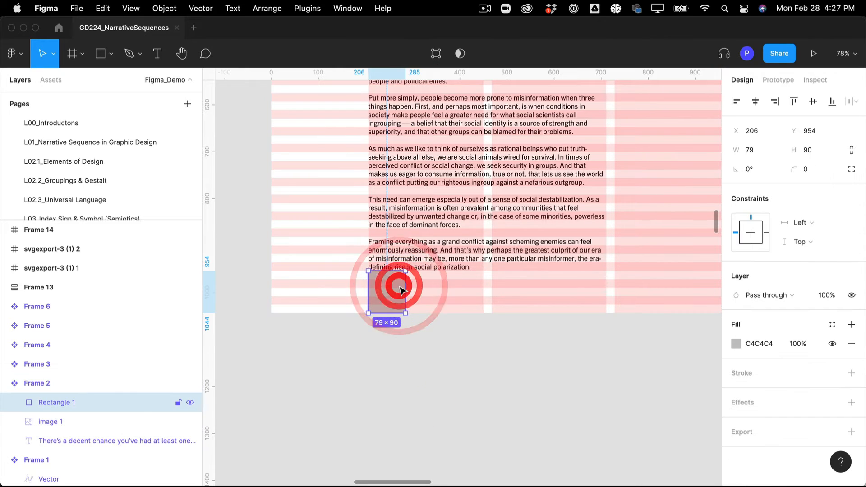
pyautogui.press('BackSpace')
# - Paste the pull quote about social and psychological forces into Frame 14 and place it at X 206, Y 126
pyautogui.scroll(-5, 440, 372)
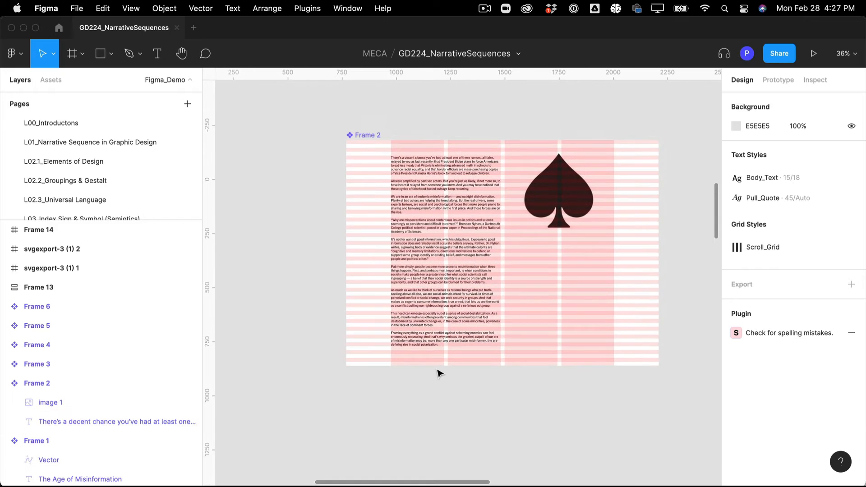
pyautogui.scroll(-10, 566, 294)
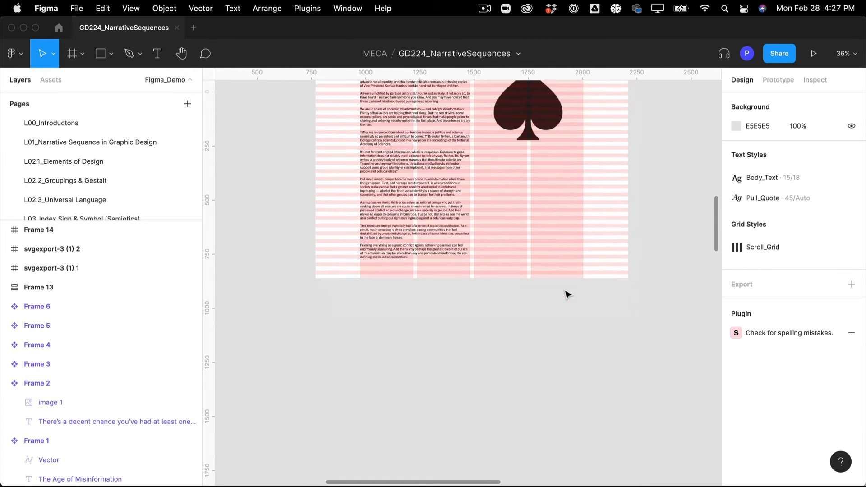
pyautogui.click(567, 294)
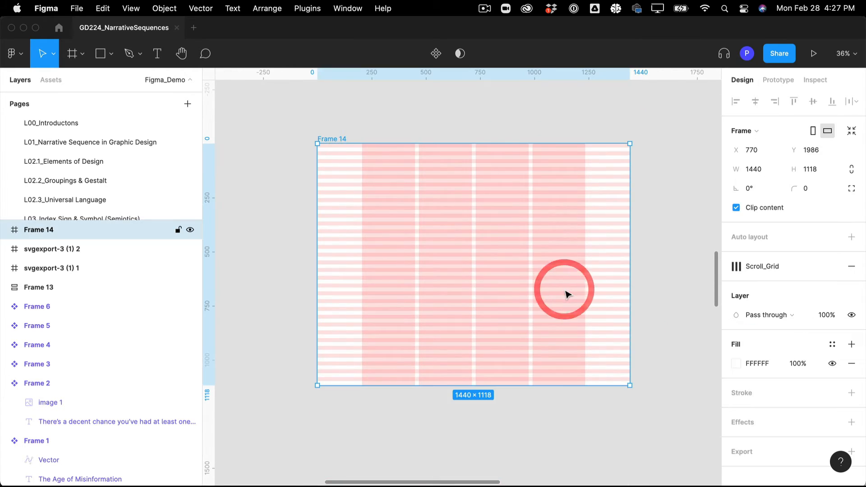
pyautogui.write("'Social and psychological forces are combining to make the sharing and believing of misinformation an endemic problem with no easy solution.")
pyautogui.moveTo(450, 243); pyautogui.dragTo(445, 190)
pyautogui.click(378, 163)
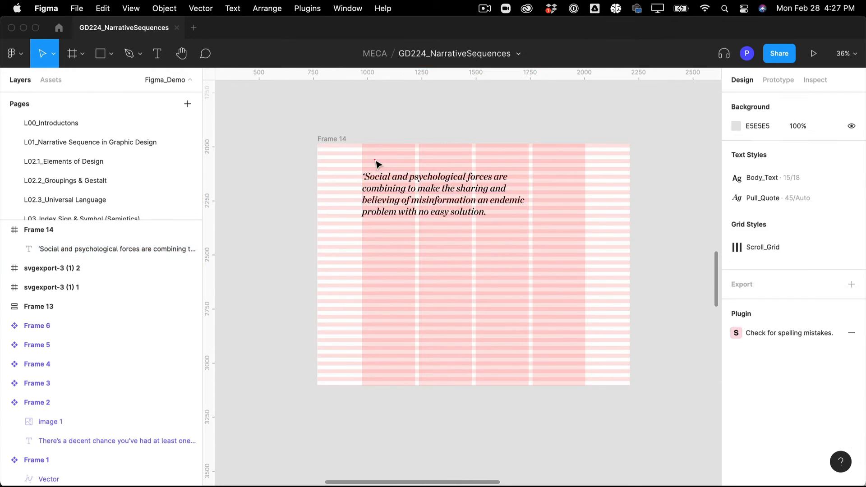
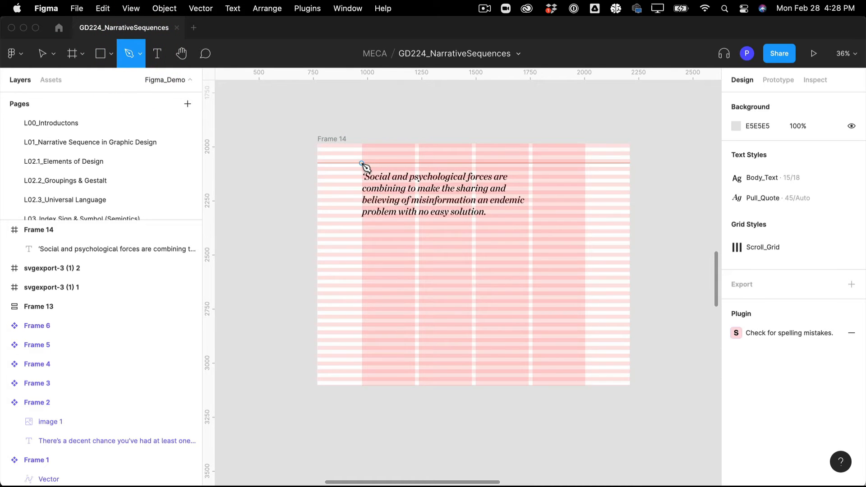
# - Draw a horizontal line above the pull quote with the Pen tool, from X 203 to X 976.5 at Y 90
pyautogui.click(361, 163)
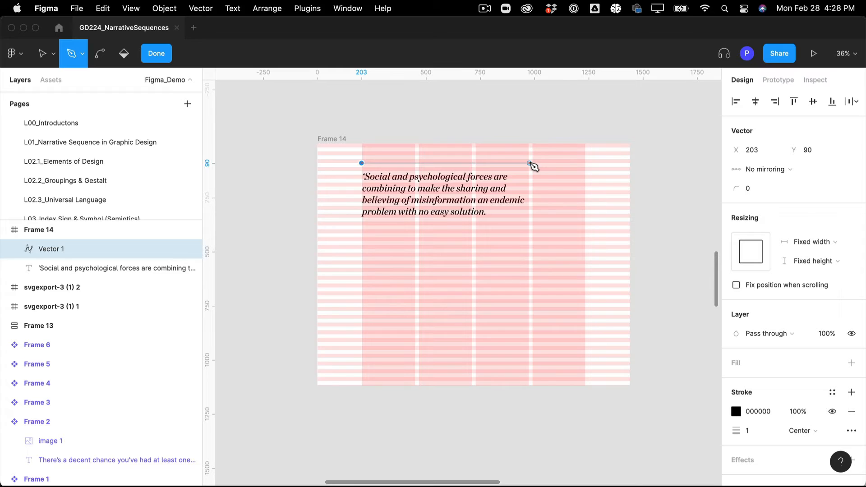
pyautogui.press('v')
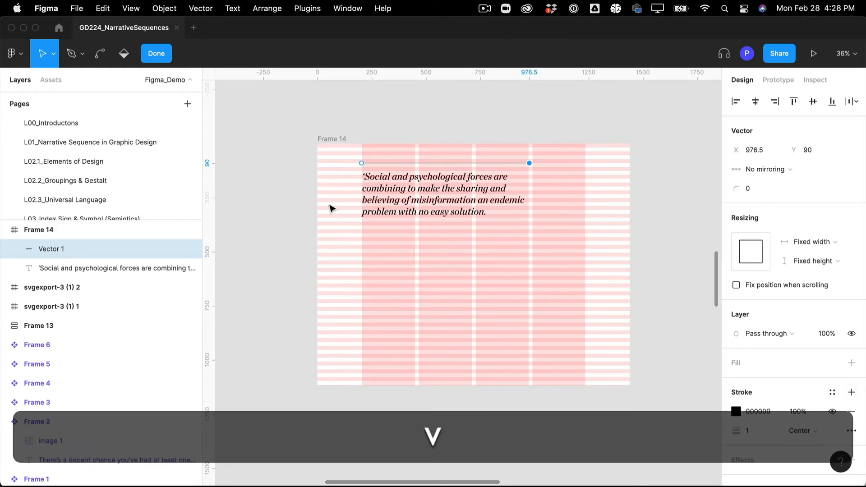
pyautogui.scroll(5, 272, 202)
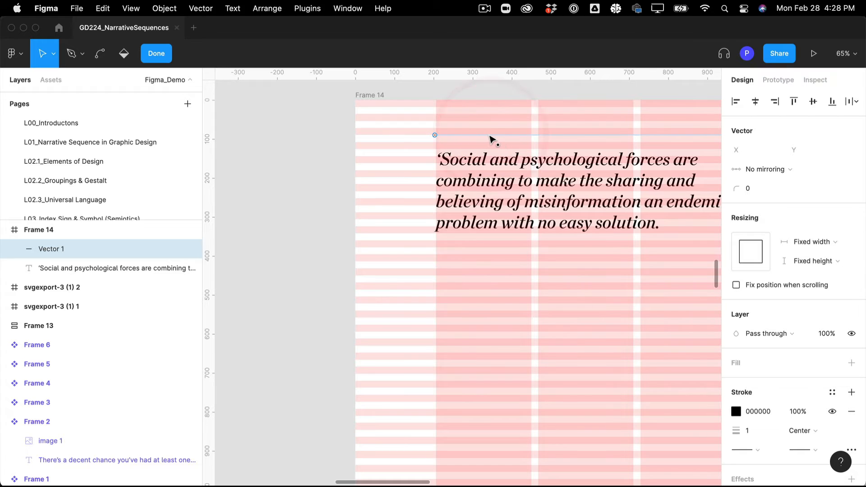
pyautogui.moveTo(490, 136); pyautogui.dragTo(489, 259)
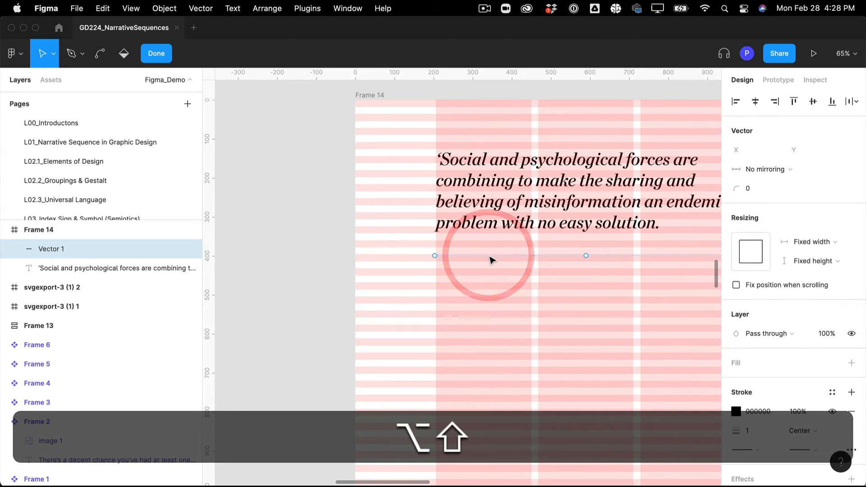
pyautogui.press('super+z')
pyautogui.click(476, 99)
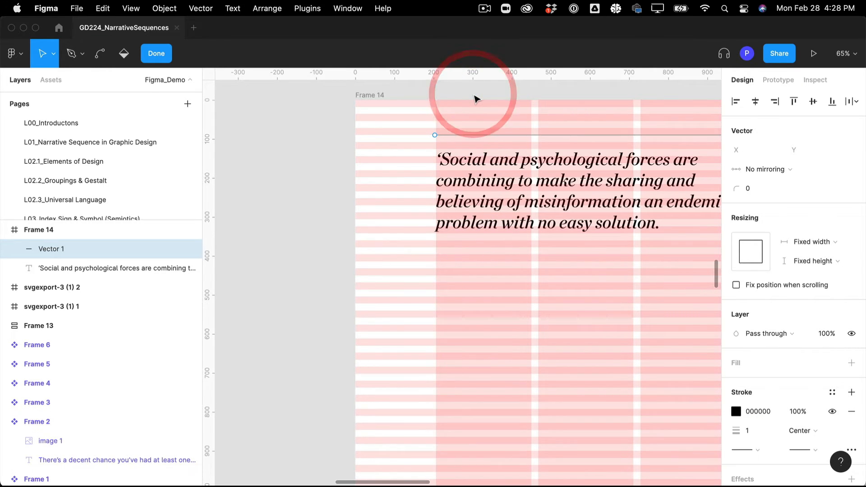
# - Leave vector editing and move the line above the pull quote to X 206, Y 72
pyautogui.click(297, 138)
pyautogui.hscroll(3, 342, 148)
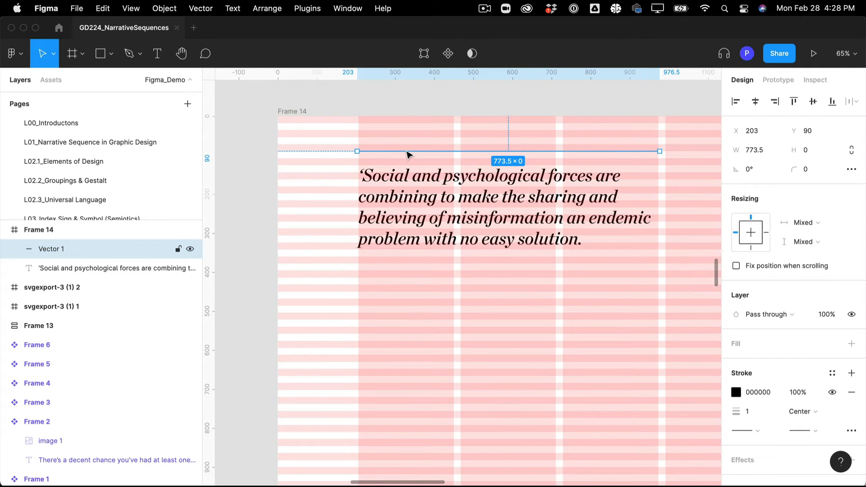
pyautogui.moveTo(409, 154); pyautogui.dragTo(412, 145)
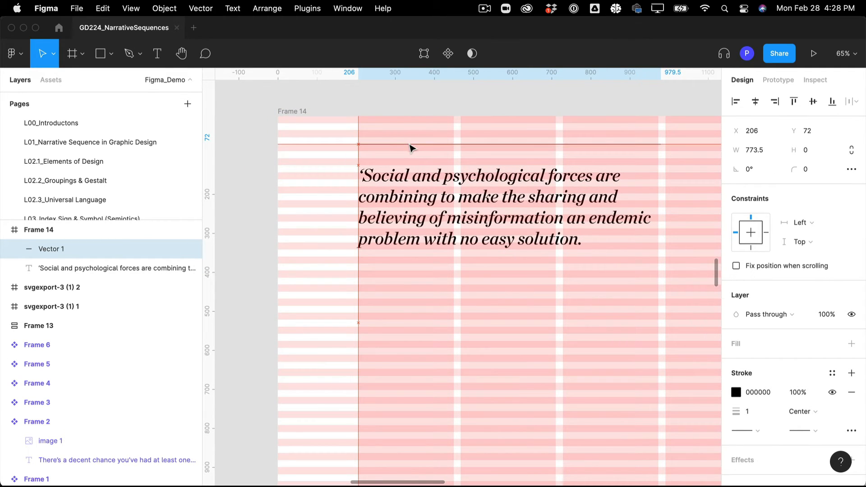
# - Move the pull quote up one grid row and duplicate the line straight down to Y 378, below the quote
pyautogui.click(400, 193)
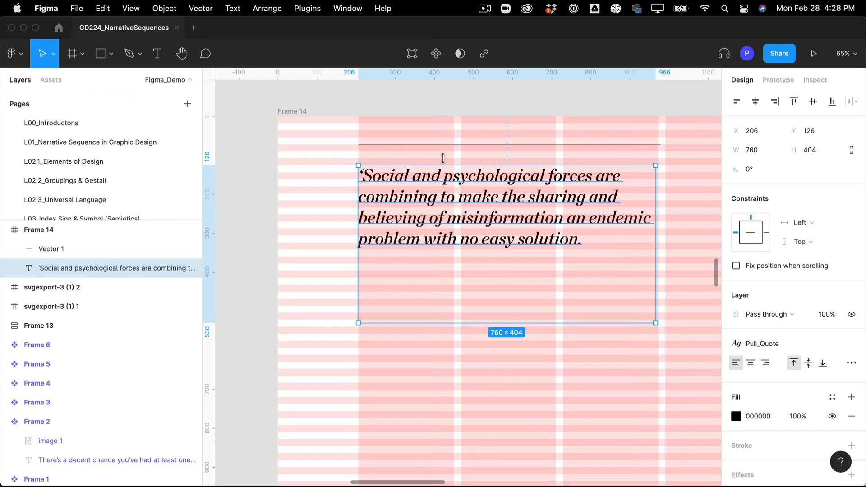
pyautogui.moveTo(444, 163); pyautogui.dragTo(449, 269)
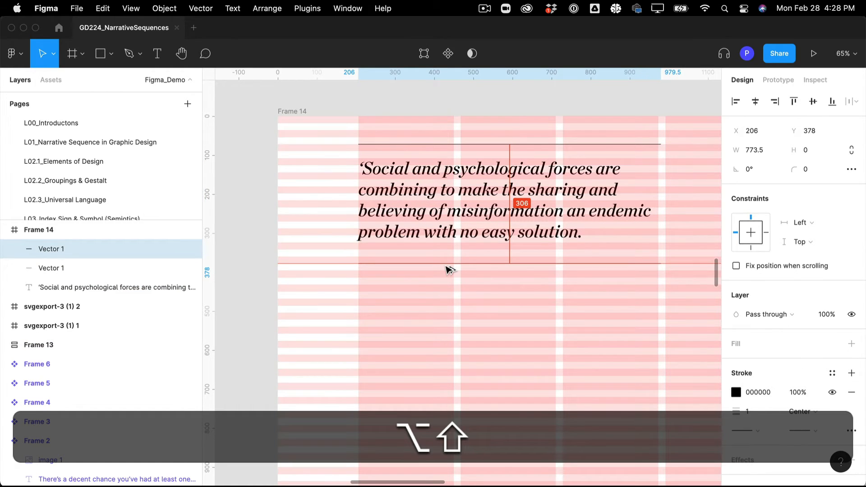
pyautogui.scroll(-5, 445, 266)
pyautogui.click(402, 320)
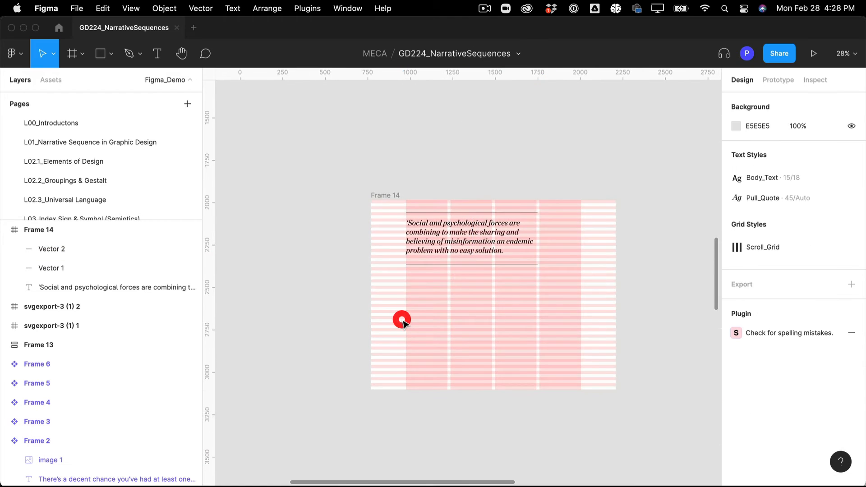
# - Draw a 130 by 90 spacer rectangle in Frame 14 directly below the lower line, at X 292, Y 378
pyautogui.scroll(4, 403, 319)
pyautogui.scroll(-3, 402, 324)
pyautogui.click(376, 165)
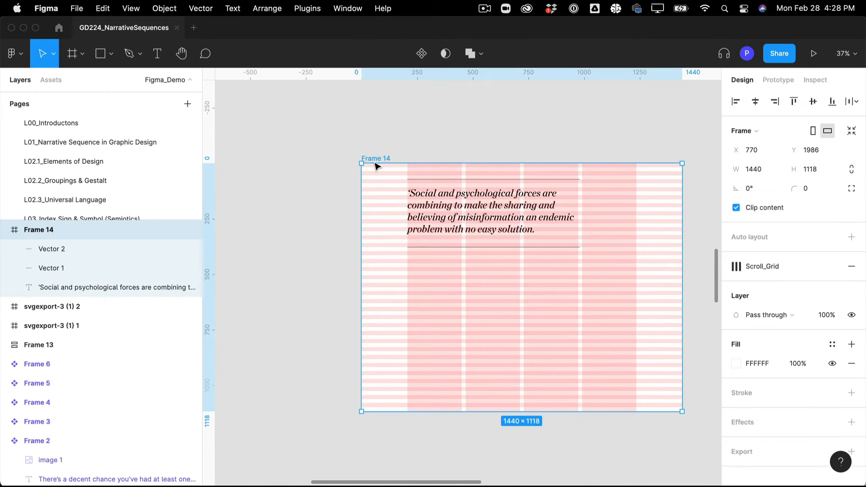
pyautogui.hscroll(2, 377, 166)
pyautogui.scroll(5, 433, 130)
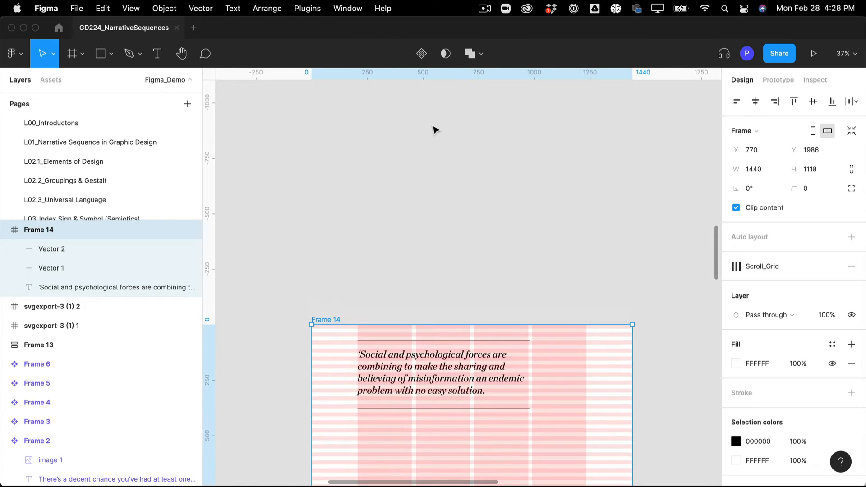
pyautogui.scroll(-6, 433, 128)
pyautogui.scroll(3, 432, 124)
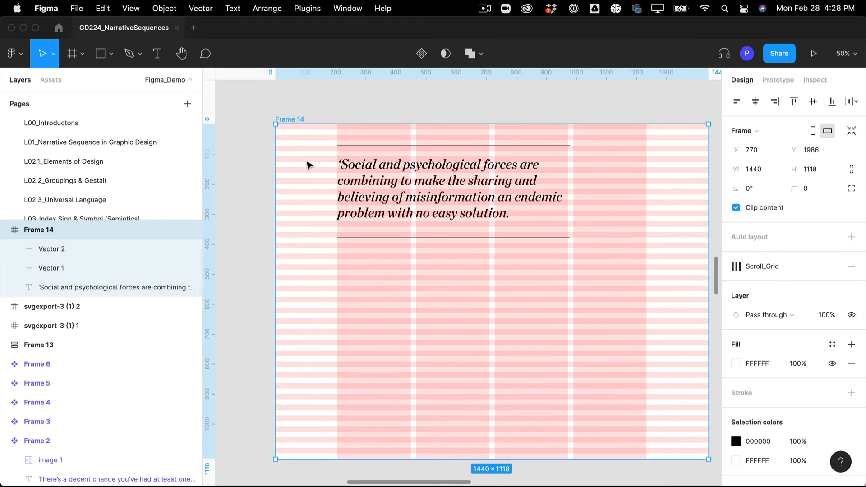
pyautogui.press('m')
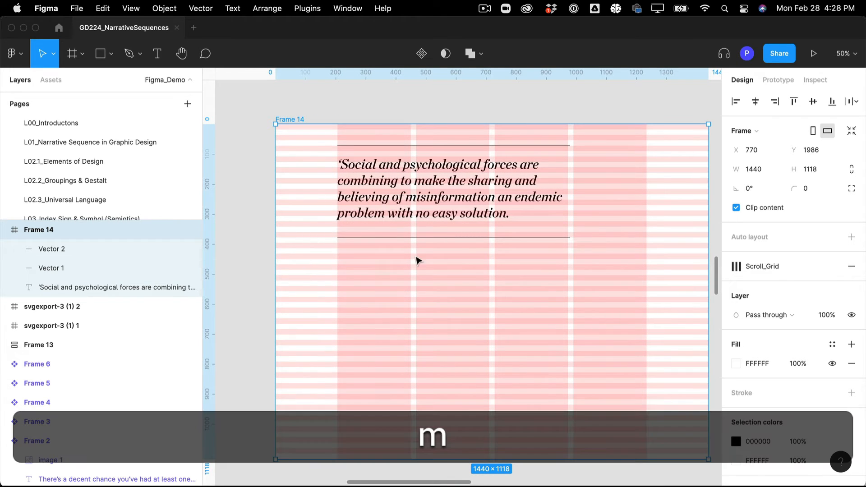
pyautogui.click(111, 54)
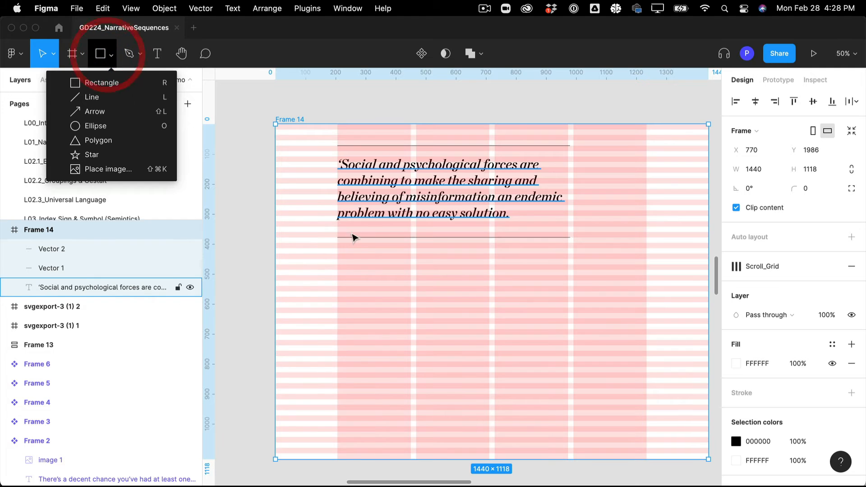
pyautogui.click(118, 83)
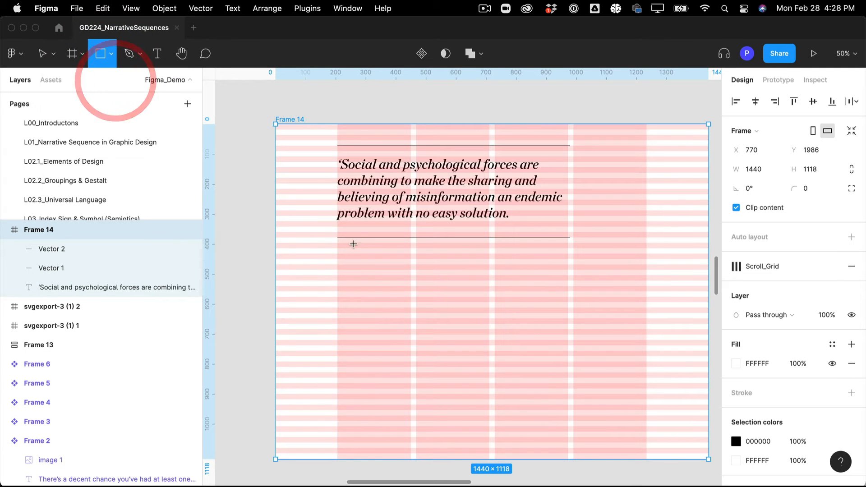
pyautogui.moveTo(363, 237); pyautogui.dragTo(403, 265)
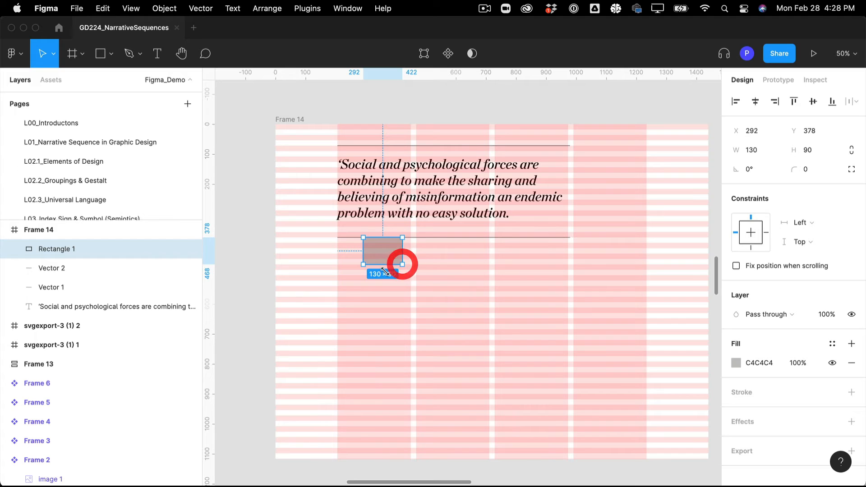
# - Shorten Frame 14 to a height of 468, matching the spacer rectangle's bottom edge, and delete the rectangle
pyautogui.click(290, 118)
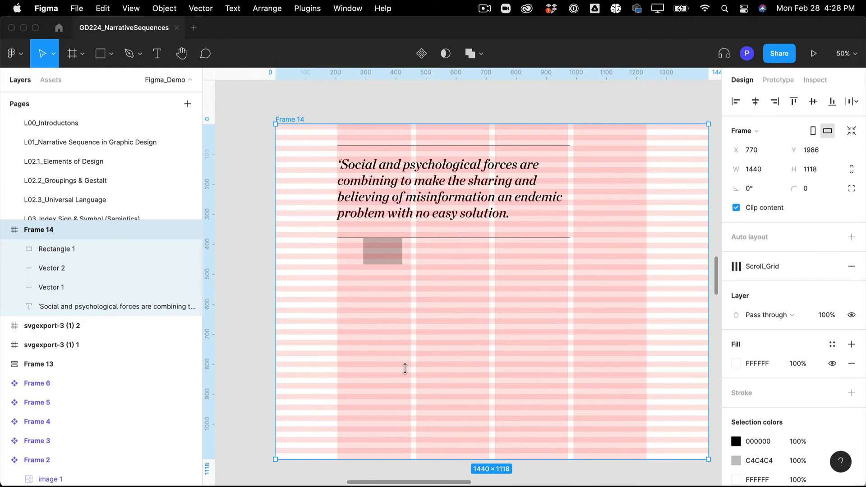
pyautogui.moveTo(405, 369); pyautogui.dragTo(399, 265)
pyautogui.click(397, 279)
pyautogui.click(387, 250)
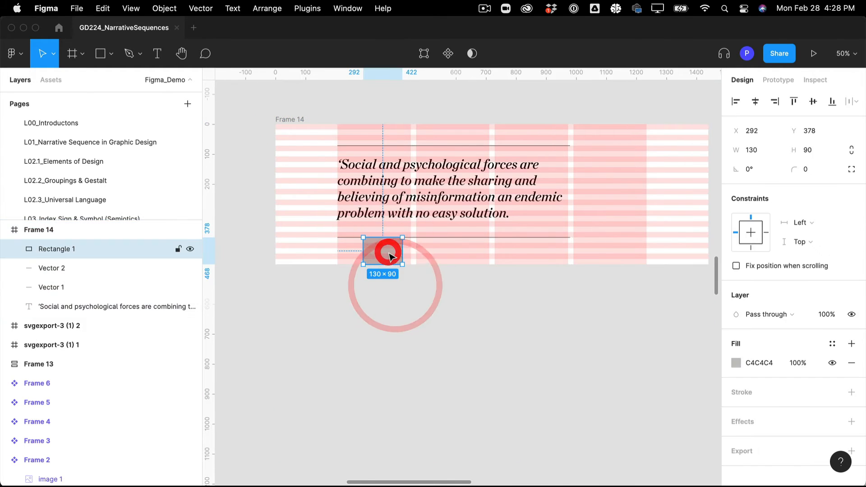
pyautogui.press('BackSpace')
# - Convert Frame 14 into a component and apply the Very Dark Gray color style to its fill
pyautogui.scroll(-2, 388, 255)
pyautogui.scroll(4, 387, 255)
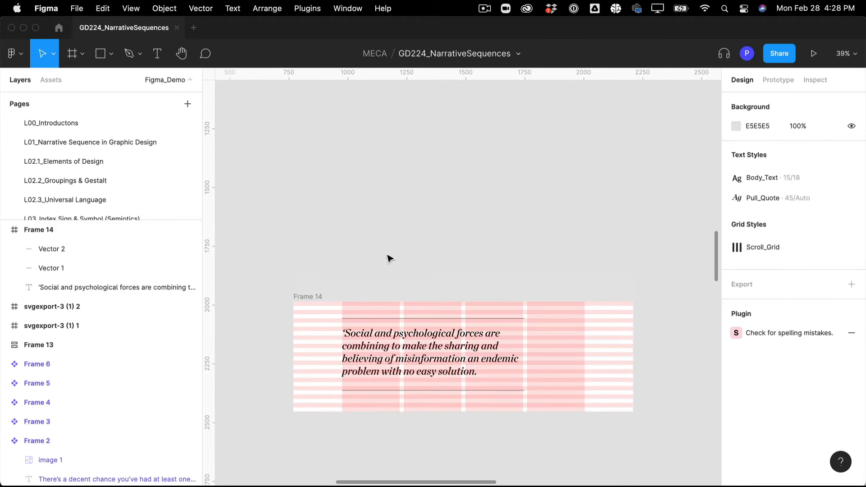
pyautogui.click(309, 299)
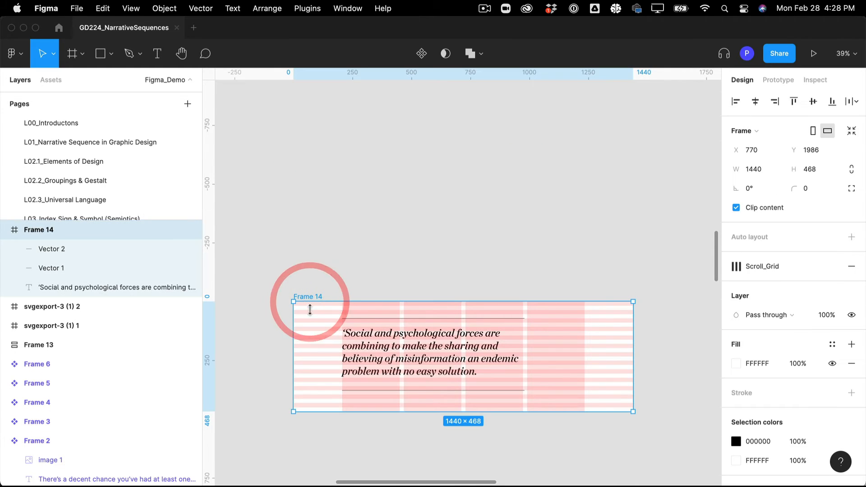
pyautogui.click(763, 471)
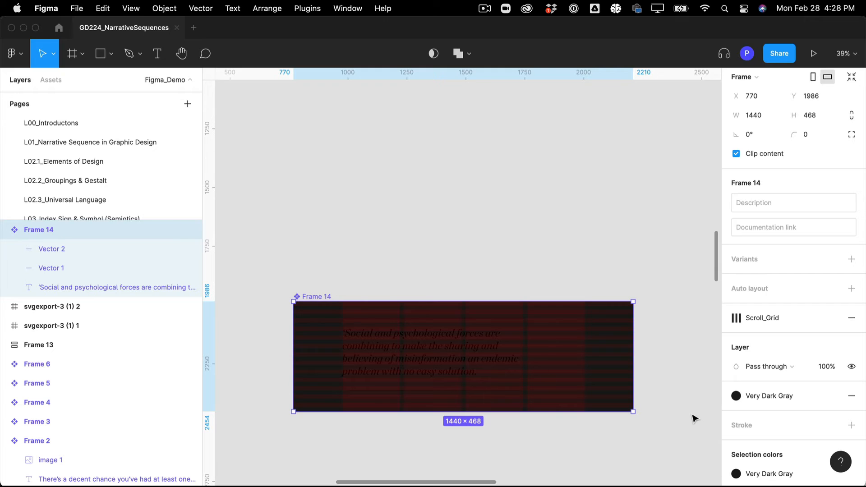
# - Apply the White color style to Frame 14's pull quote text and to the strokes of both lines
pyautogui.click(75, 285)
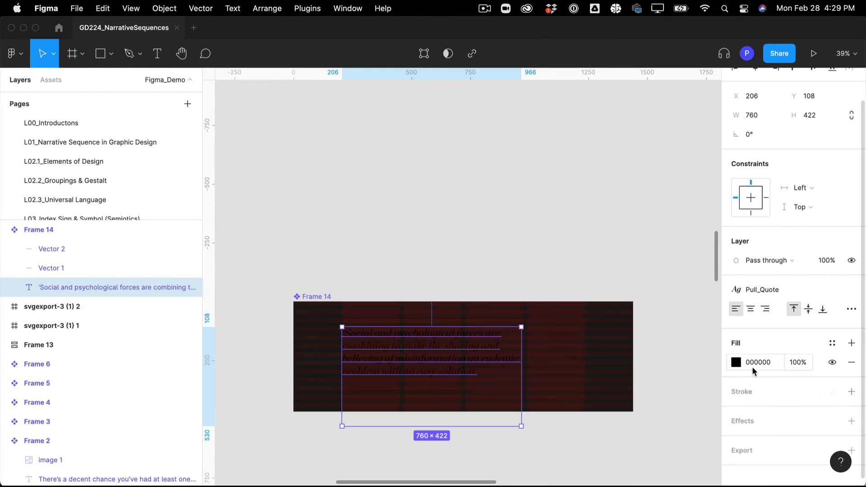
pyautogui.click(831, 343)
pyautogui.click(764, 451)
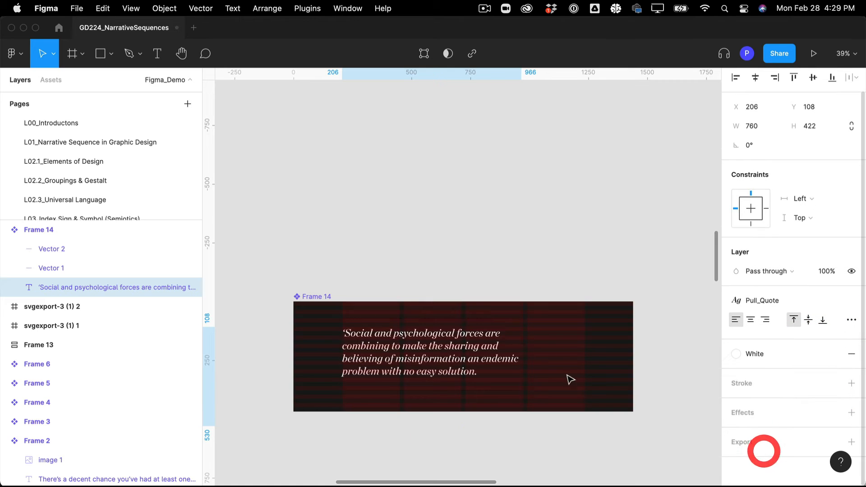
pyautogui.click(70, 247)
pyautogui.keyDown('shift'); pyautogui.click(67, 268); pyautogui.keyUp('shift')
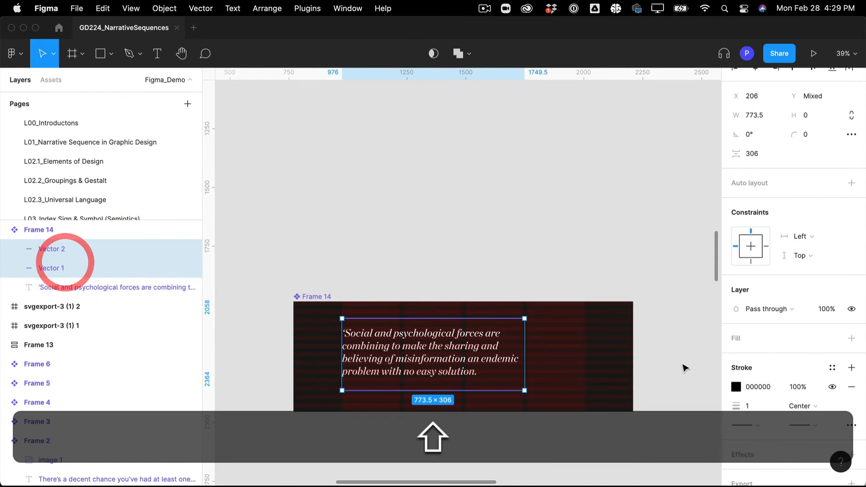
pyautogui.click(832, 367)
pyautogui.click(764, 448)
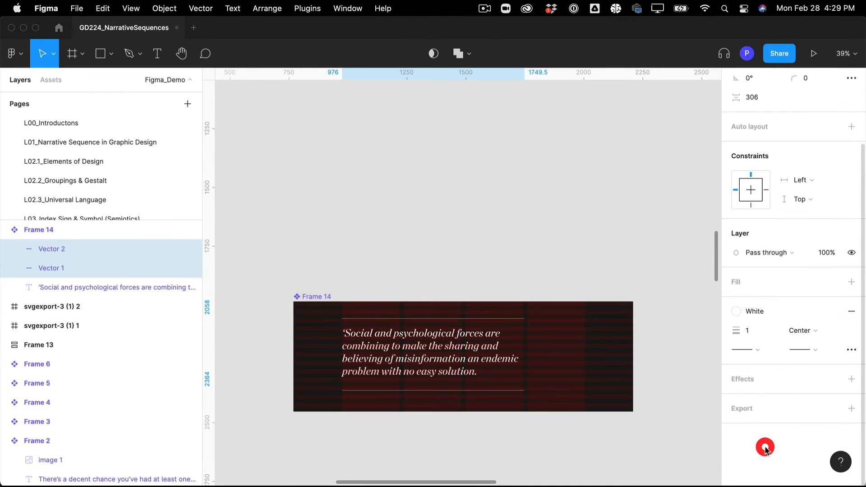
pyautogui.click(595, 205)
# - Place an instance of Frame 14 in Frame 13, between the spade text section and the crowd photo
pyautogui.scroll(-5, 592, 210)
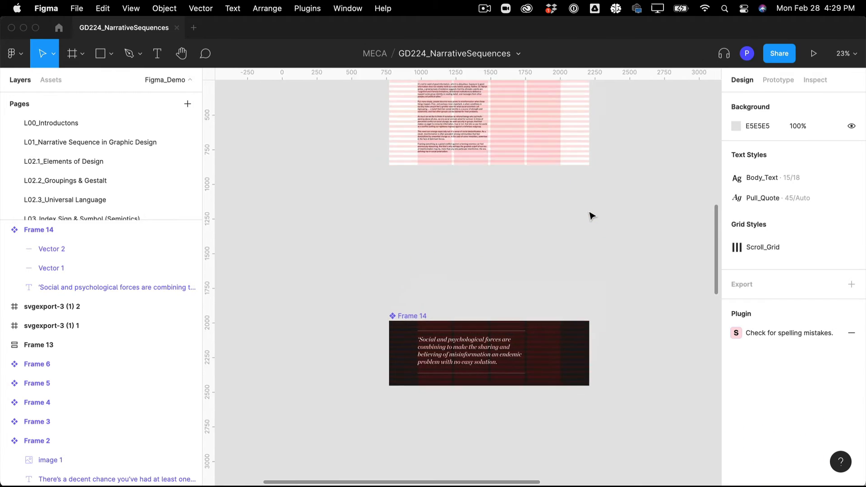
pyautogui.scroll(-5, 592, 215)
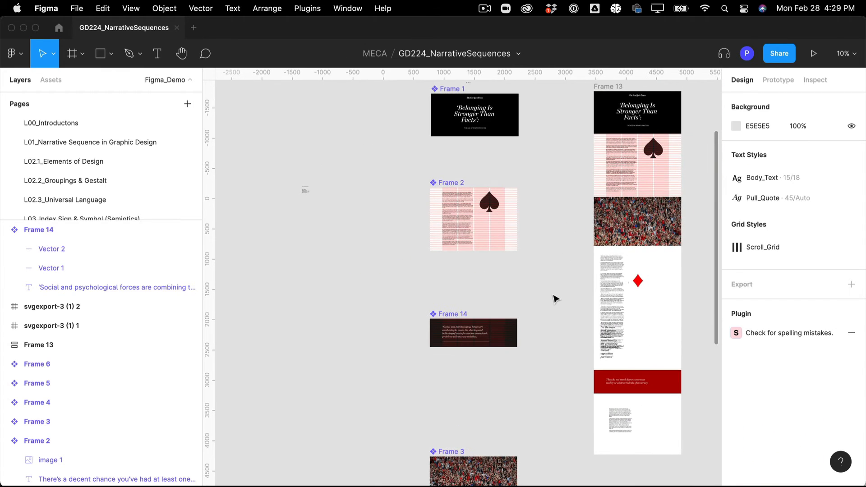
pyautogui.hscroll(2, 556, 299)
pyautogui.scroll(1, 556, 299)
pyautogui.moveTo(480, 354); pyautogui.dragTo(576, 220)
pyautogui.click(498, 316)
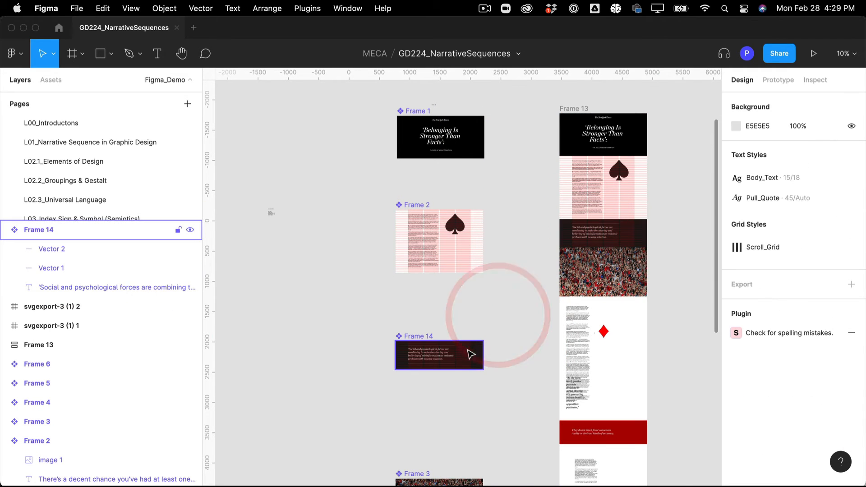
pyautogui.doubleClick(438, 357)
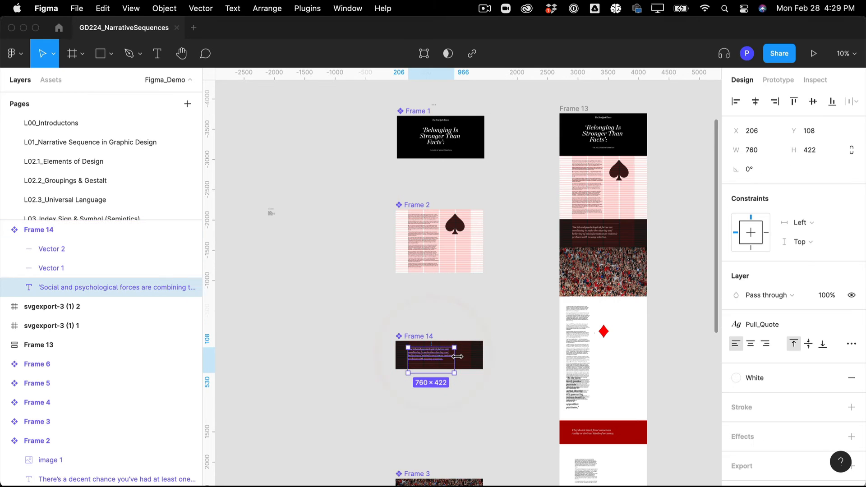
pyautogui.press('cmd+z')
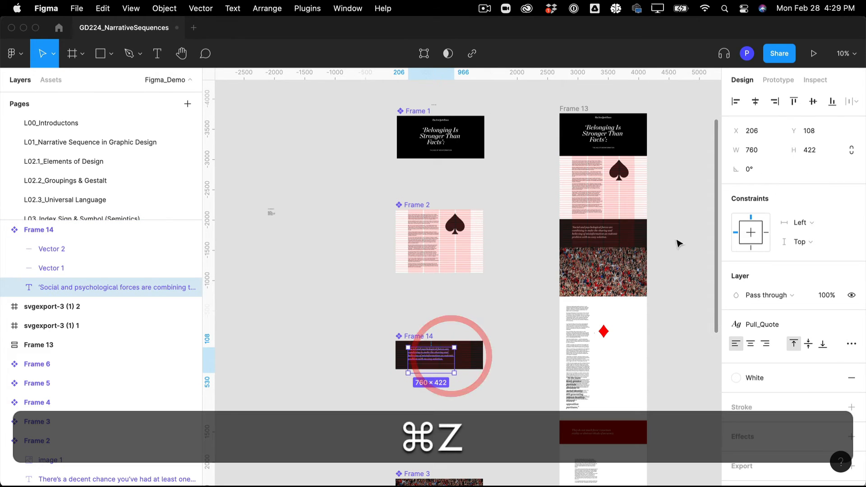
pyautogui.click(693, 306)
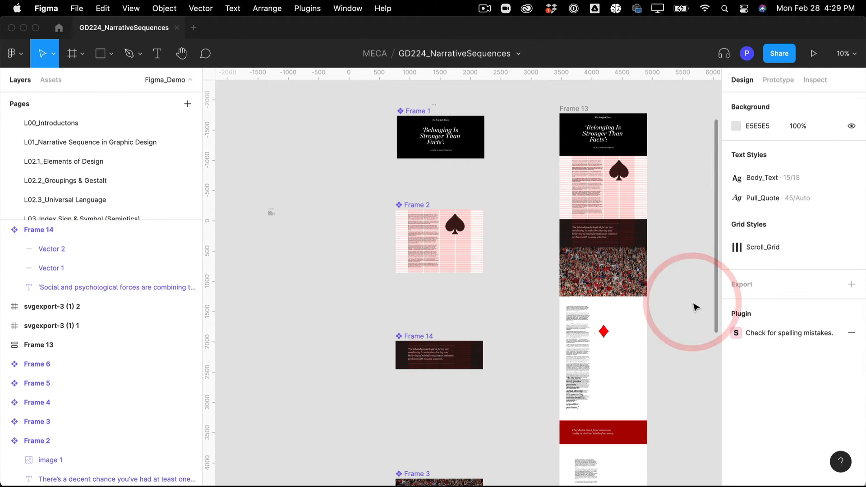
# - Move Frame 3 with the crowd photo up until it sits just below Frame 14
pyautogui.scroll(-3, 594, 385)
pyautogui.moveTo(465, 438); pyautogui.dragTo(471, 359)
pyautogui.click(301, 330)
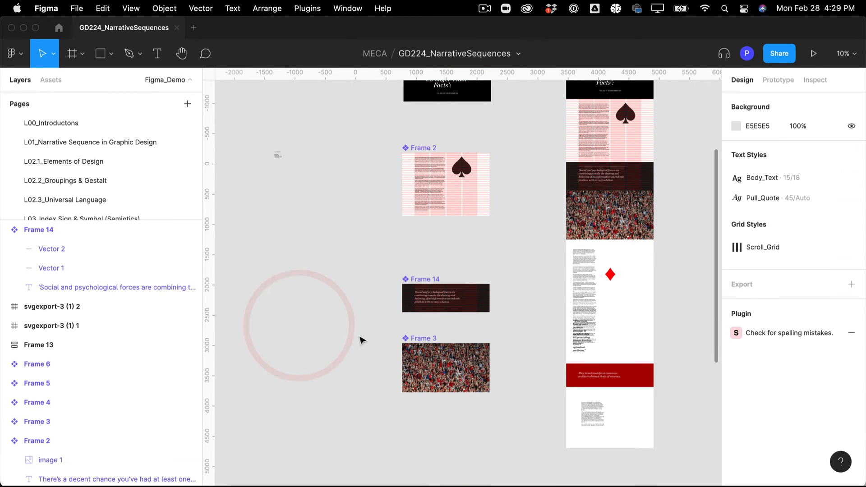
# - Apply the Scroll_Grid layout grid style to Frame 4
pyautogui.scroll(-3, 360, 340)
pyautogui.scroll(-5, 360, 338)
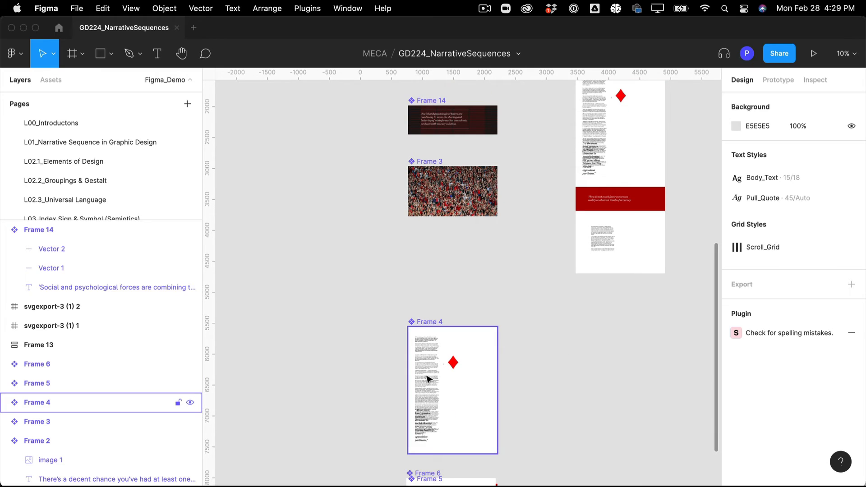
pyautogui.click(476, 393)
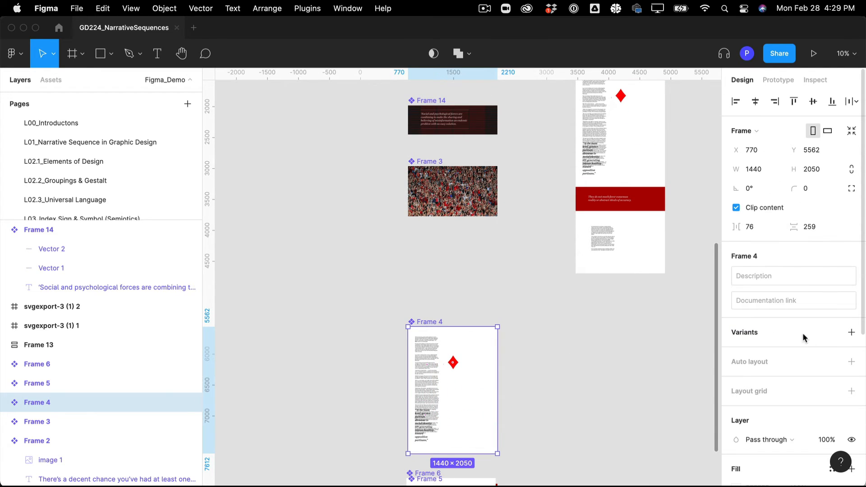
pyautogui.click(833, 391)
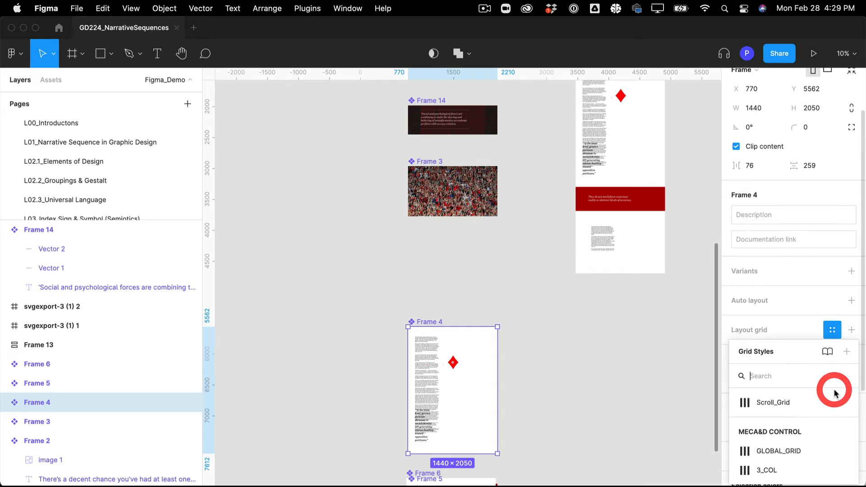
pyautogui.click(804, 403)
# - Move Frame 4's body text block to the start of the third grid column, at X 729, Y 78
pyautogui.scroll(5, 558, 374)
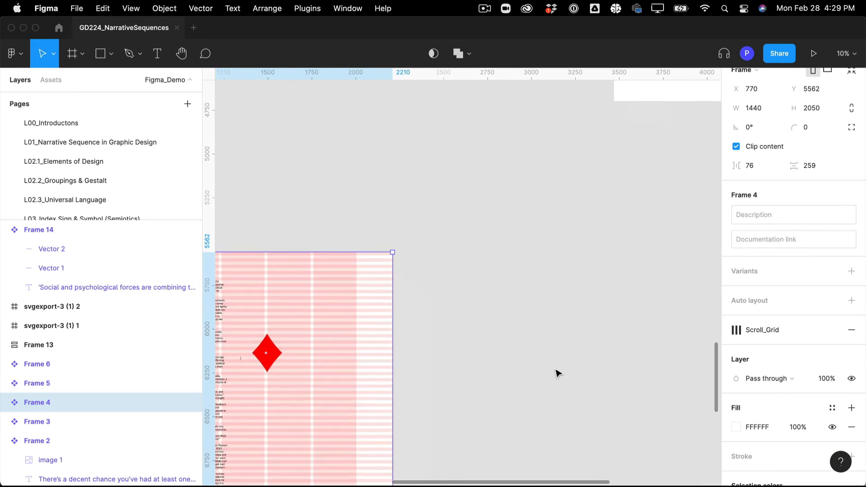
pyautogui.hscroll(-5, 557, 374)
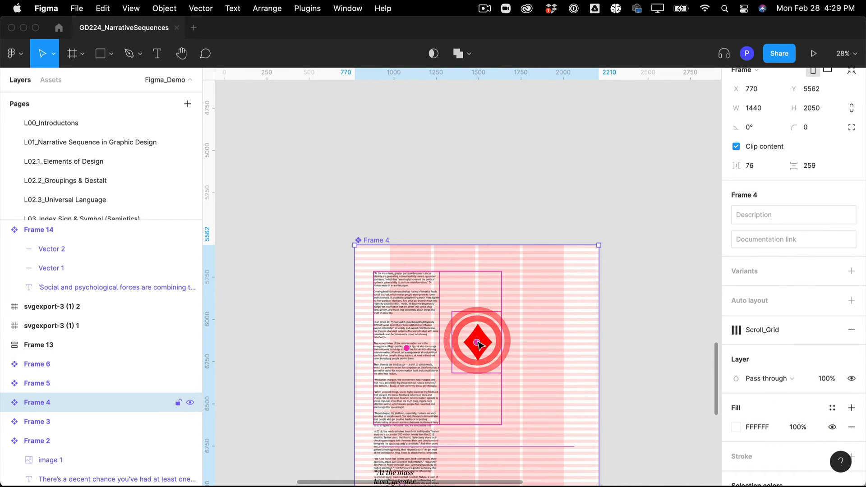
pyautogui.click(497, 213)
pyautogui.click(392, 300)
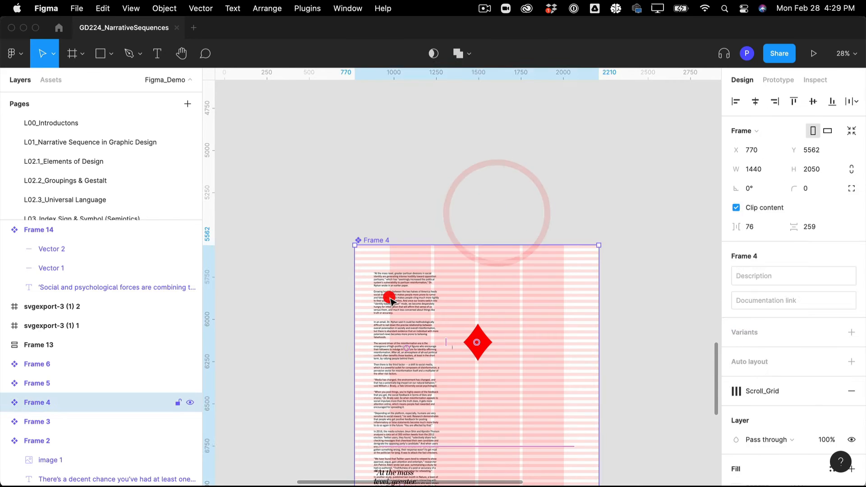
pyautogui.moveTo(392, 299); pyautogui.dragTo(496, 288)
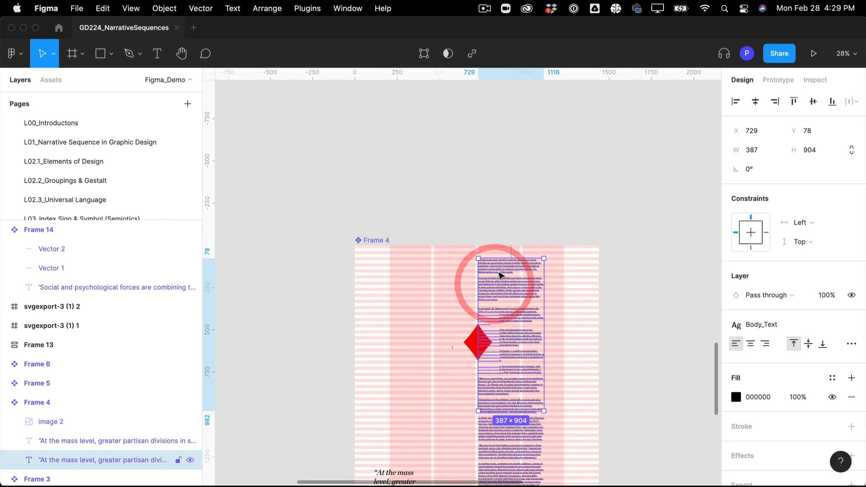
# - Extend the body text block's top edge to Y 72 and widen the block to the fourth column's outer edge
pyautogui.scroll(5, 496, 288)
pyautogui.moveTo(511, 239); pyautogui.dragTo(512, 235)
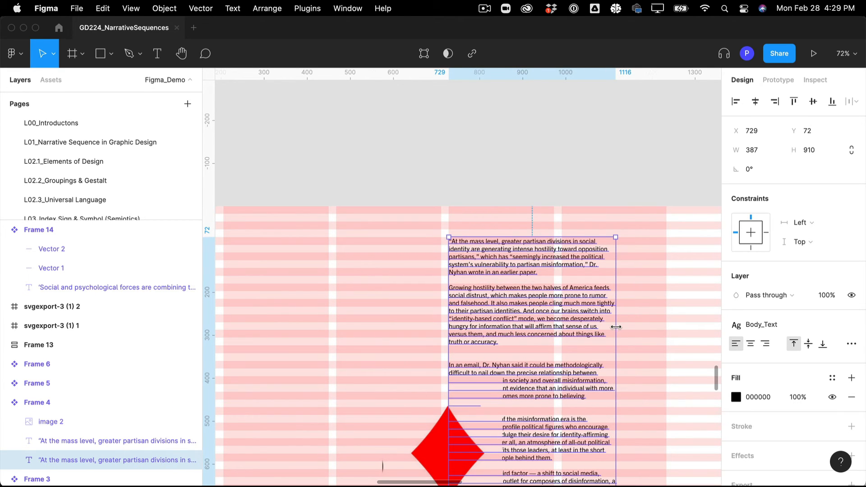
pyautogui.moveTo(615, 324); pyautogui.dragTo(665, 323)
# - Enlarge the red diamond image in Frame 4 to 487 by 606 and position it over the first two columns at X 209, Y -48
pyautogui.moveTo(441, 441); pyautogui.dragTo(329, 277)
pyautogui.scroll(2, 340, 315)
pyautogui.scroll(-5, 347, 347)
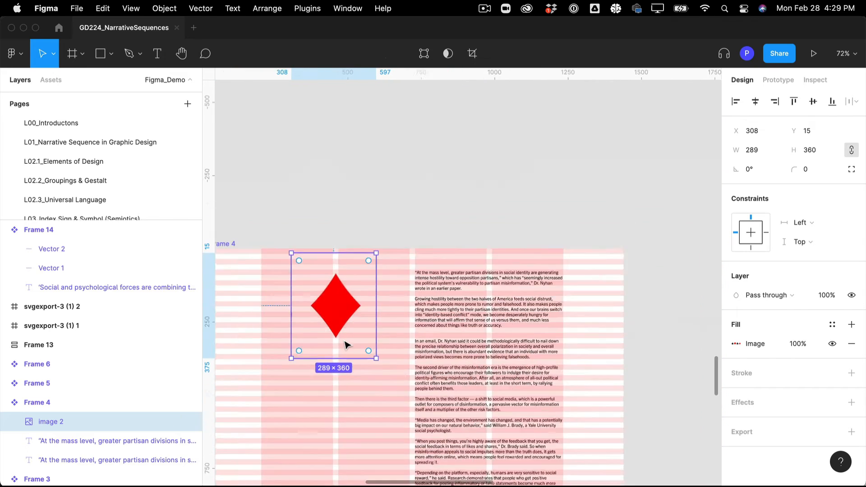
pyautogui.moveTo(367, 353); pyautogui.dragTo(386, 356)
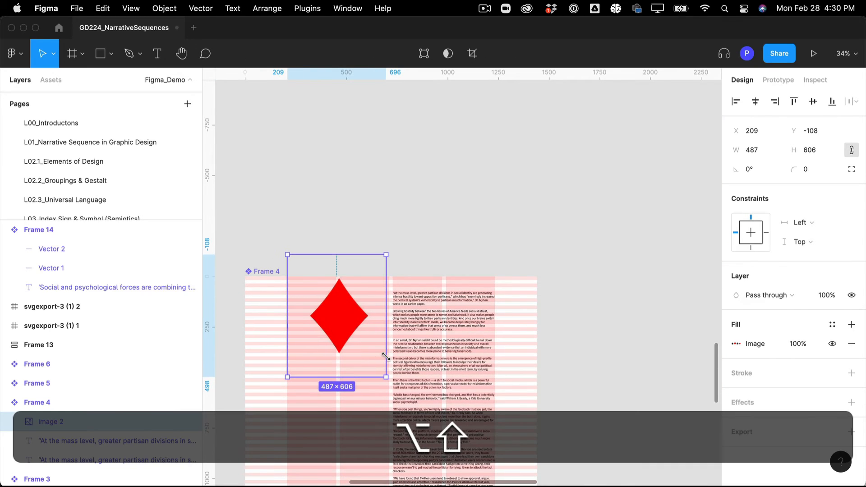
pyautogui.moveTo(344, 334); pyautogui.dragTo(347, 345)
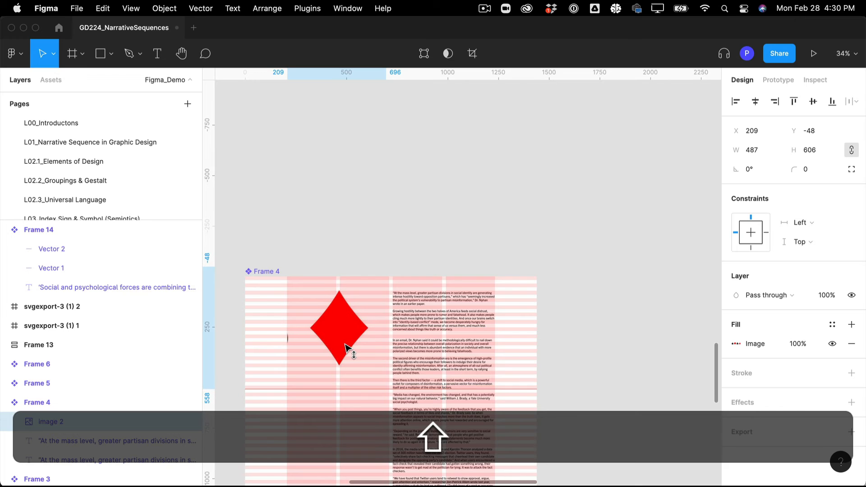
pyautogui.click(495, 222)
pyautogui.scroll(-20, 494, 220)
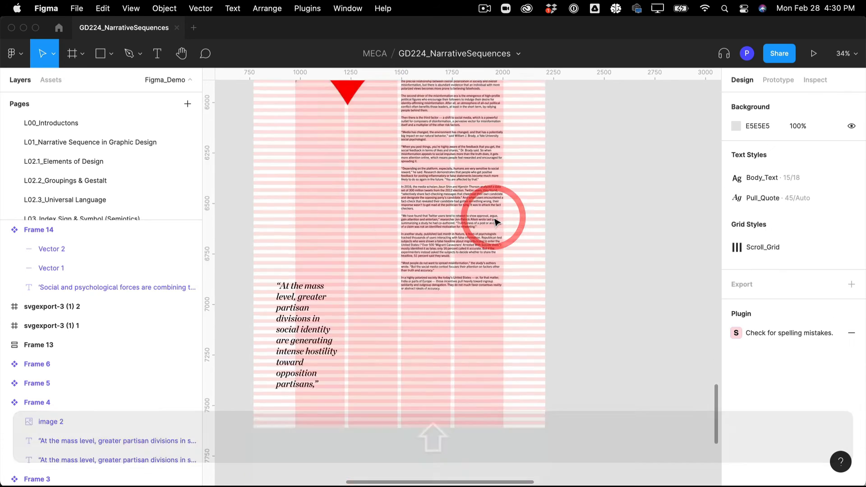
# - Move Frame 4's pull quote below the body text to the third column's start at X 729, Y 1446, widening it to 479
pyautogui.scroll(3, 388, 257)
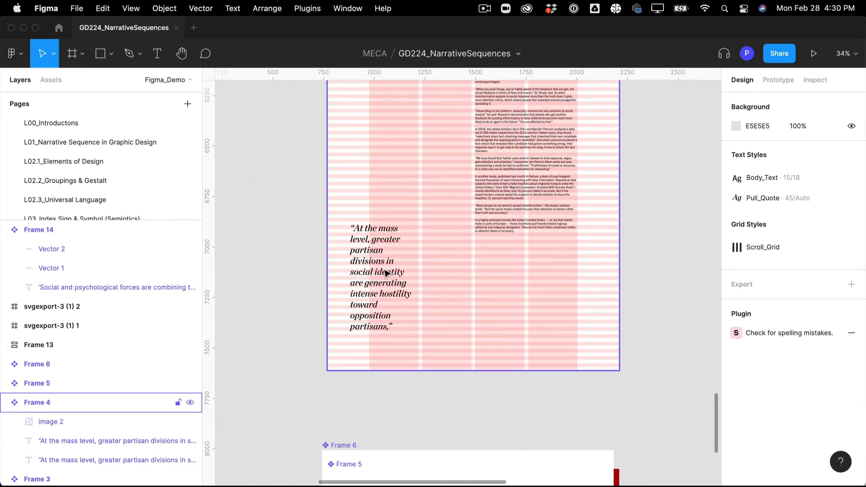
pyautogui.click(384, 271)
pyautogui.moveTo(385, 250); pyautogui.dragTo(397, 148)
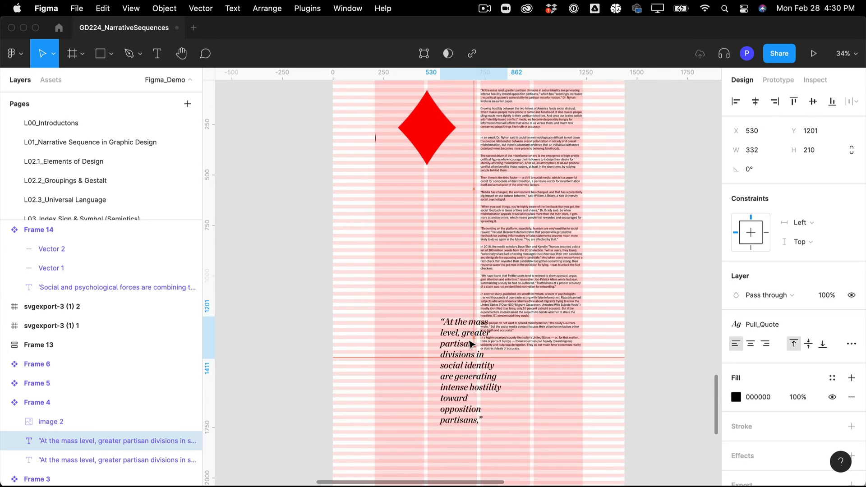
pyautogui.moveTo(470, 344); pyautogui.dragTo(577, 393)
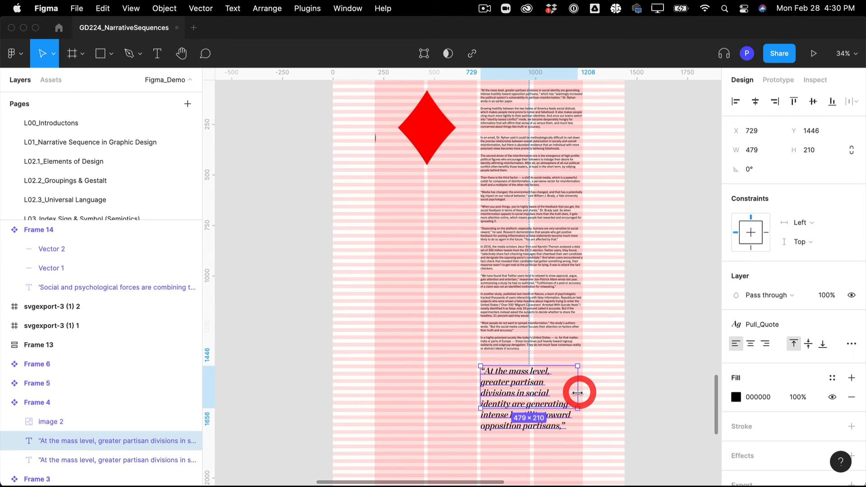
# - Enlarge the pull quote's text box to 505 by 444, ending at the fourth column's outer edge, and lower it to Y 1500
pyautogui.scroll(-2, 576, 390)
pyautogui.scroll(-3, 579, 397)
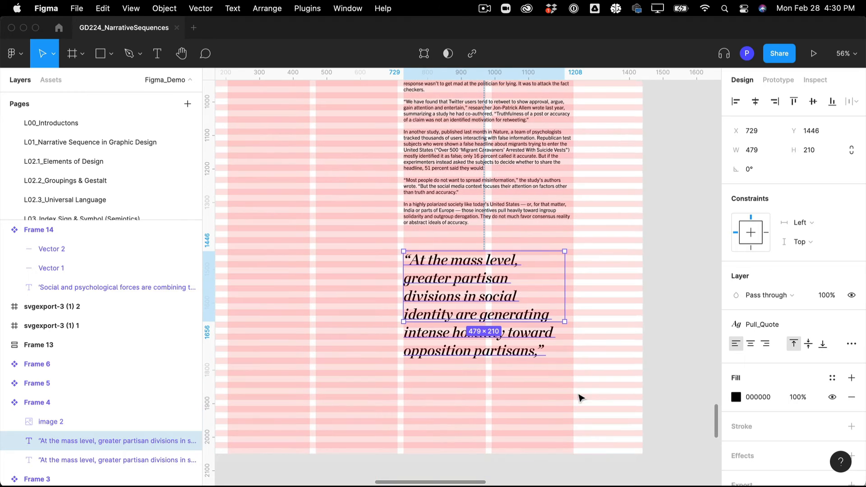
pyautogui.moveTo(564, 323); pyautogui.dragTo(573, 402)
pyautogui.moveTo(490, 312); pyautogui.dragTo(496, 333)
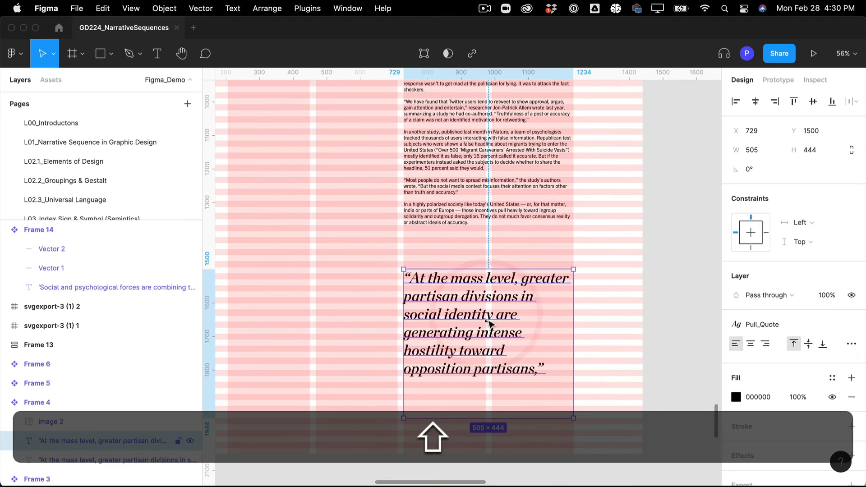
pyautogui.click(600, 226)
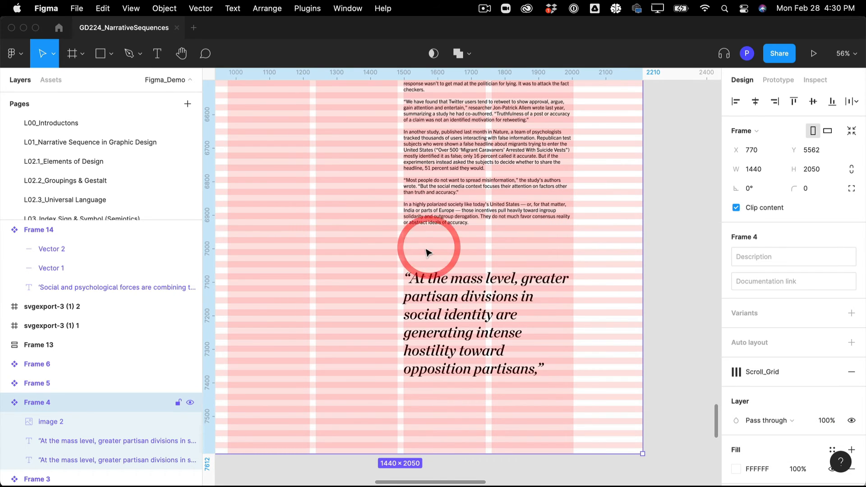
# - Draw a horizontal line with the Pen tool above the pull quote, 506 wide at X 729, Y 1437
pyautogui.scroll(1, 424, 253)
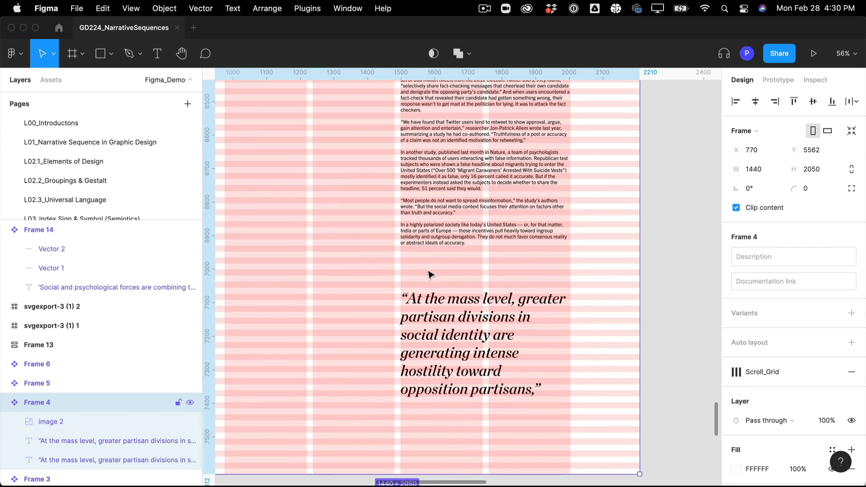
pyautogui.click(138, 54)
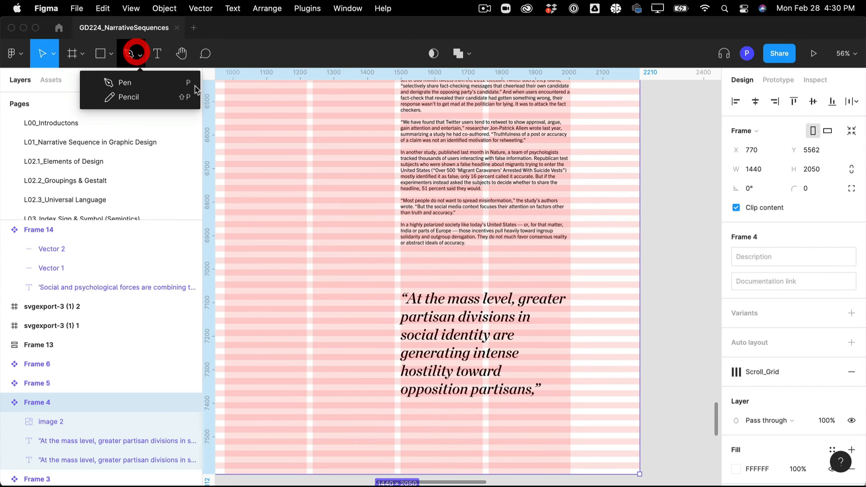
pyautogui.click(131, 82)
pyautogui.click(400, 270)
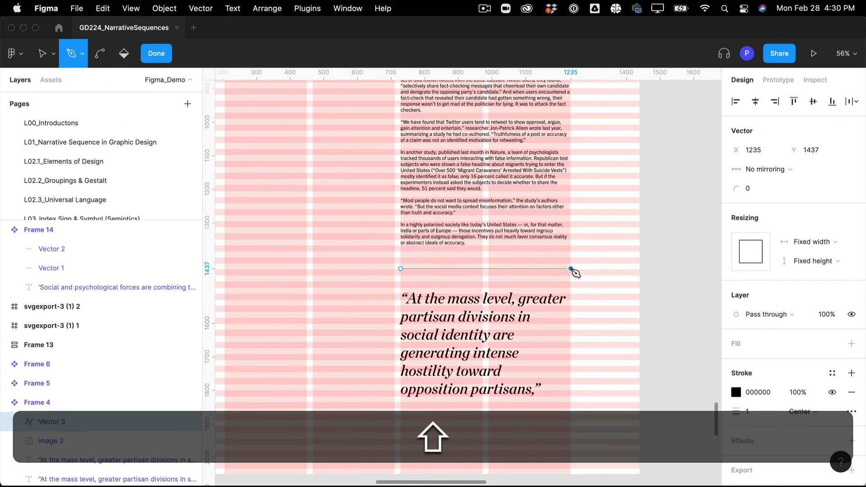
pyautogui.press('v')
pyautogui.click(599, 256)
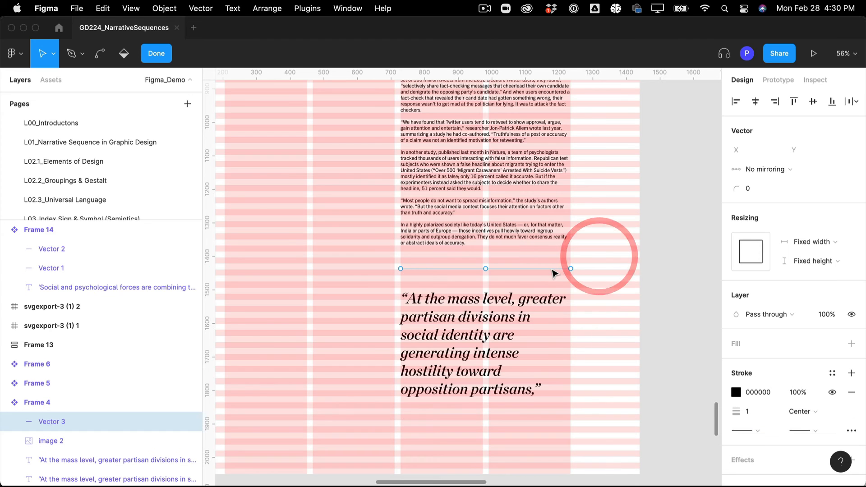
pyautogui.click(489, 312)
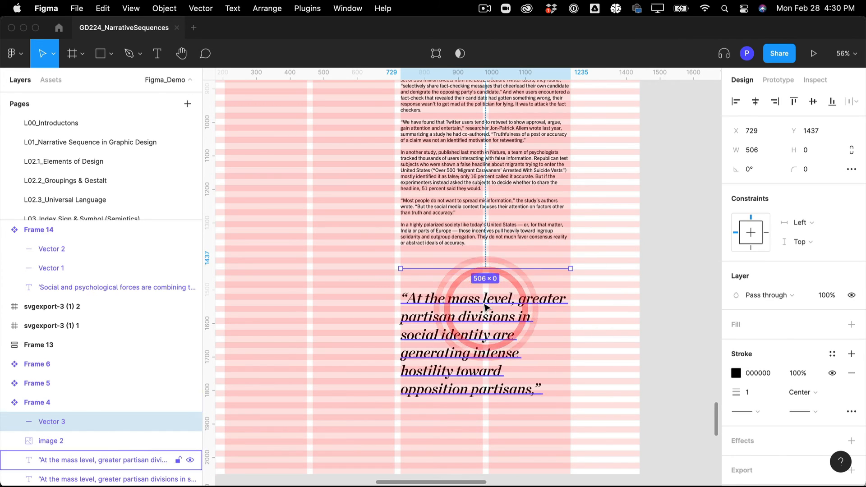
# - Nudge the pull quote slightly upward and duplicate the line beneath it at Y 1872
pyautogui.click(487, 301)
pyautogui.moveTo(488, 284); pyautogui.dragTo(502, 421)
pyautogui.click(496, 269)
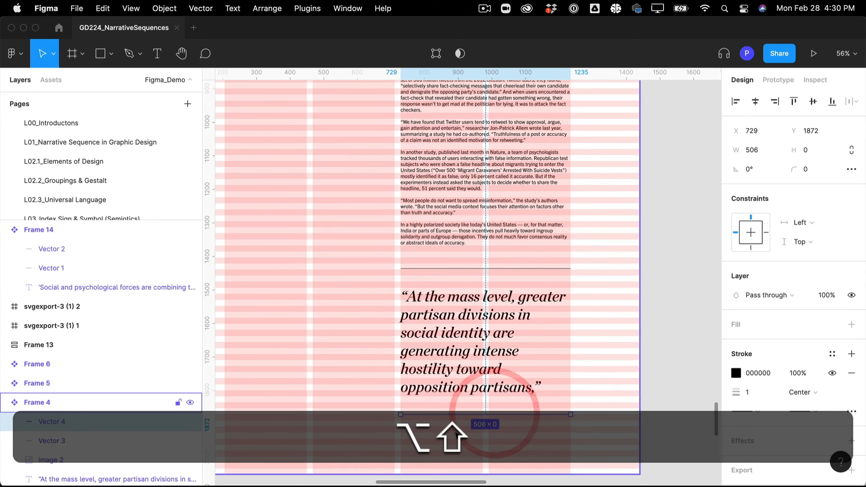
# - Draw a 100 by 72 spacer rectangle directly beneath the lower line at X 833, Y 1872
pyautogui.scroll(-2, 457, 435)
pyautogui.click(476, 387)
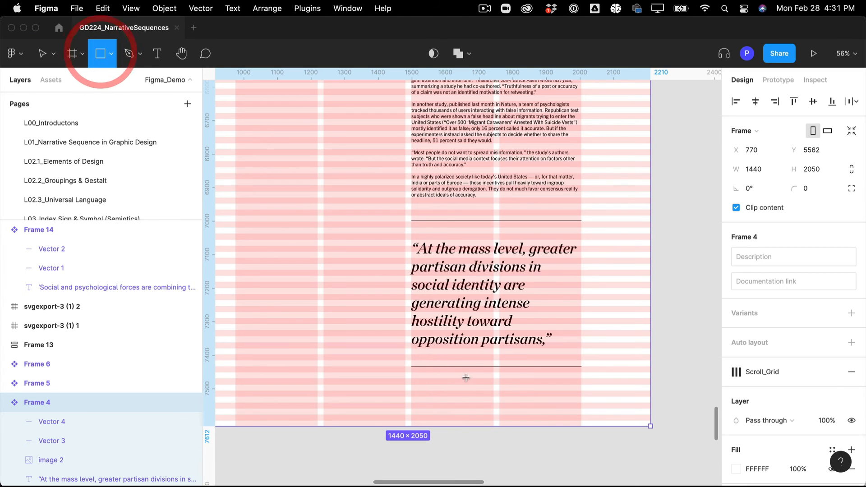
pyautogui.moveTo(447, 366); pyautogui.dragTo(479, 393)
# - Shorten Frame 4 to a height of 1944 so it ends at the spacer rectangle's lower edge, and delete the rectangle
pyautogui.scroll(-5, 319, 406)
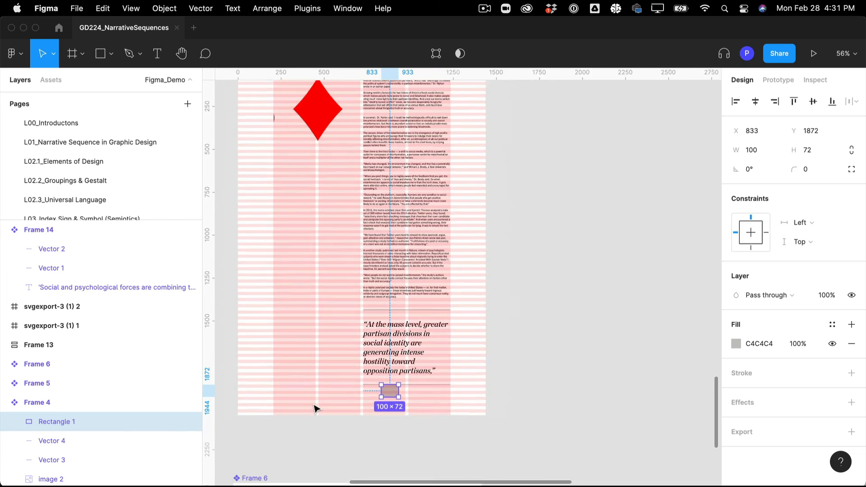
pyautogui.click(306, 410)
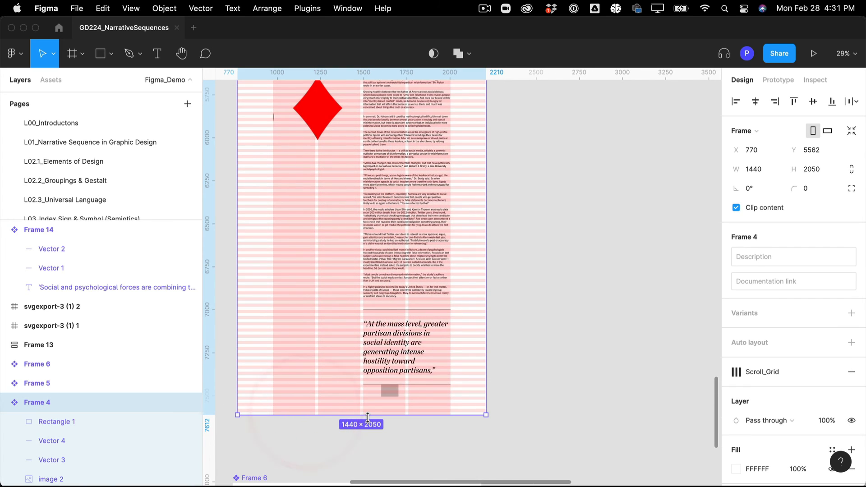
pyautogui.press('alt')
pyautogui.moveTo(368, 416); pyautogui.dragTo(407, 414)
pyautogui.scroll(5, 386, 406)
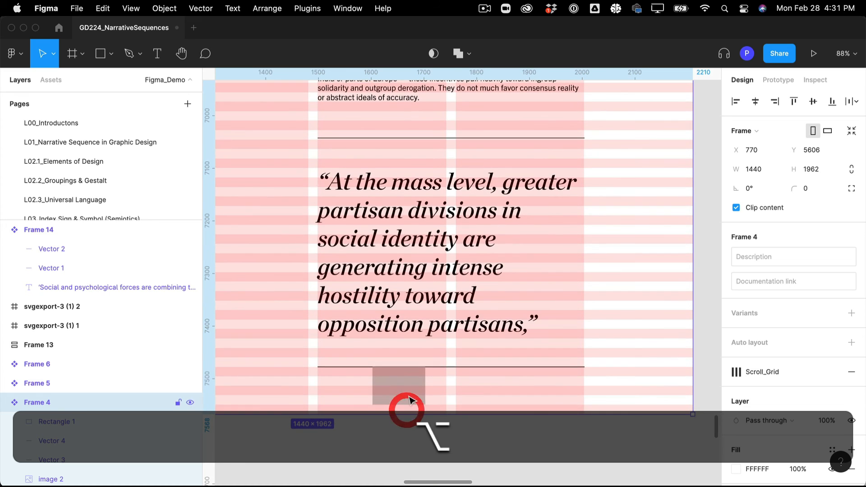
pyautogui.click(410, 387)
pyautogui.click(459, 411)
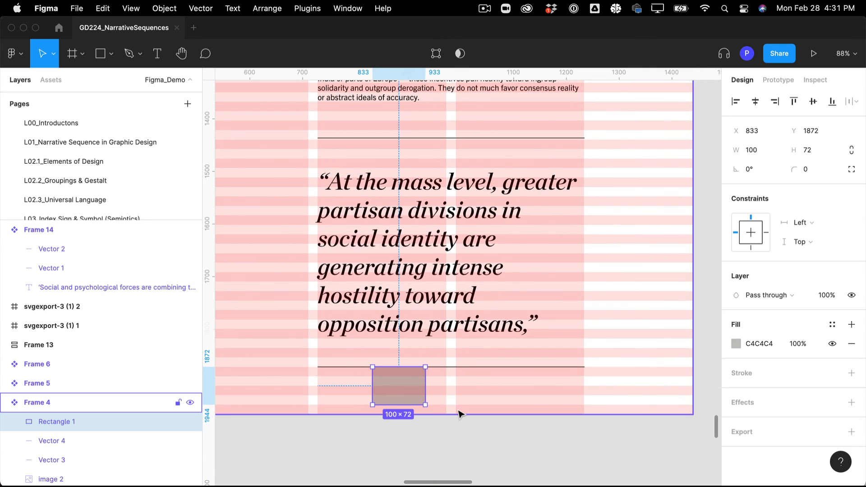
pyautogui.moveTo(454, 413); pyautogui.dragTo(454, 407)
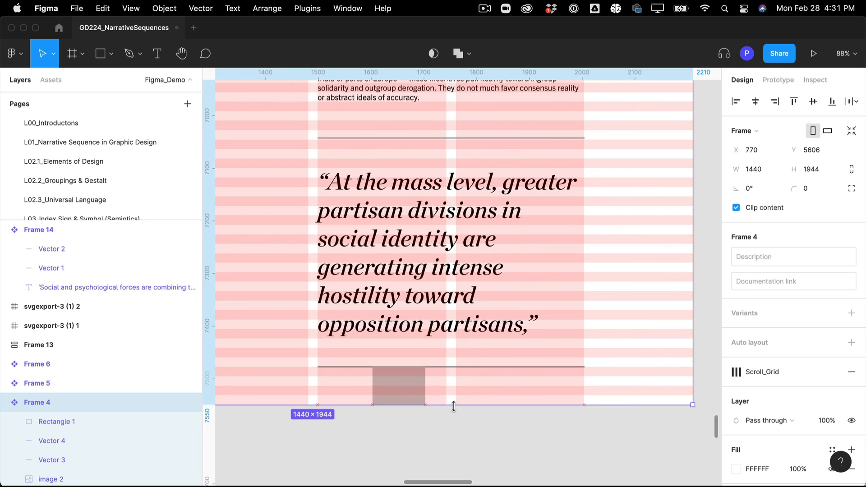
pyautogui.click(431, 453)
pyautogui.click(411, 389)
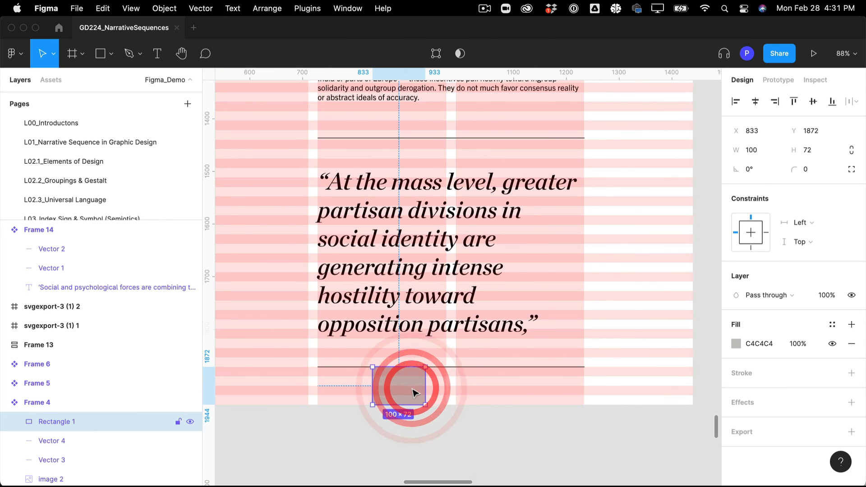
pyautogui.press('BackSpace')
# - Move Frame 6 below the red Frame 5 to X 770, Y 8750, and select Frame 5
pyautogui.scroll(-8, 412, 394)
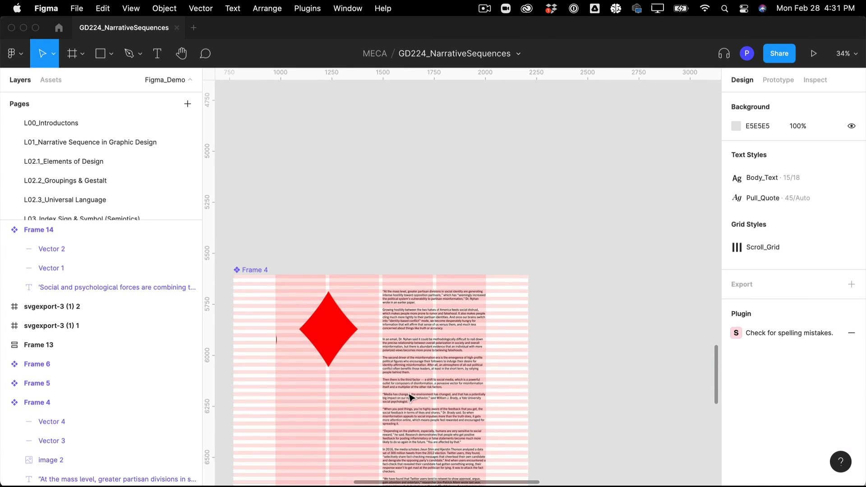
pyautogui.scroll(-10, 410, 398)
pyautogui.click(409, 250)
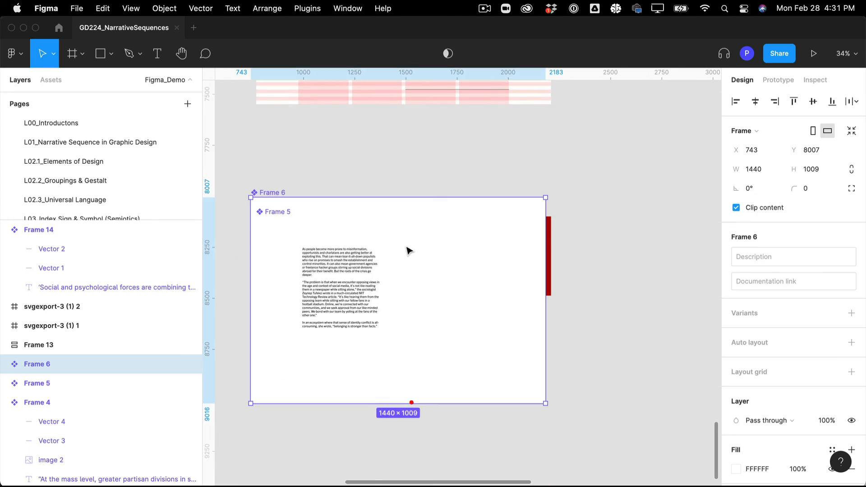
pyautogui.moveTo(408, 250)
pyautogui.mouseDown()
pyautogui.moveTo(417, 416)
pyautogui.moveTo(412, 401)
pyautogui.mouseUp()
pyautogui.scroll(4, 426, 361)
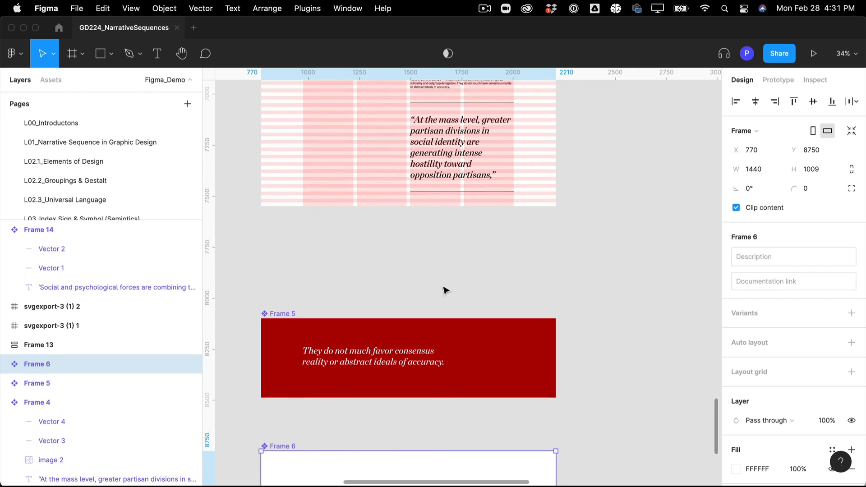
pyautogui.click(446, 368)
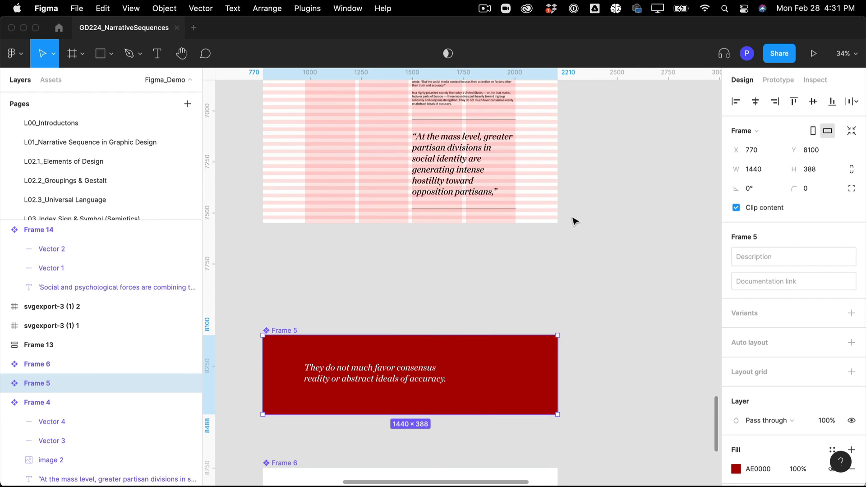
pyautogui.scroll(3, 572, 211)
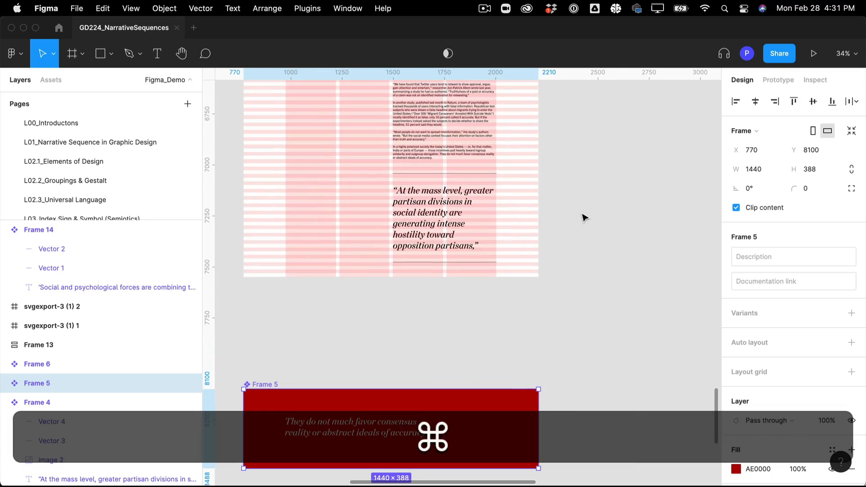
# - Switch to Chrome and examine the Figma_Demo prototype's scroll from the title through the spade, quote, crowd and red diamond sections
pyautogui.press('super+Tab')
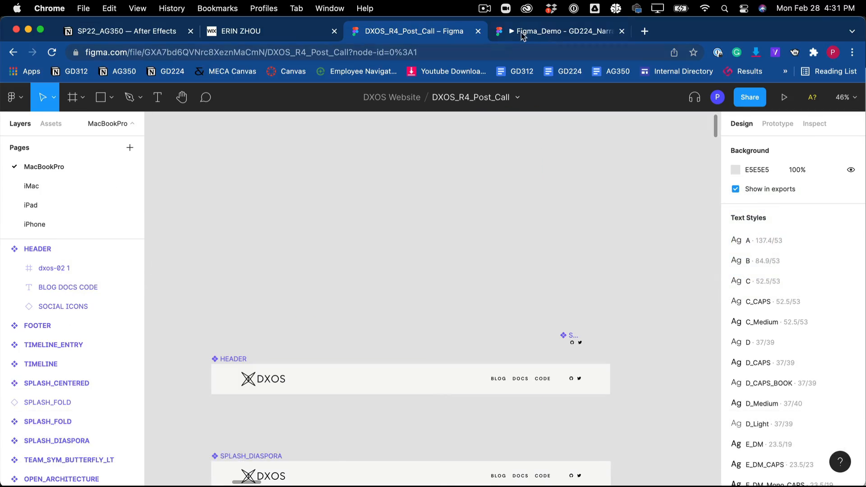
pyautogui.click(521, 30)
pyautogui.scroll(-10, 522, 310)
pyautogui.scroll(15, 522, 313)
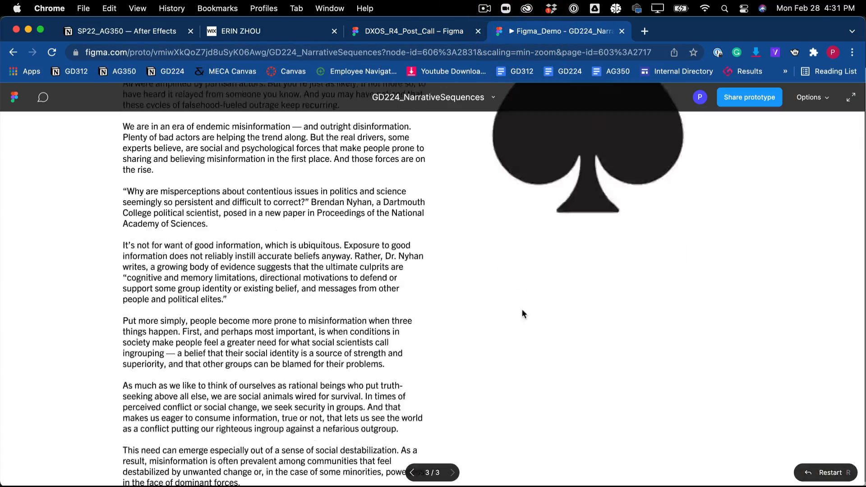
pyautogui.scroll(-12, 523, 314)
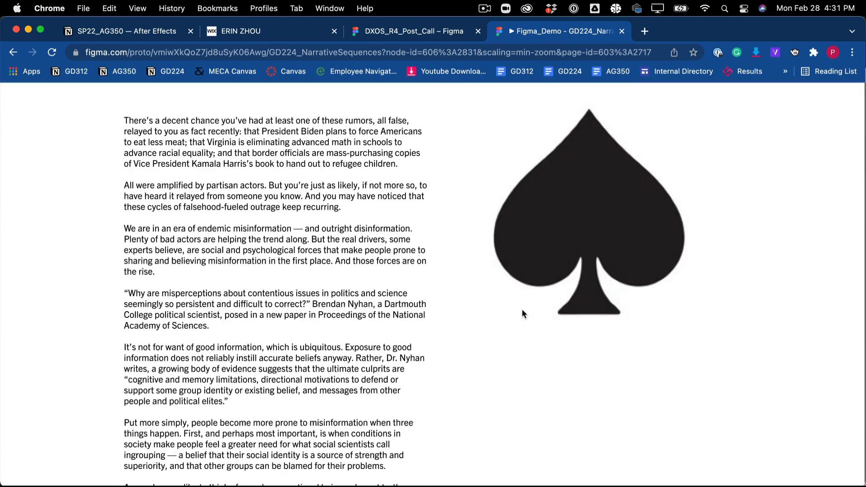
pyautogui.scroll(1, 521, 311)
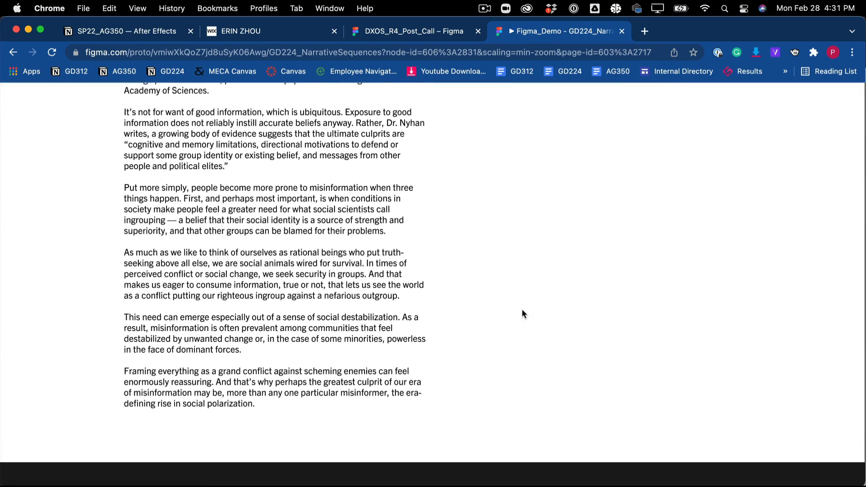
pyautogui.scroll(10, 601, 341)
pyautogui.scroll(-3, 601, 341)
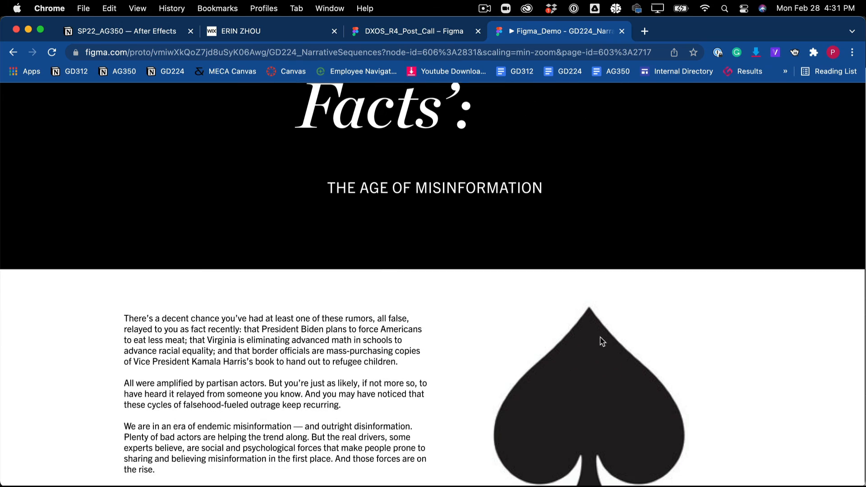
pyautogui.scroll(-3, 553, 392)
pyautogui.scroll(-10, 580, 387)
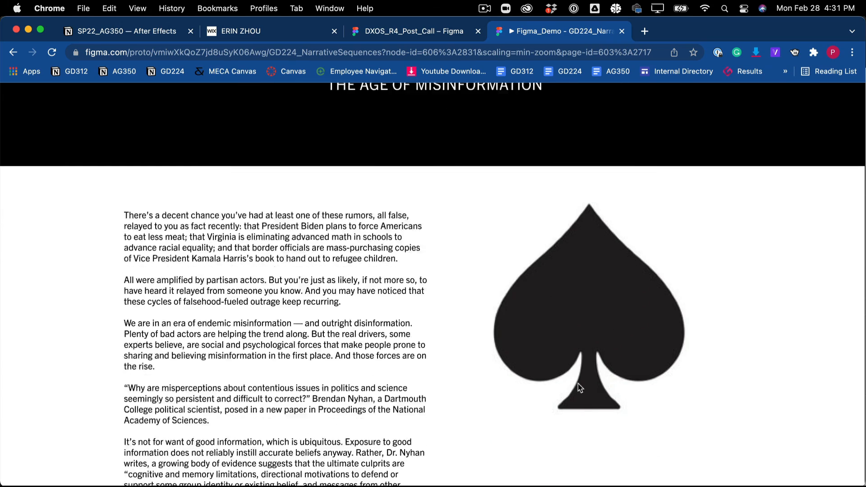
pyautogui.scroll(-15, 580, 387)
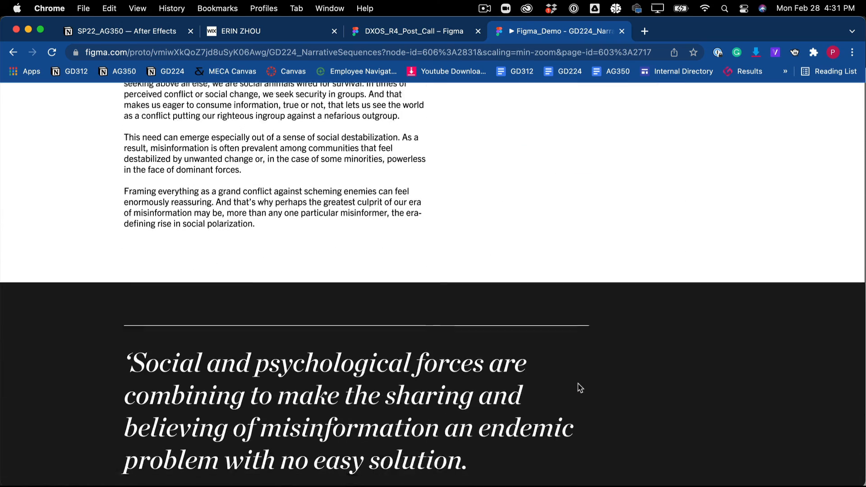
pyautogui.scroll(-15, 580, 387)
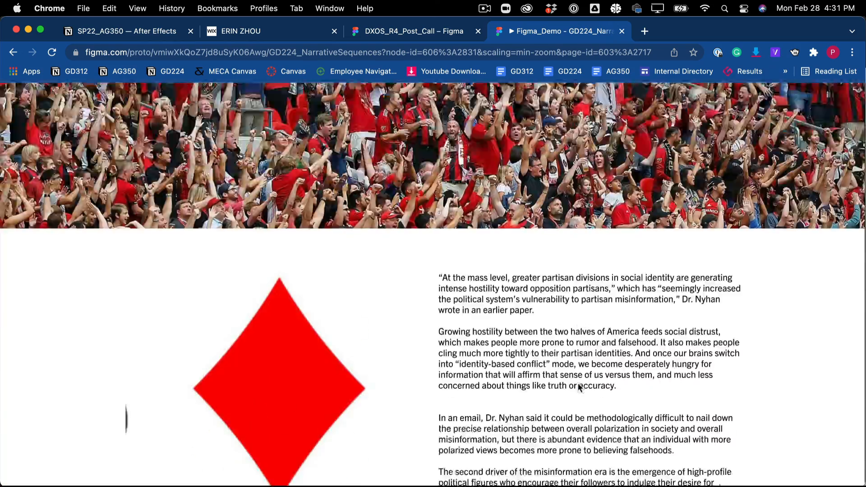
pyautogui.scroll(-10, 580, 386)
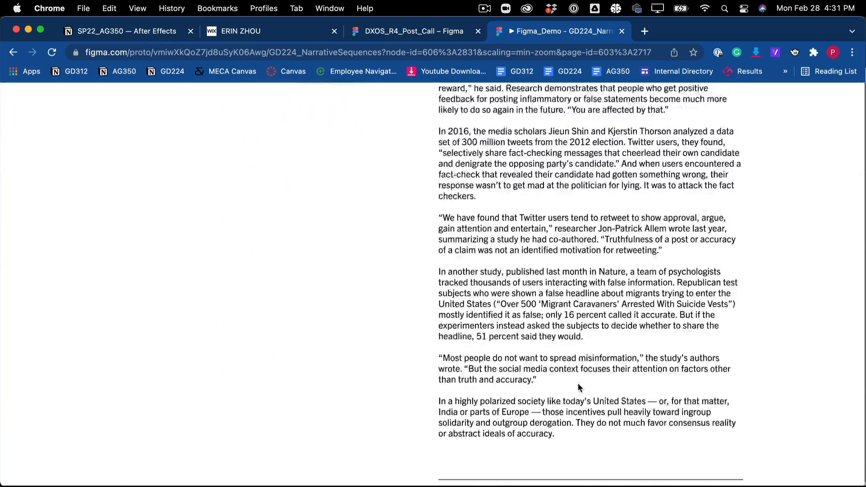
pyautogui.scroll(8, 579, 387)
pyautogui.scroll(-12, 579, 387)
pyautogui.scroll(-8, 580, 388)
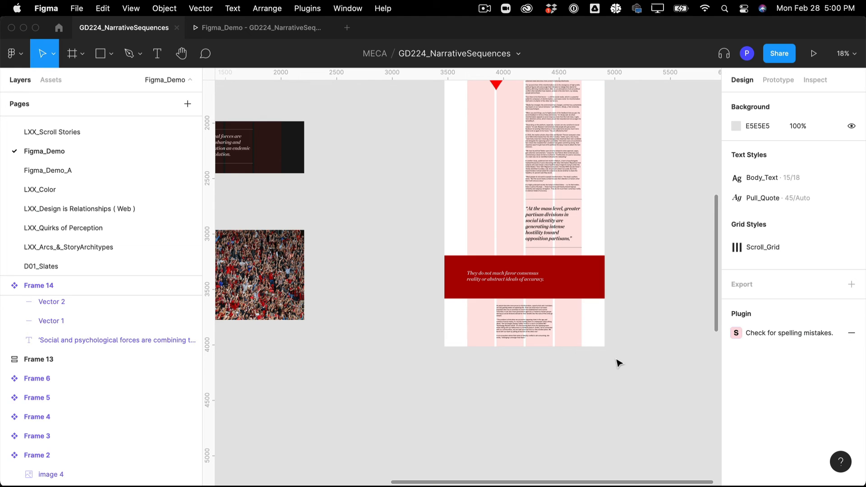
# - Select Frame 12 at the end of Frame 13 and review the assembled layout back up to the spade section
pyautogui.click(522, 333)
pyautogui.scroll(3, 555, 352)
pyautogui.scroll(6, 554, 352)
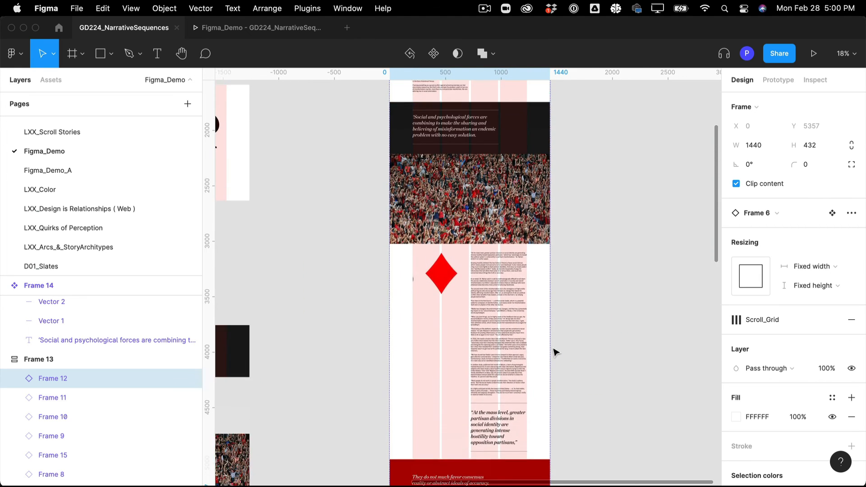
pyautogui.scroll(3, 557, 352)
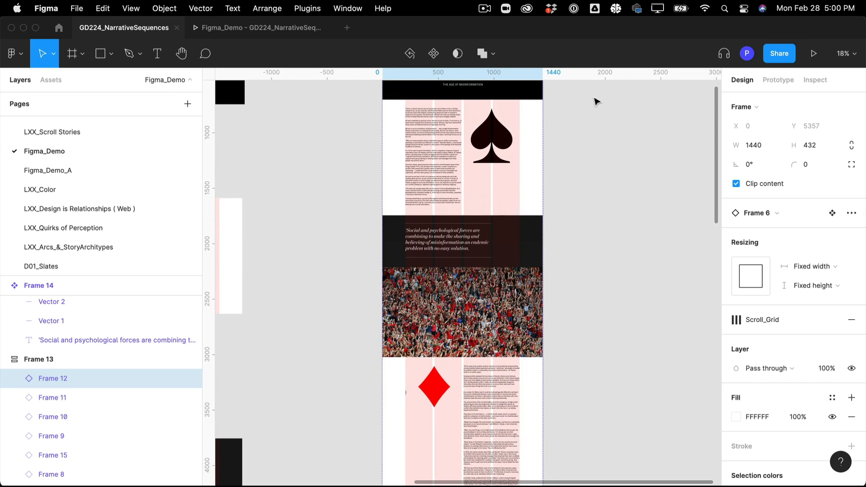